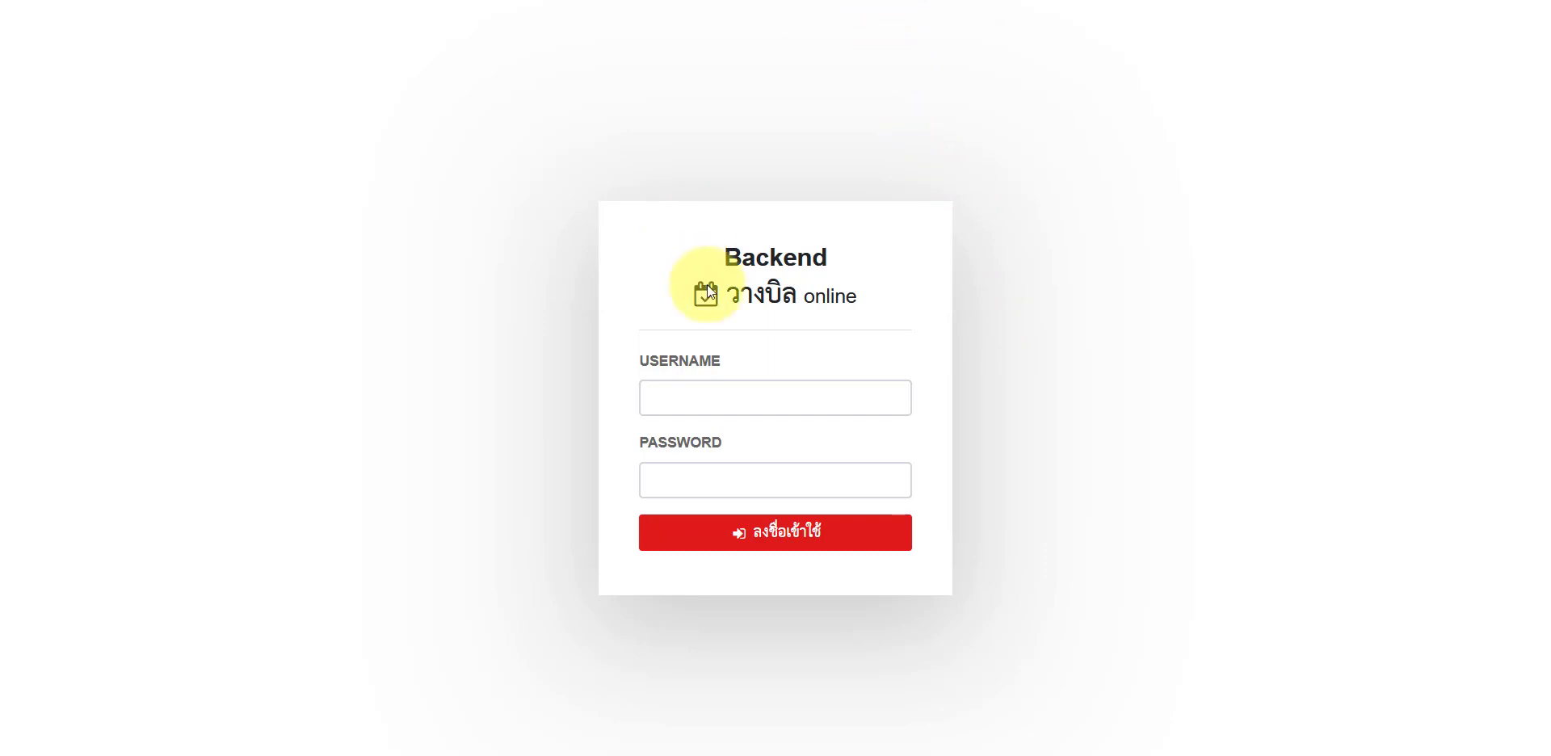
Step: Highlight text on the วางบิล online Backend sign-in page
{"action": "left_click_drag", "start_coordinate": [695, 255], "coordinate": [808, 279]}
Step: Sign in to the Backend as admin using the saved login suggestion
{"action": "left_click", "coordinate": [432, 136]}
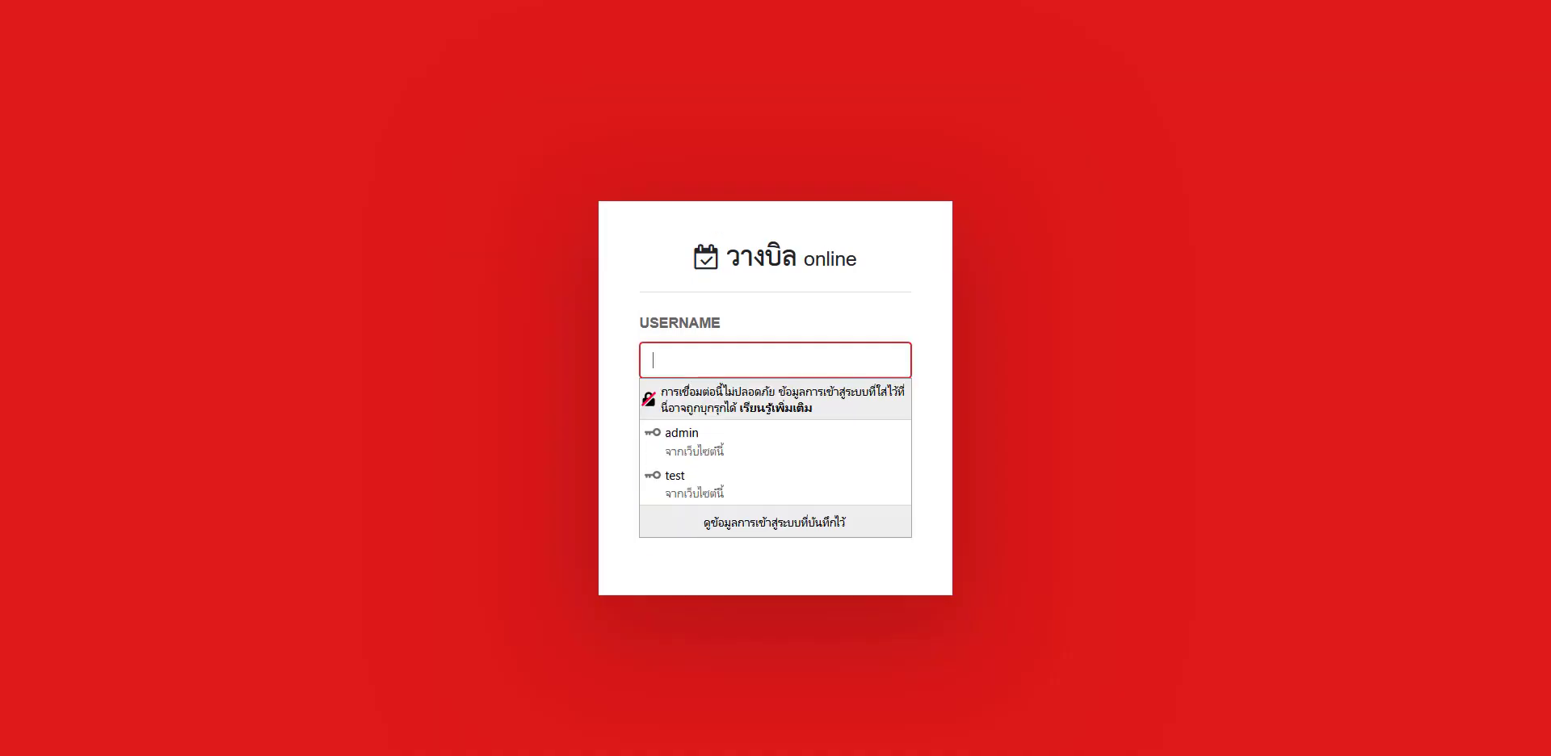
{"action": "left_click", "coordinate": [489, 158]}
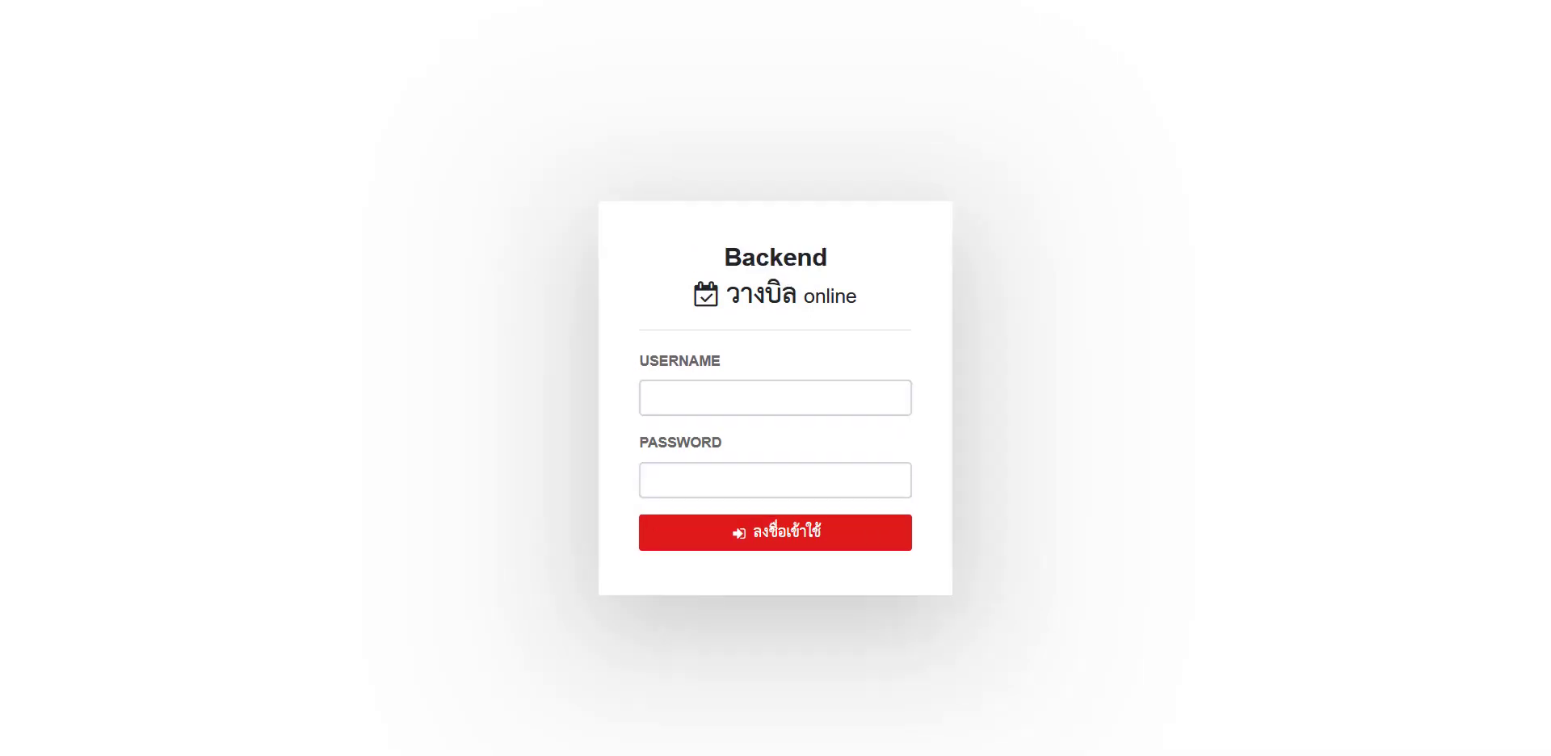
{"action": "left_click", "coordinate": [723, 410]}
{"action": "type", "text": "ad"}
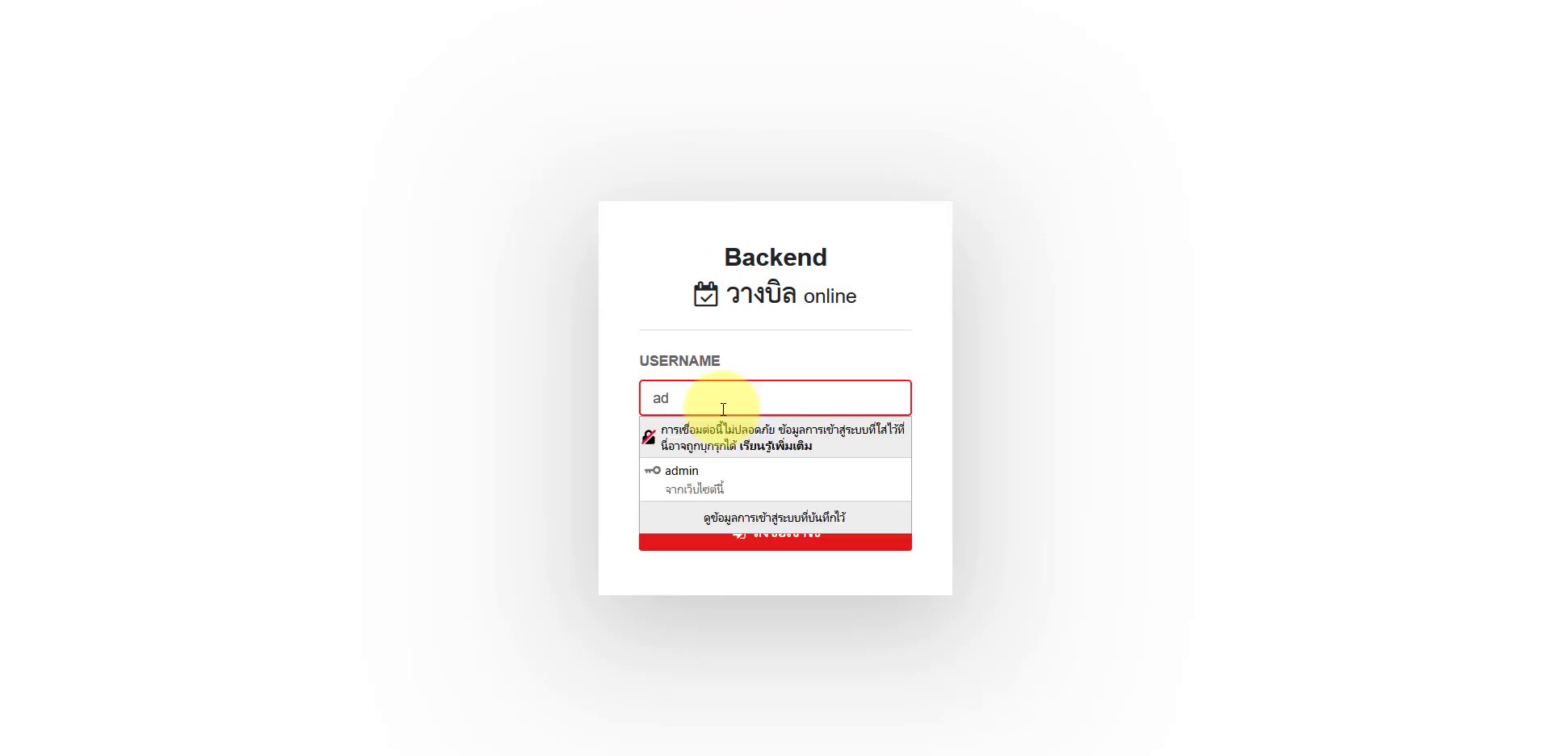
{"action": "left_click", "coordinate": [694, 477]}
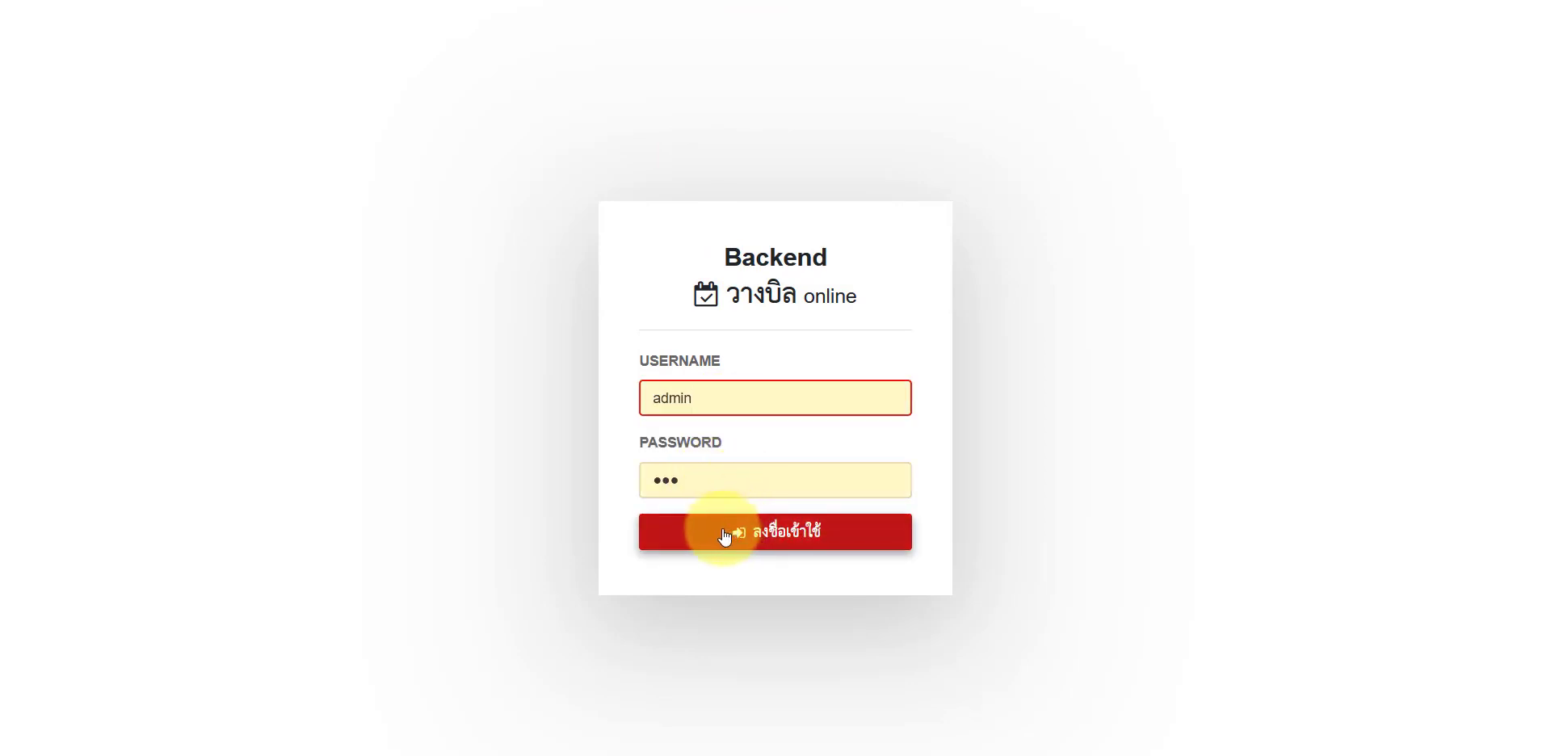
{"action": "left_click", "coordinate": [724, 537]}
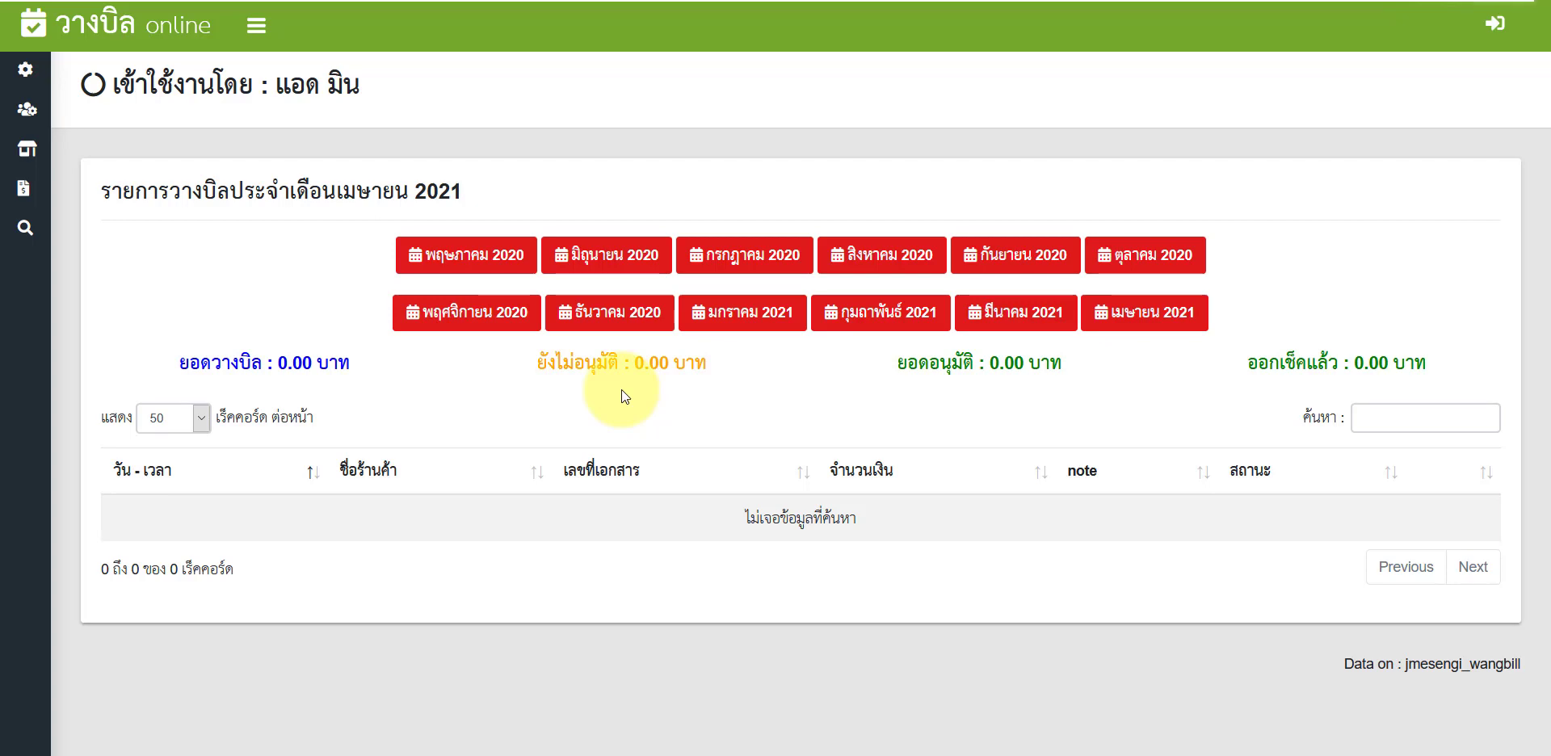
Step: View the พฤษภาคม 2020 and เมษายน 2021 bill lists, then open general settings
{"action": "left_click", "coordinate": [459, 253]}
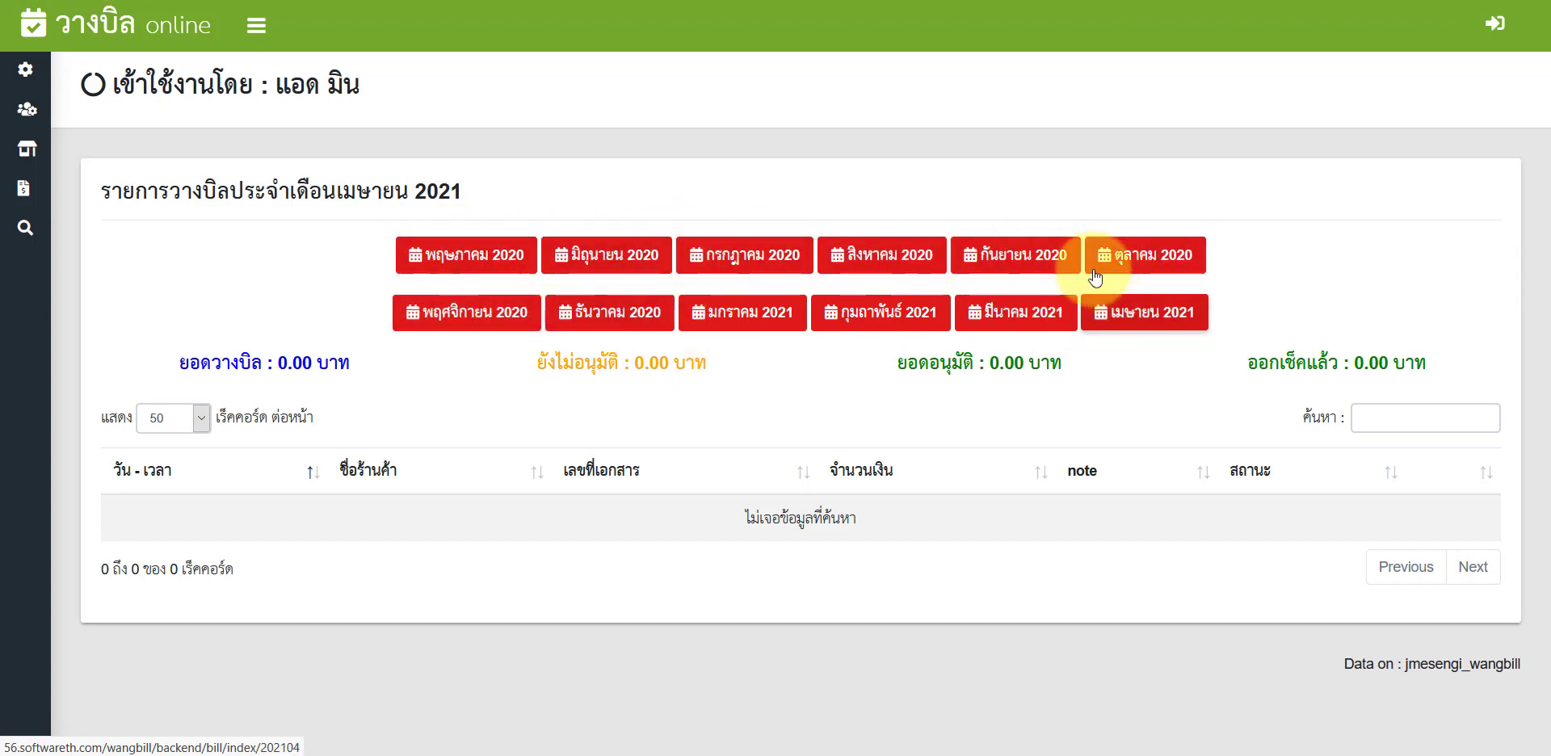
{"action": "left_click", "coordinate": [1170, 330]}
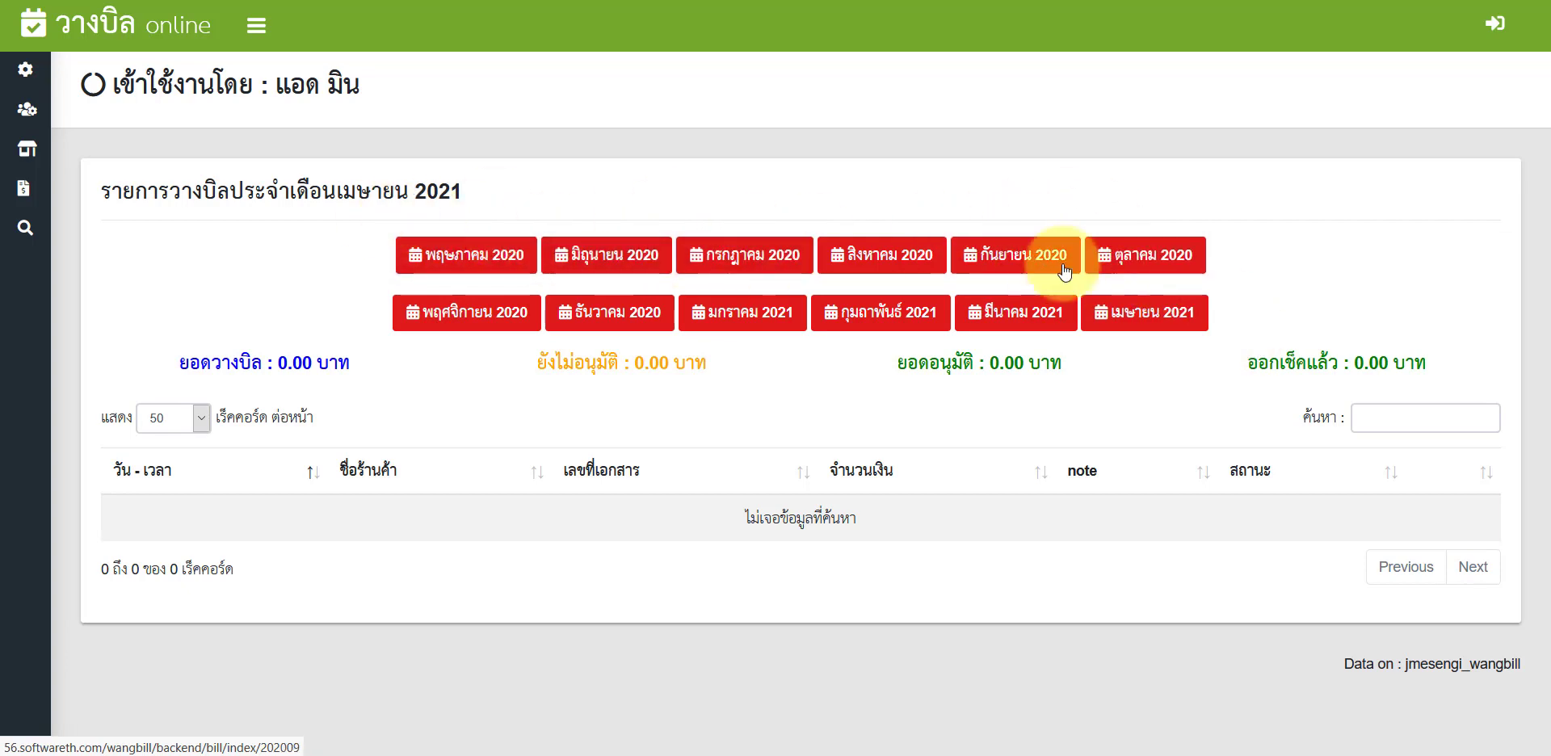
{"action": "left_click", "coordinate": [46, 84]}
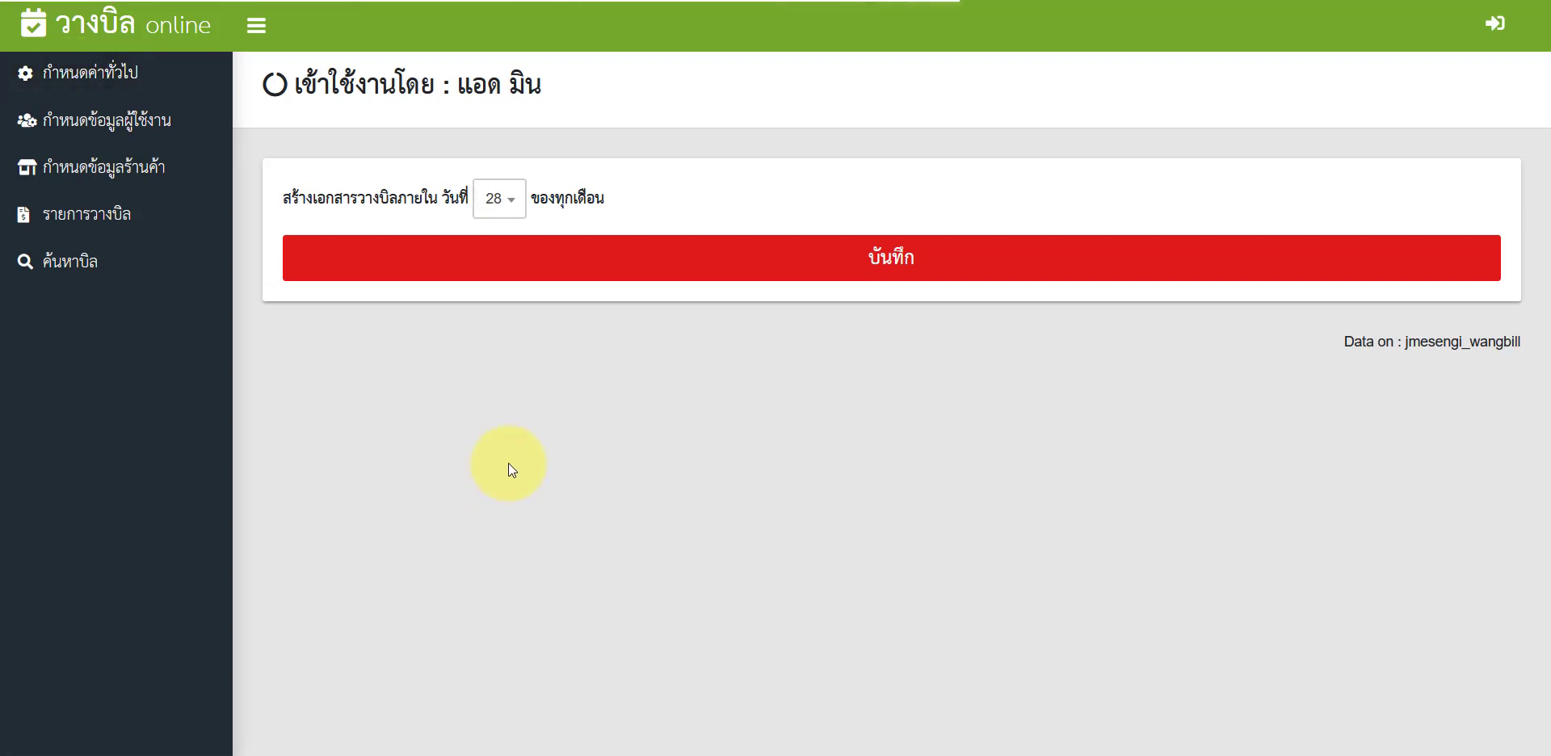
Step: Change the monthly bill-creation day from 28 to 20 and save the setting
{"action": "left_click_drag", "start_coordinate": [123, 196], "coordinate": [200, 196]}
{"action": "left_click", "coordinate": [417, 407]}
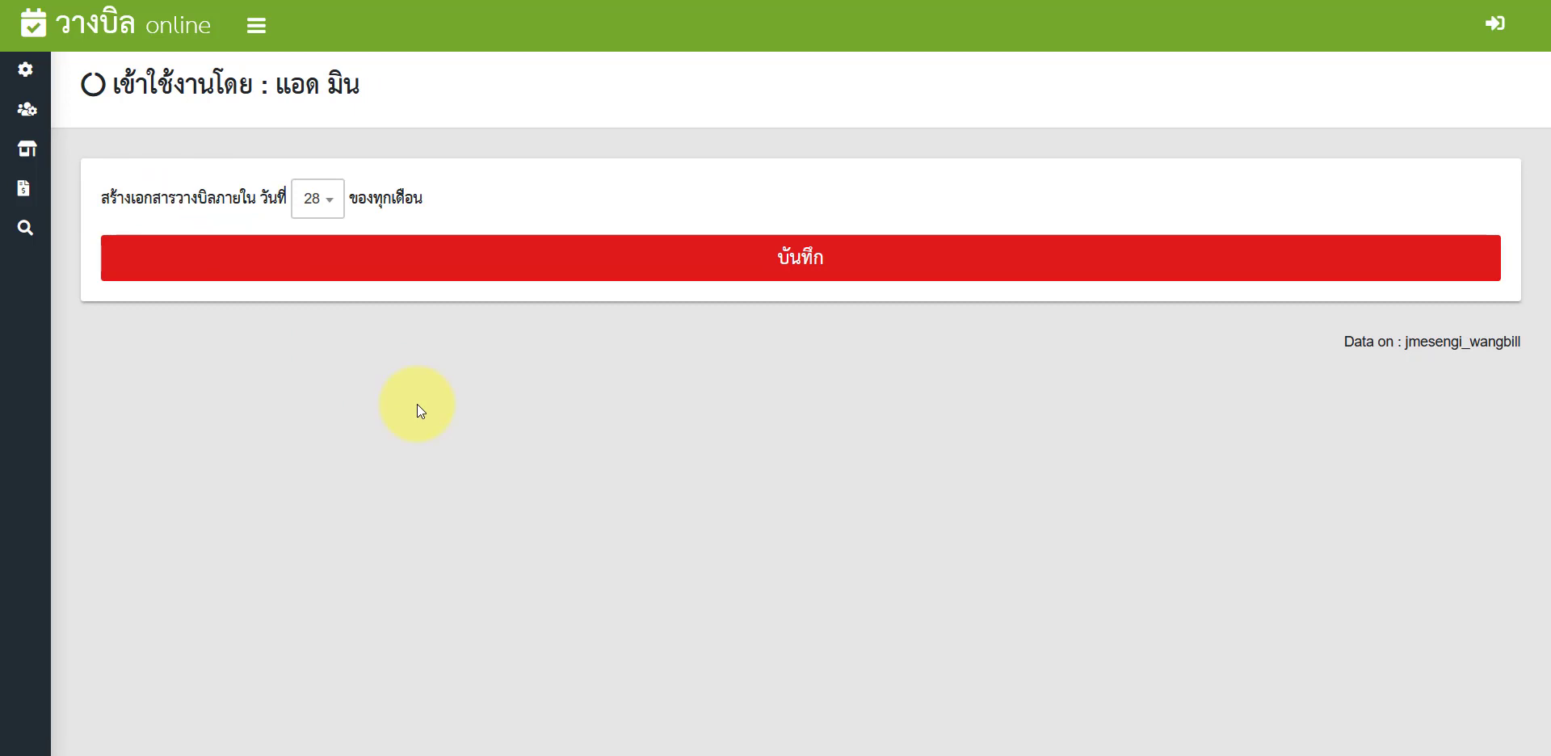
{"action": "left_click", "coordinate": [335, 212]}
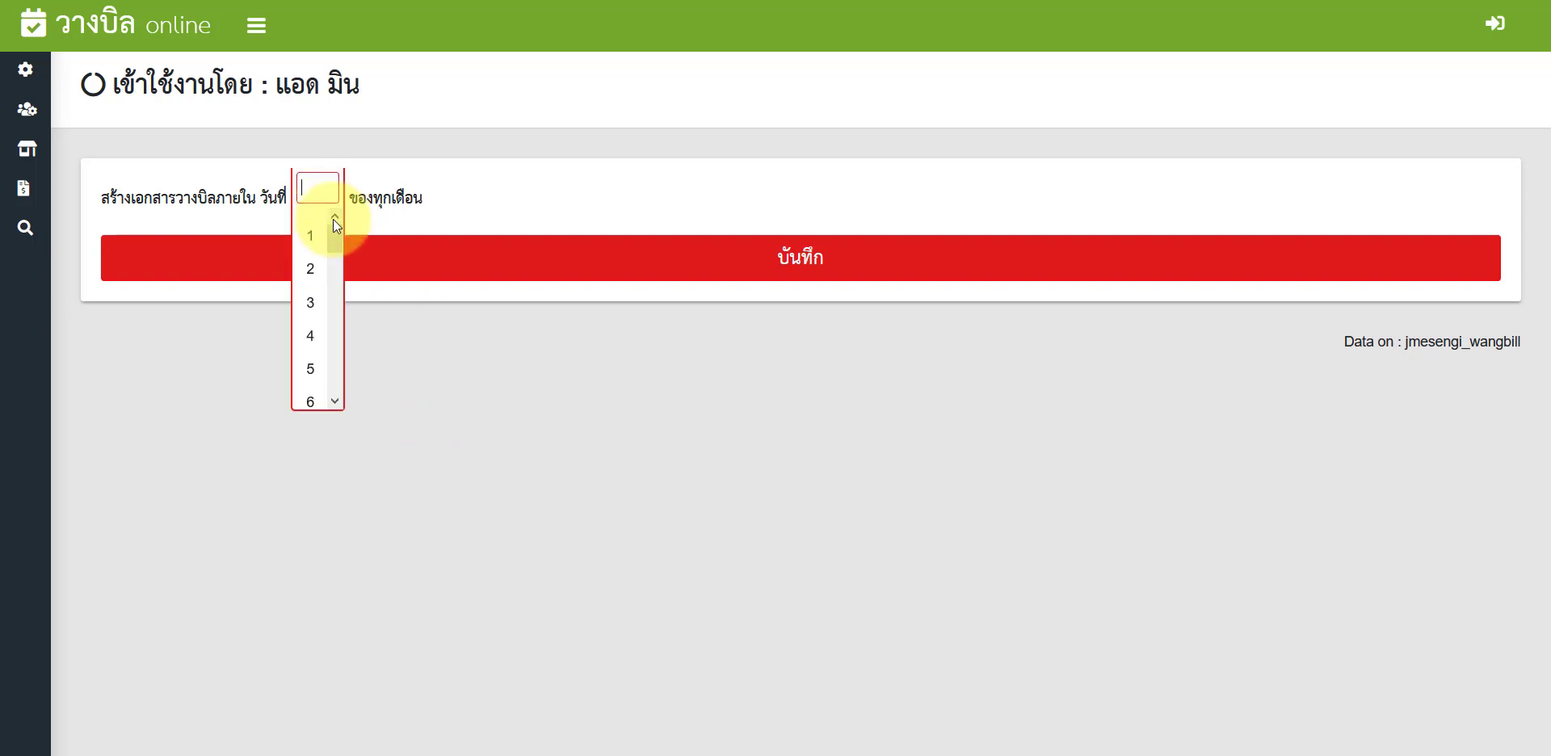
{"action": "left_click_drag", "start_coordinate": [333, 226], "coordinate": [322, 341]}
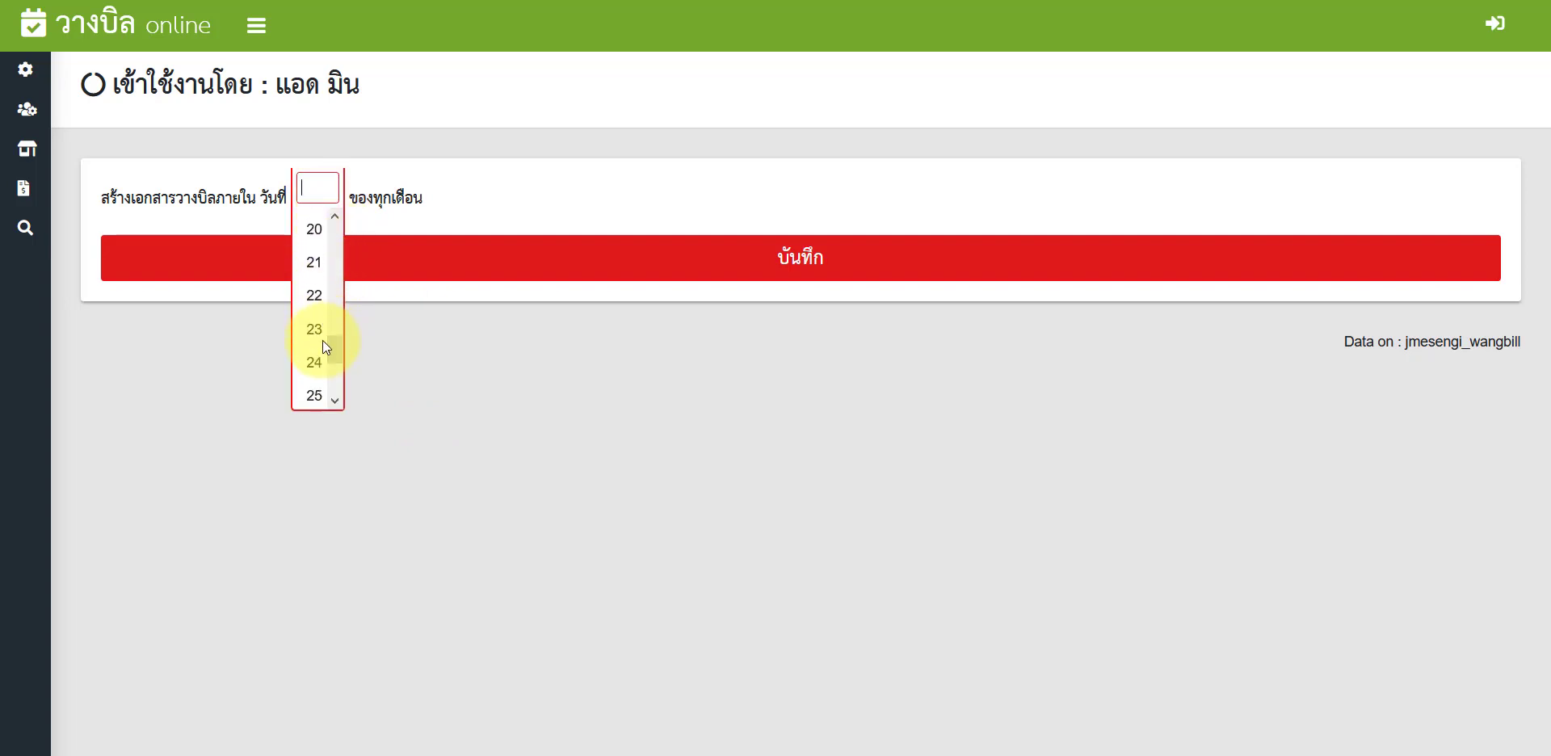
{"action": "left_click", "coordinate": [315, 228]}
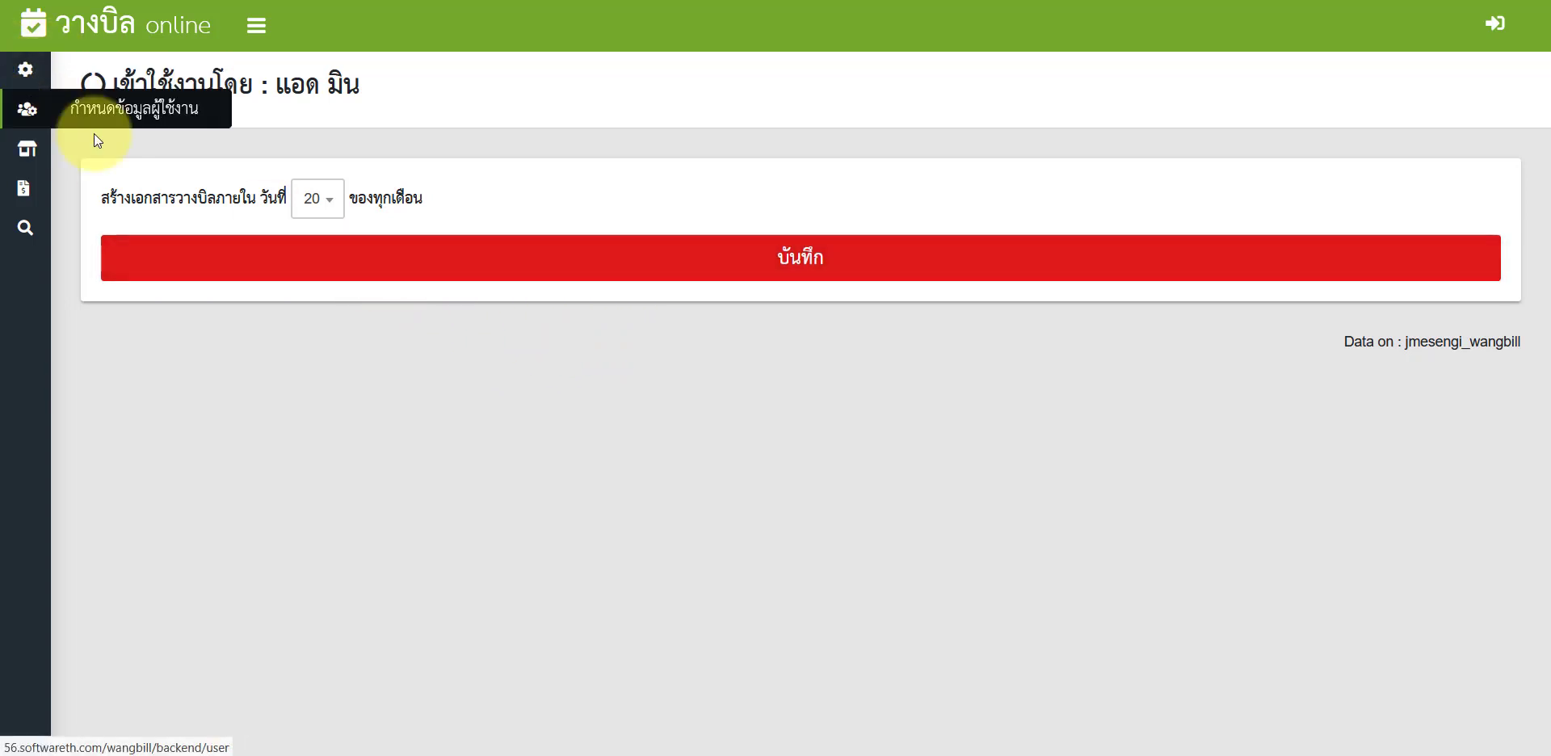
{"action": "left_click", "coordinate": [327, 203]}
{"action": "left_click", "coordinate": [307, 272]}
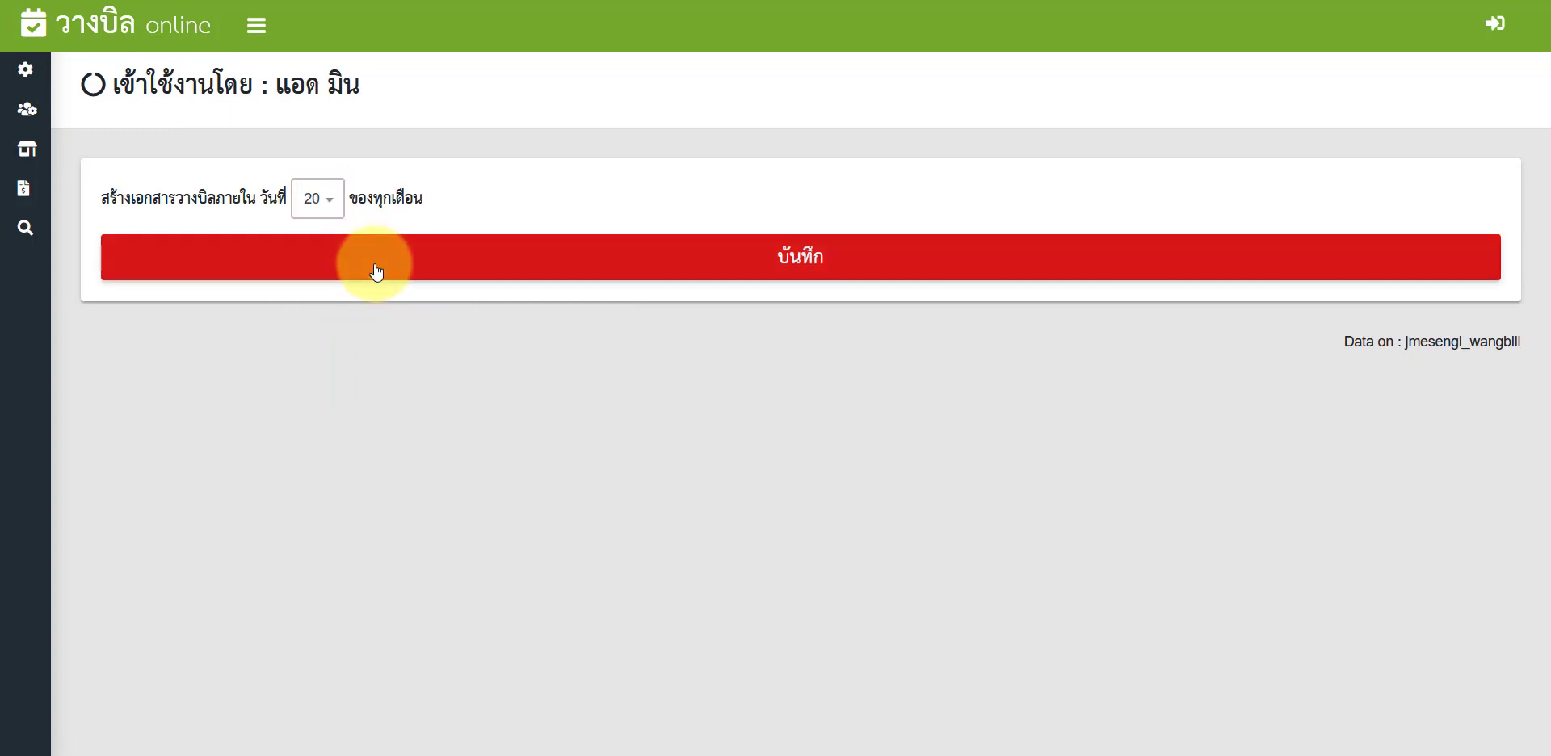
{"action": "left_click", "coordinate": [374, 270]}
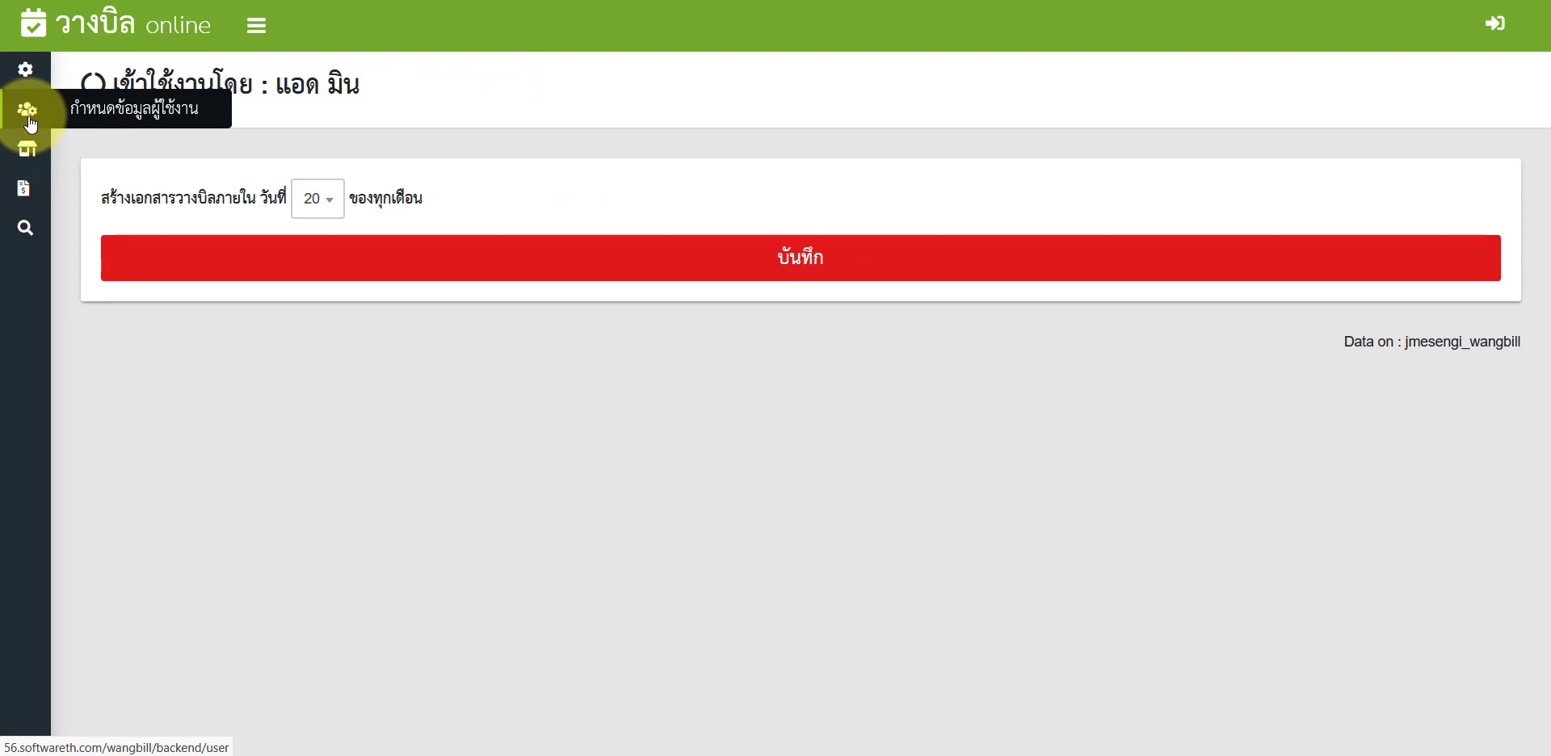
Step: Go through user management to the กำหนดข้อมูลร้านค้า shop page
{"action": "left_click", "coordinate": [30, 122]}
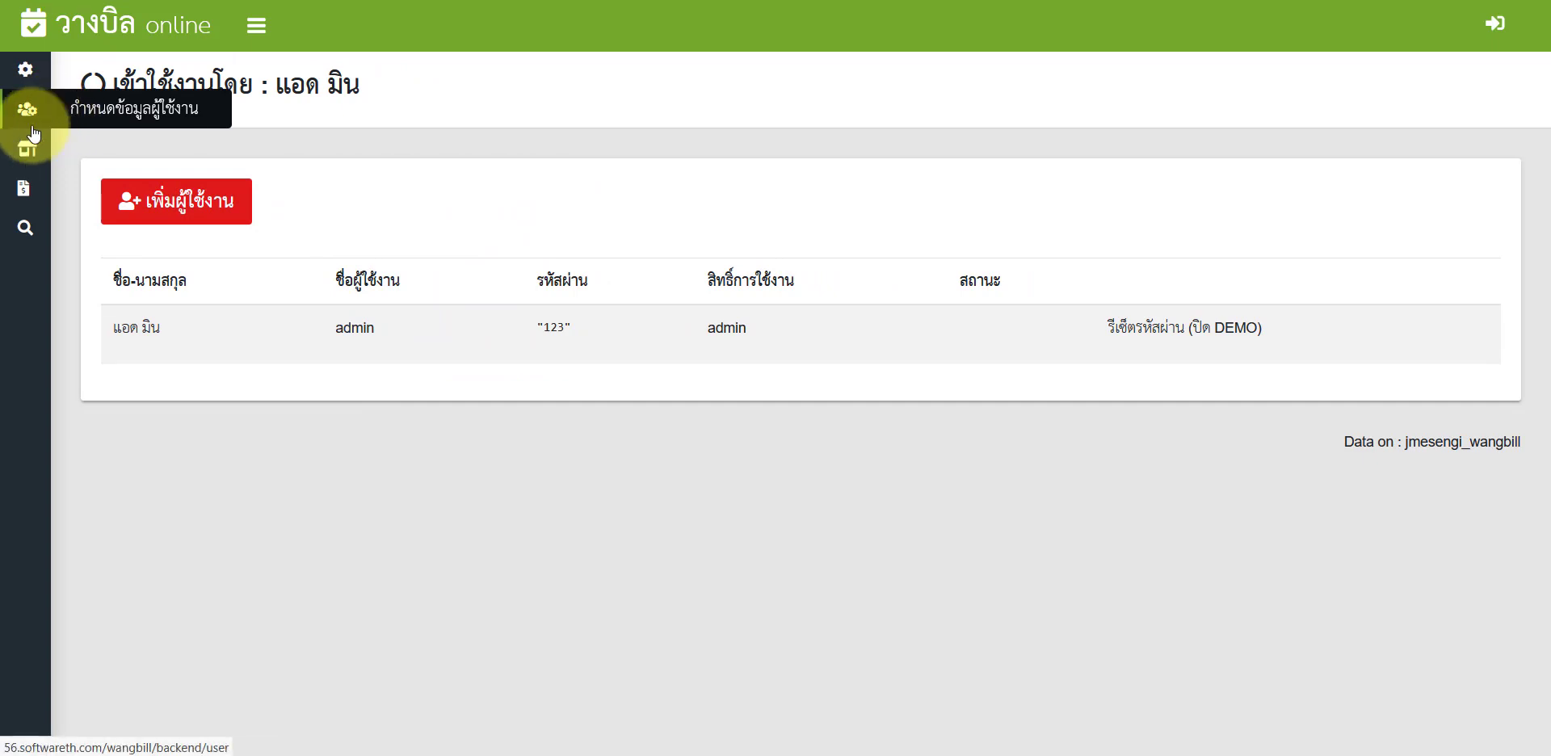
{"action": "left_click", "coordinate": [32, 152]}
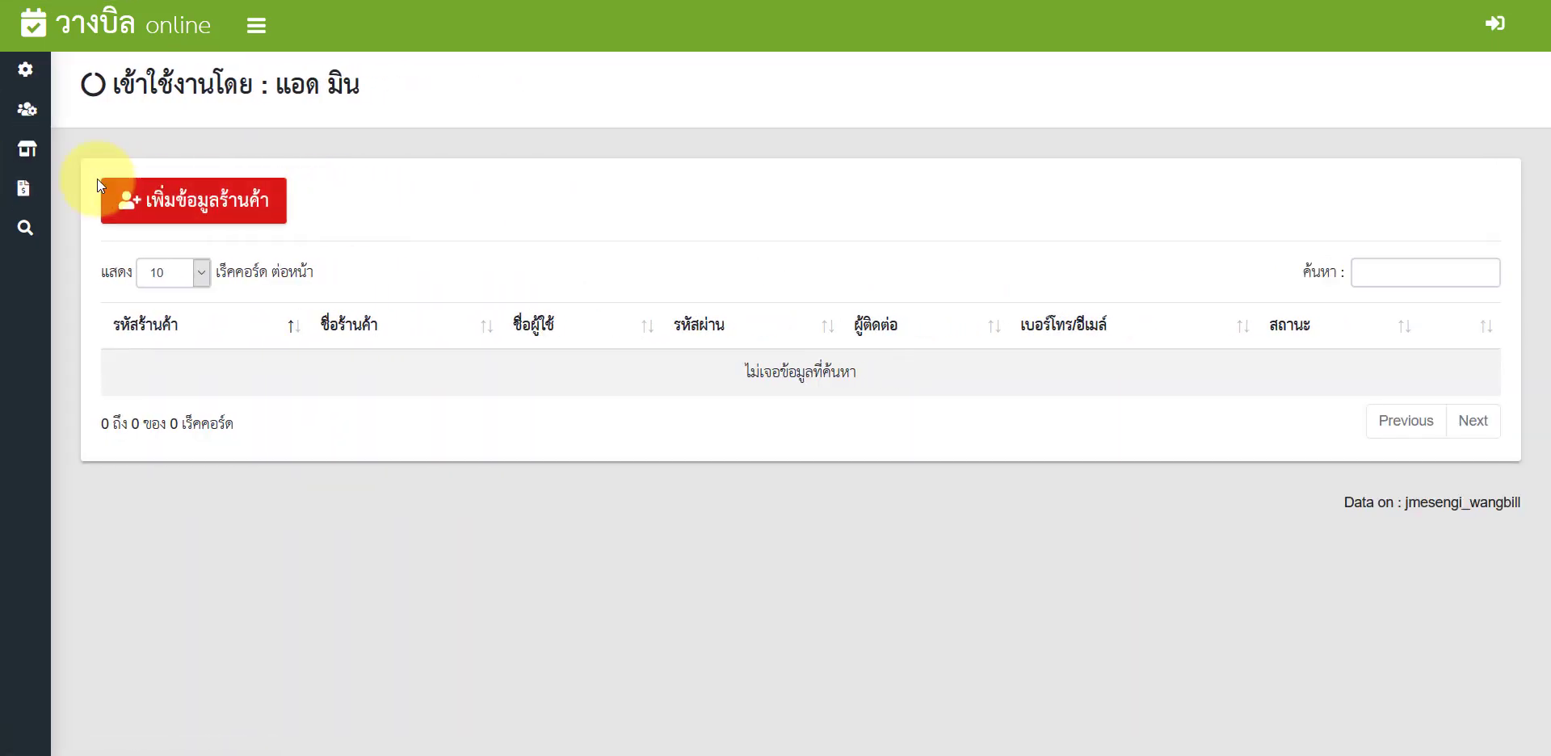
Step: Start a new shop A001, ร้านวัสดุก่อสร้าง 789, with its e-mail, contact person and phone
{"action": "left_click", "coordinate": [187, 206]}
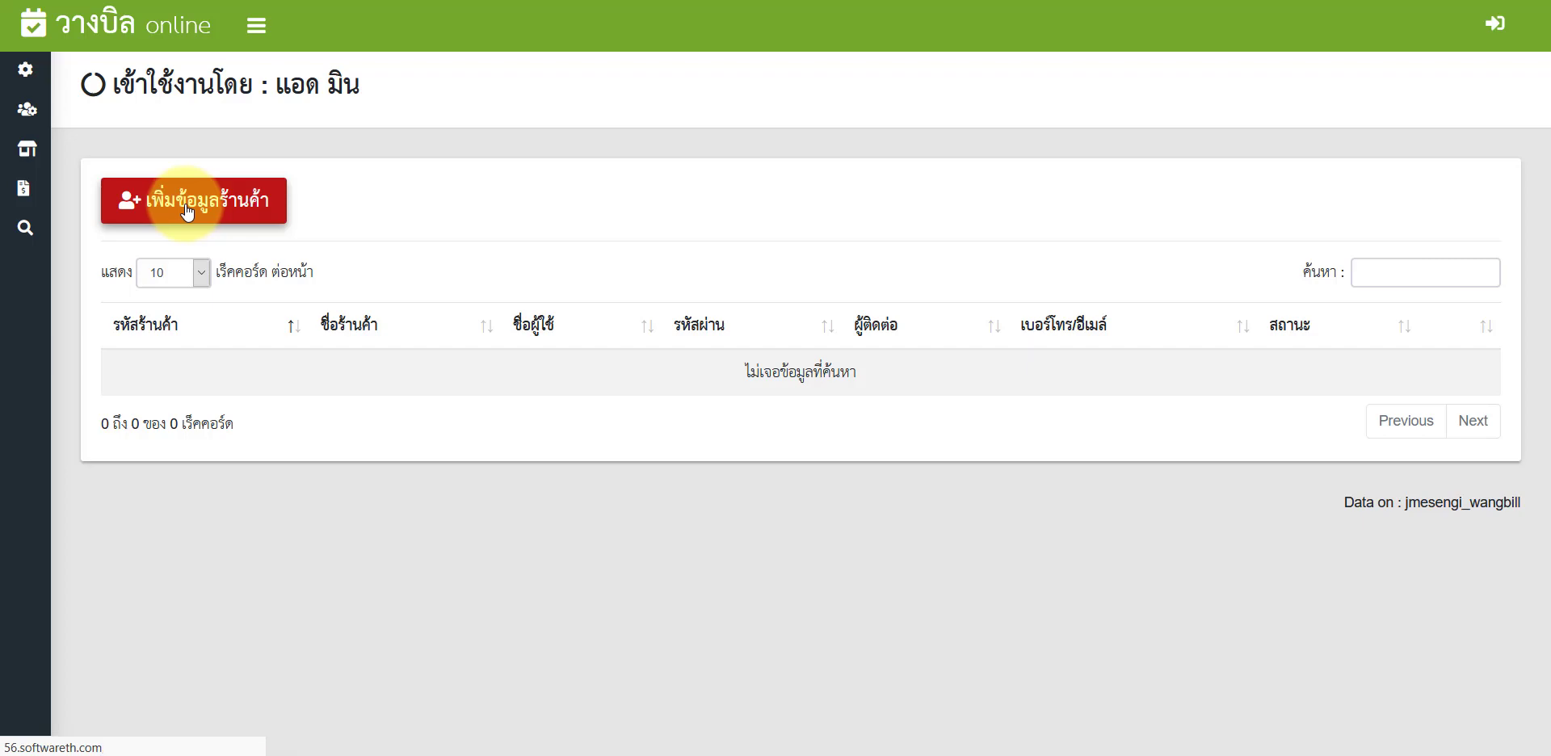
{"action": "left_click", "coordinate": [431, 292]}
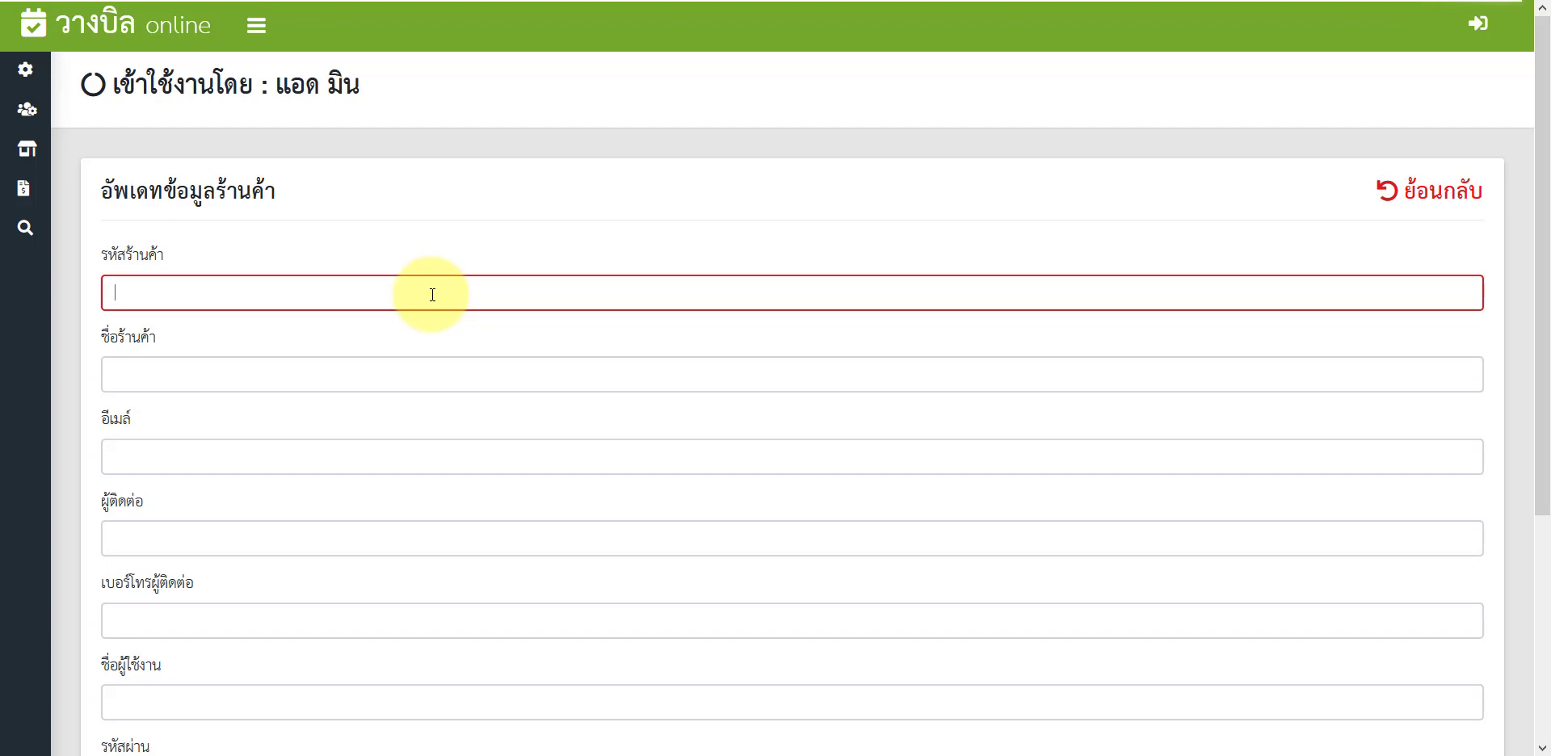
{"action": "type", "text": "A001"}
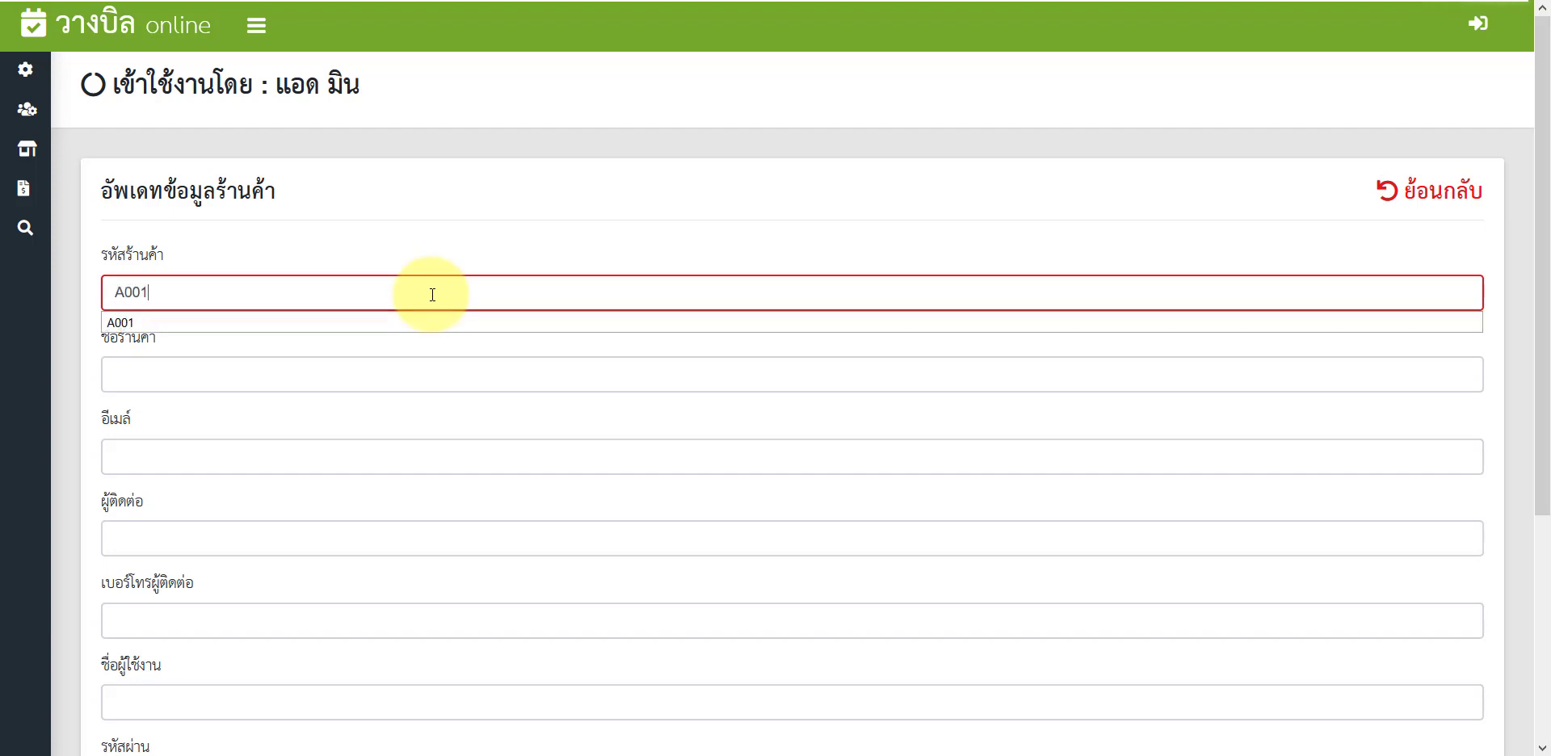
{"action": "key", "text": "Tab"}
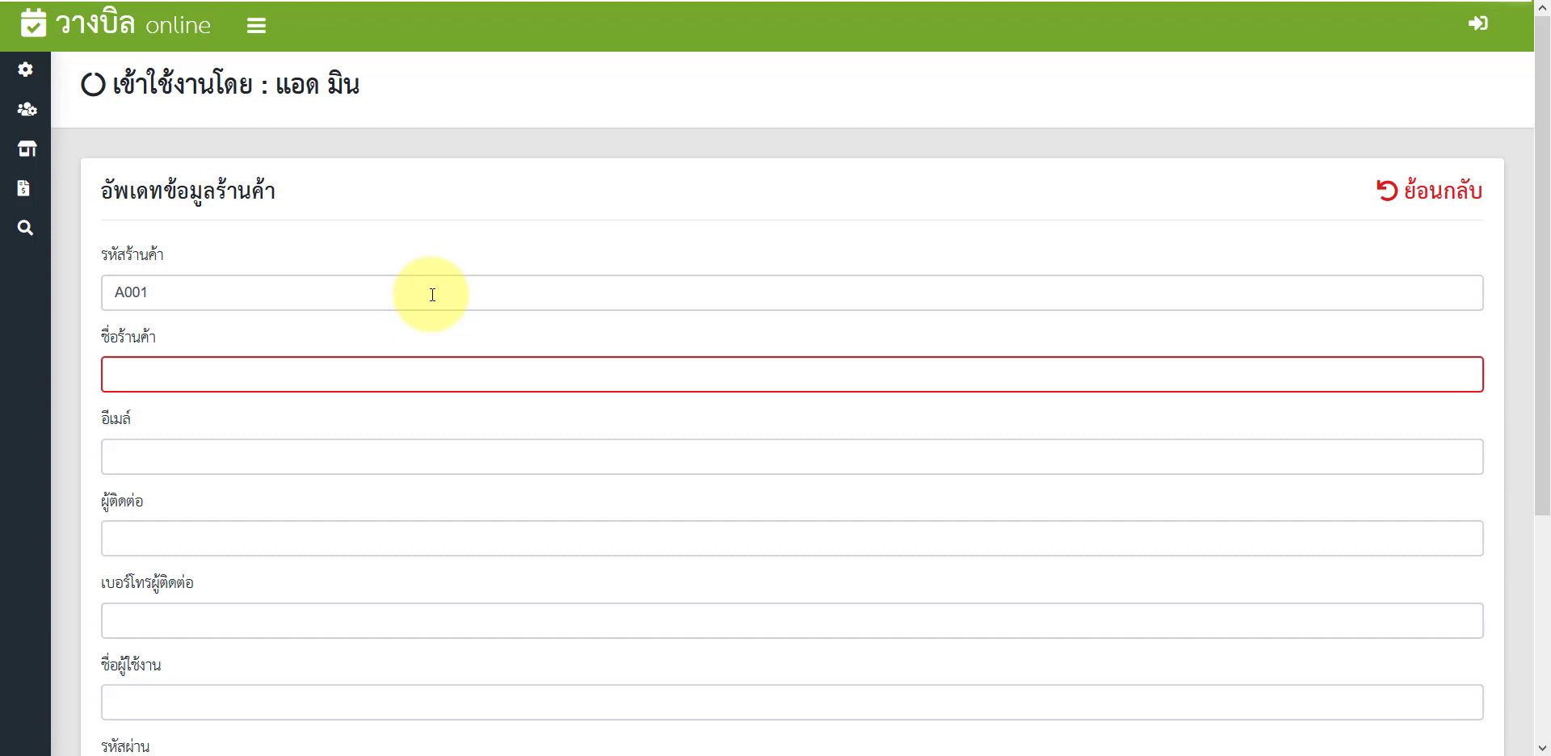
{"action": "type", "text": "ร้านวัสดุก่อสร้าง 789"}
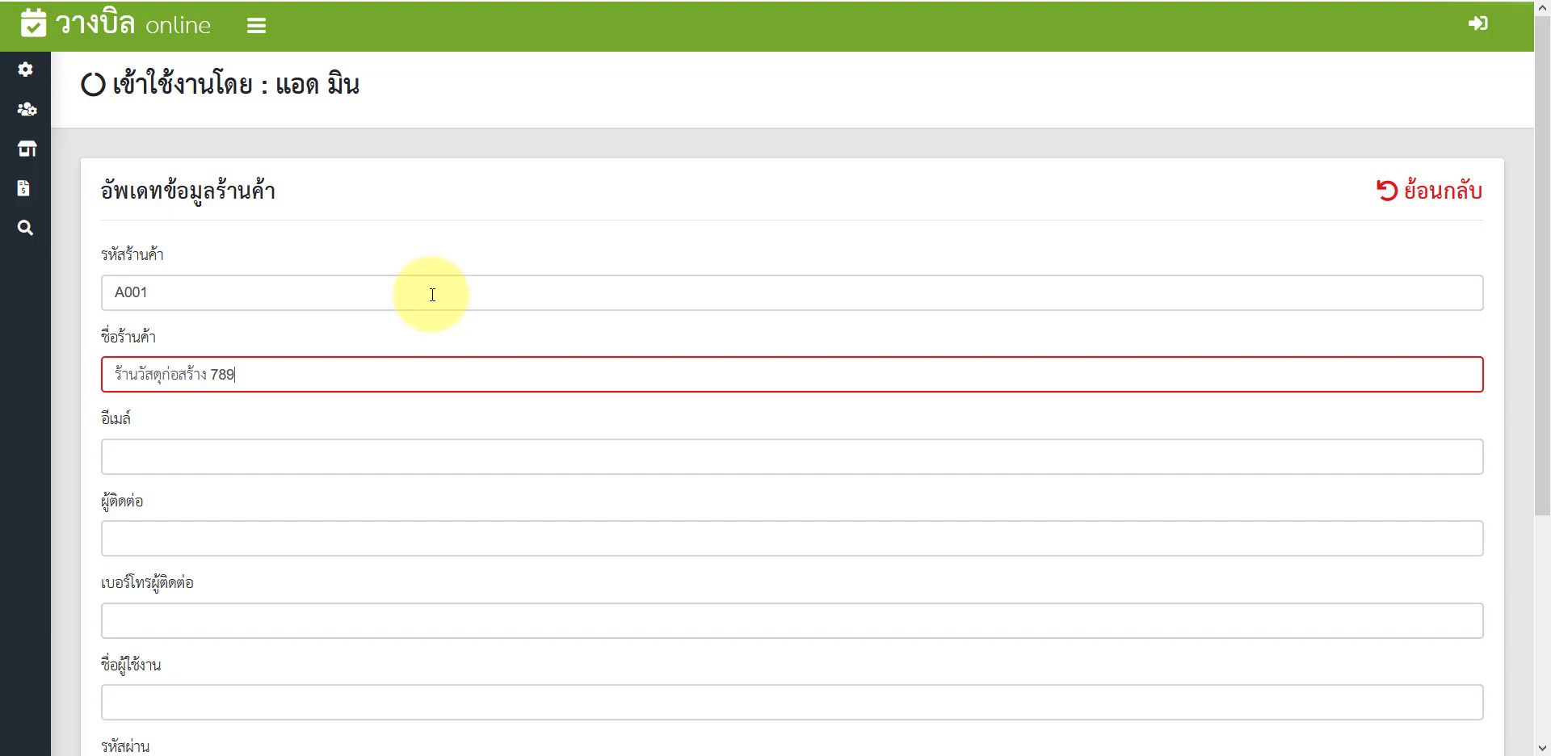
{"action": "left_click", "coordinate": [311, 450]}
{"action": "type", "text": "ra"}
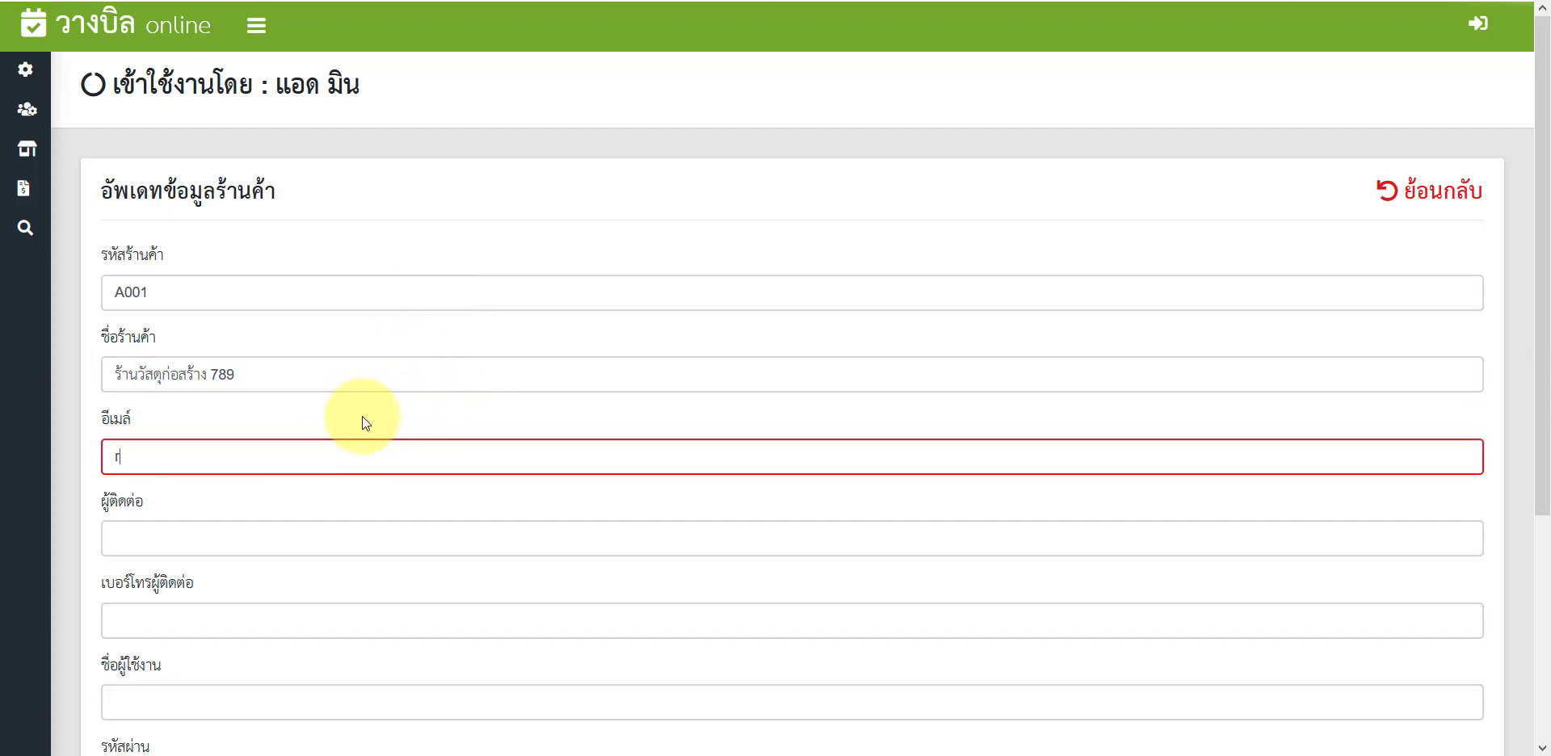
{"action": "left_click", "coordinate": [299, 484]}
{"action": "left_click", "coordinate": [259, 532]}
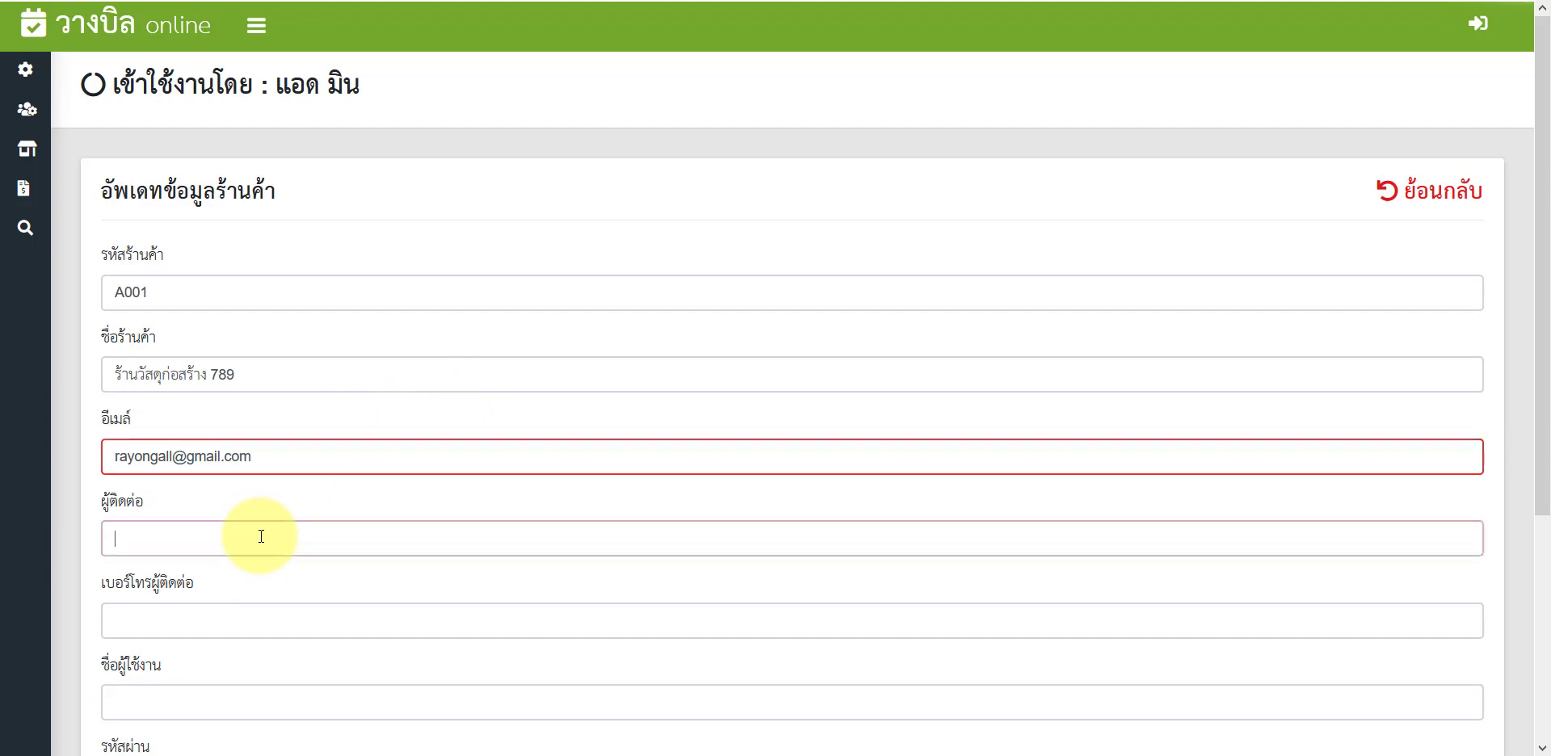
{"action": "left_click", "coordinate": [234, 569]}
{"action": "left_click", "coordinate": [216, 614]}
{"action": "left_click", "coordinate": [181, 648]}
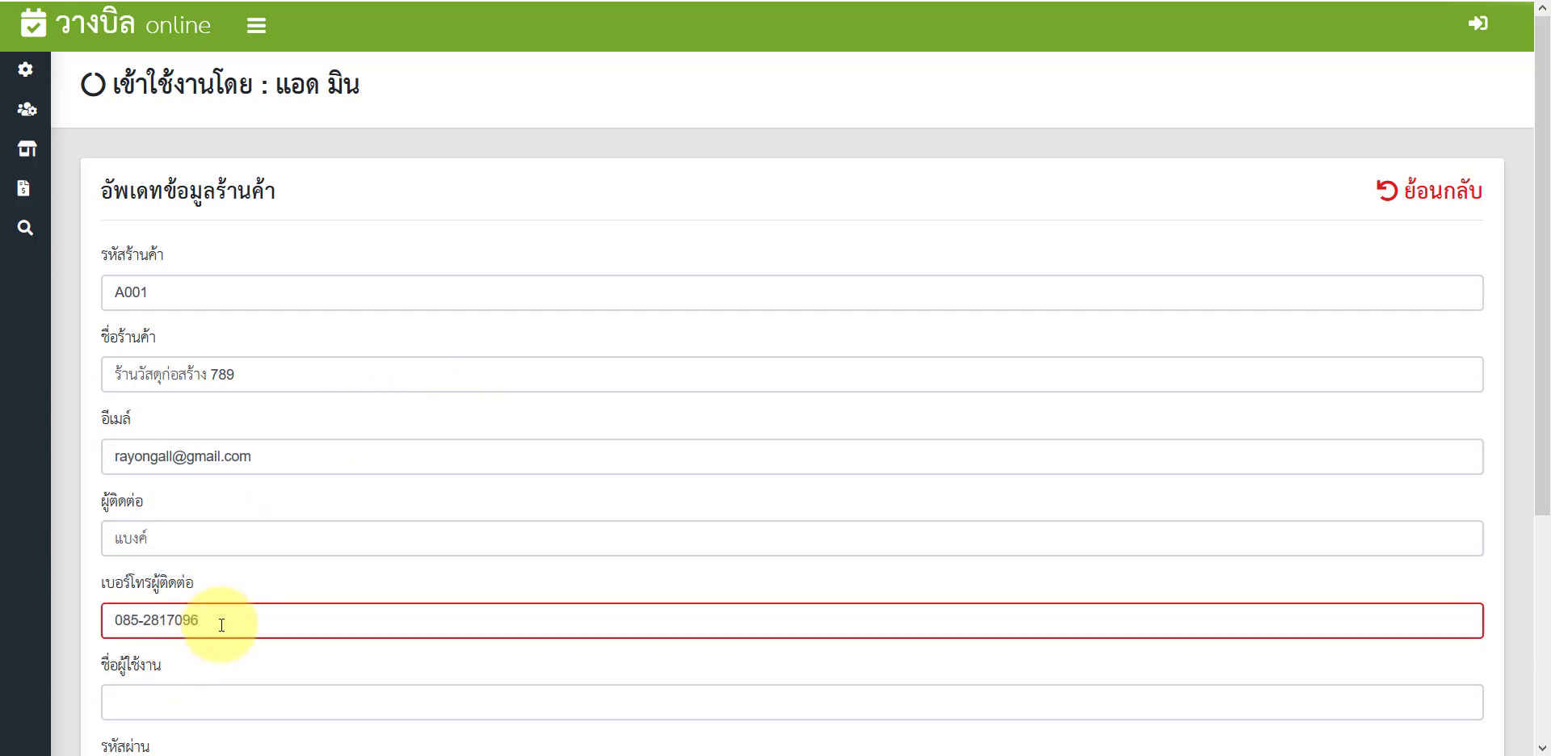
Step: Set the shop's login username and password, then save the shop
{"action": "scroll", "coordinate": [214, 566], "scroll_direction": "down", "scroll_amount": 3}
{"action": "left_click", "coordinate": [214, 472]}
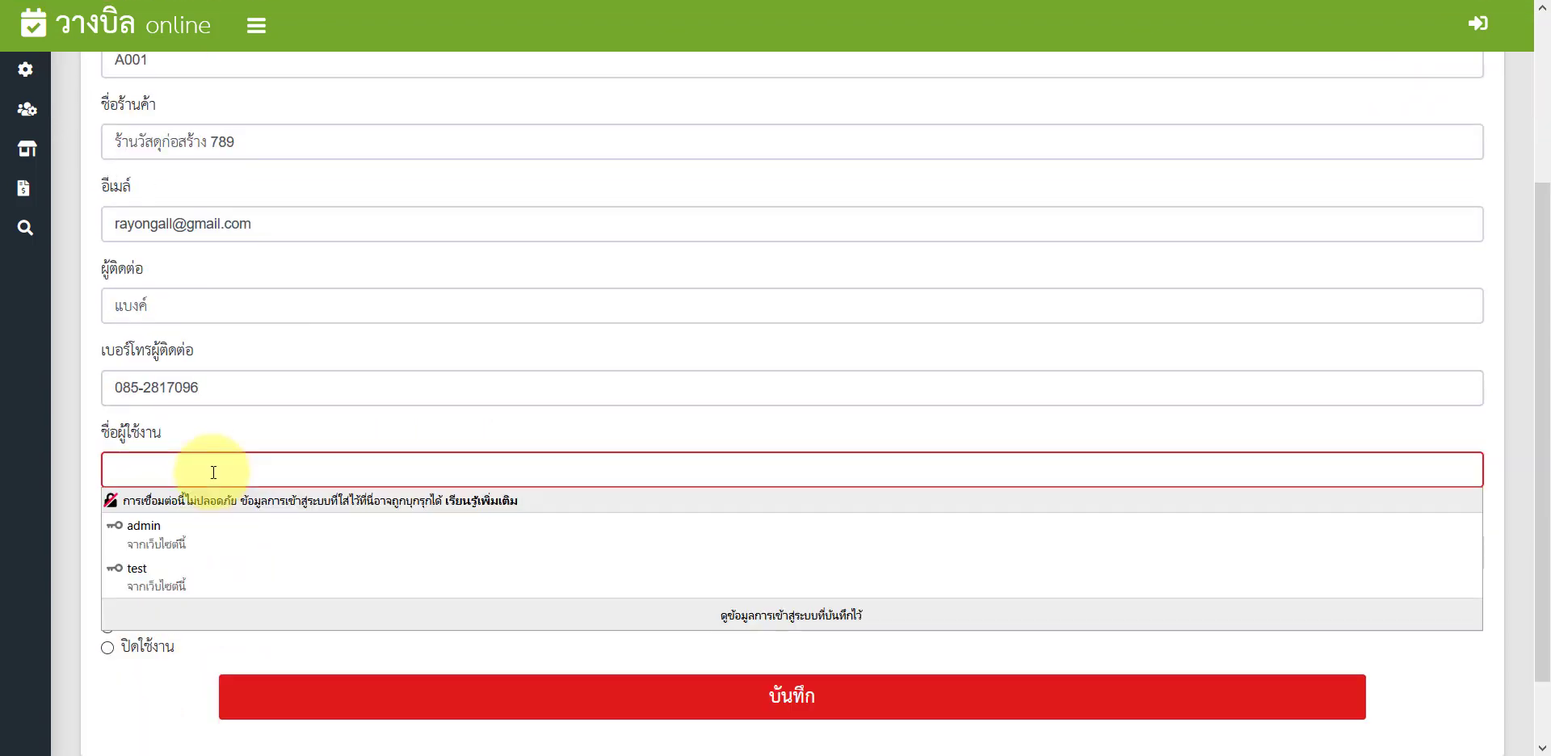
{"action": "type", "text": "test"}
{"action": "left_click", "coordinate": [56, 478]}
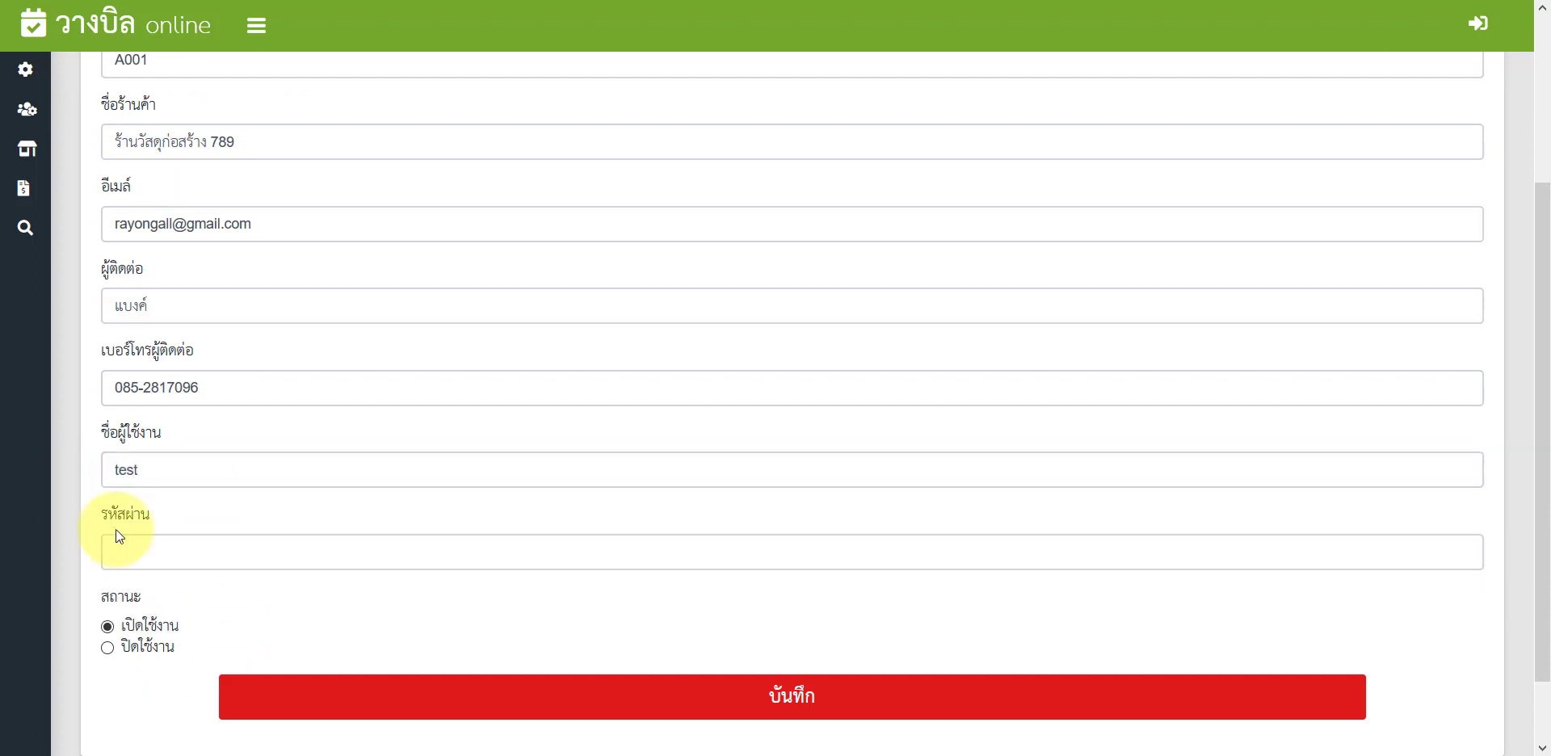
{"action": "left_click", "coordinate": [133, 545]}
{"action": "type", "text": "123"}
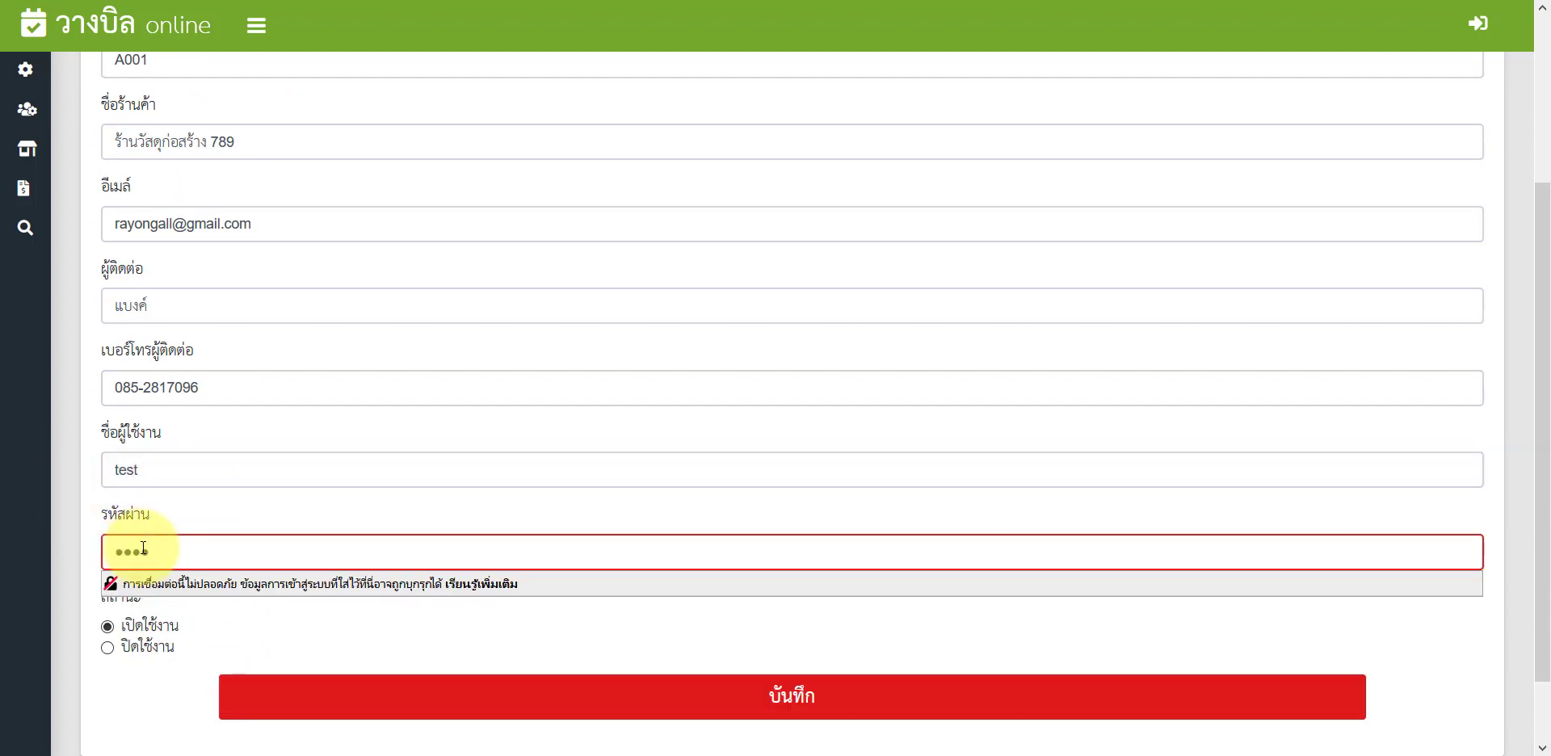
{"action": "double_click", "coordinate": [144, 549]}
{"action": "type", "text": "1234"}
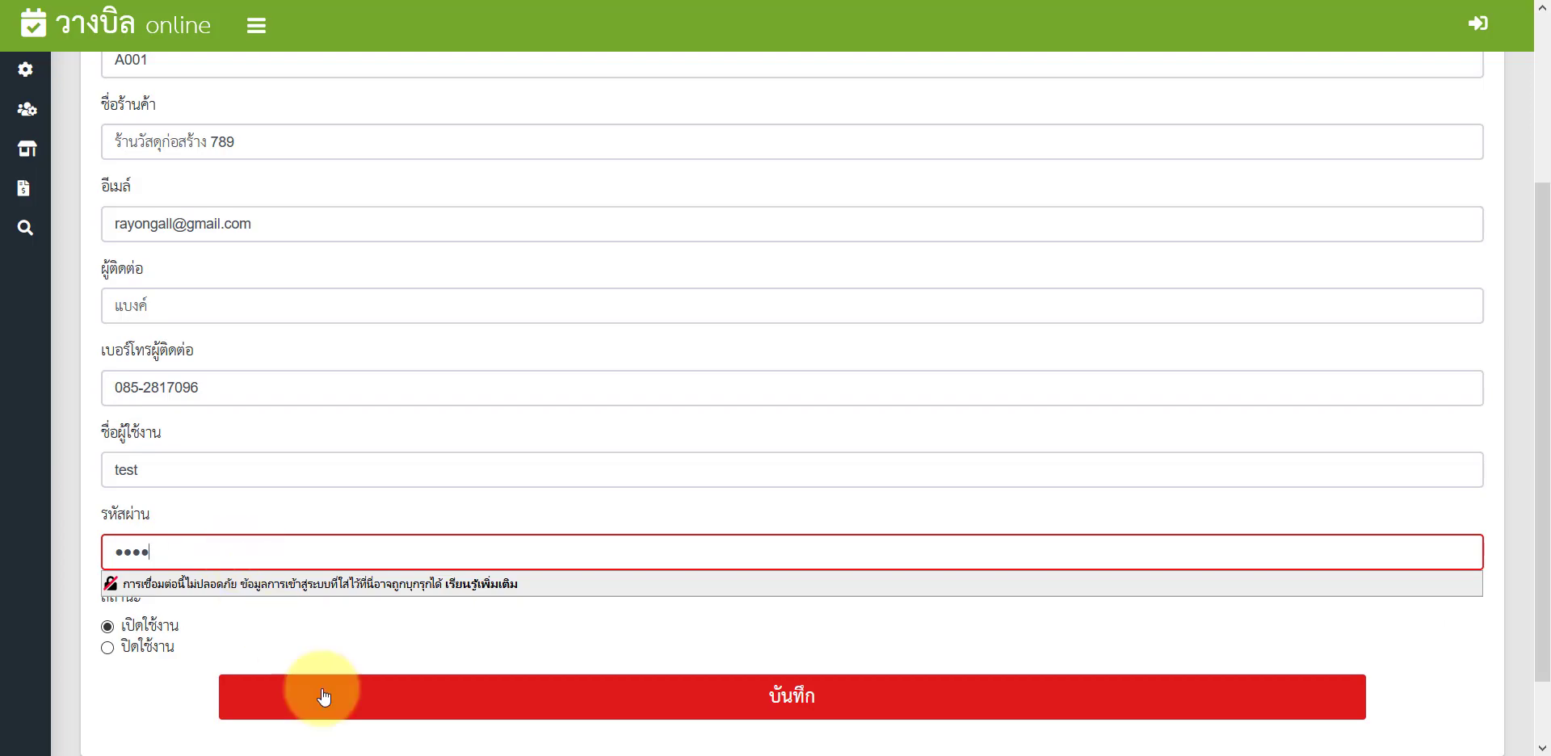
{"action": "left_click", "coordinate": [325, 697]}
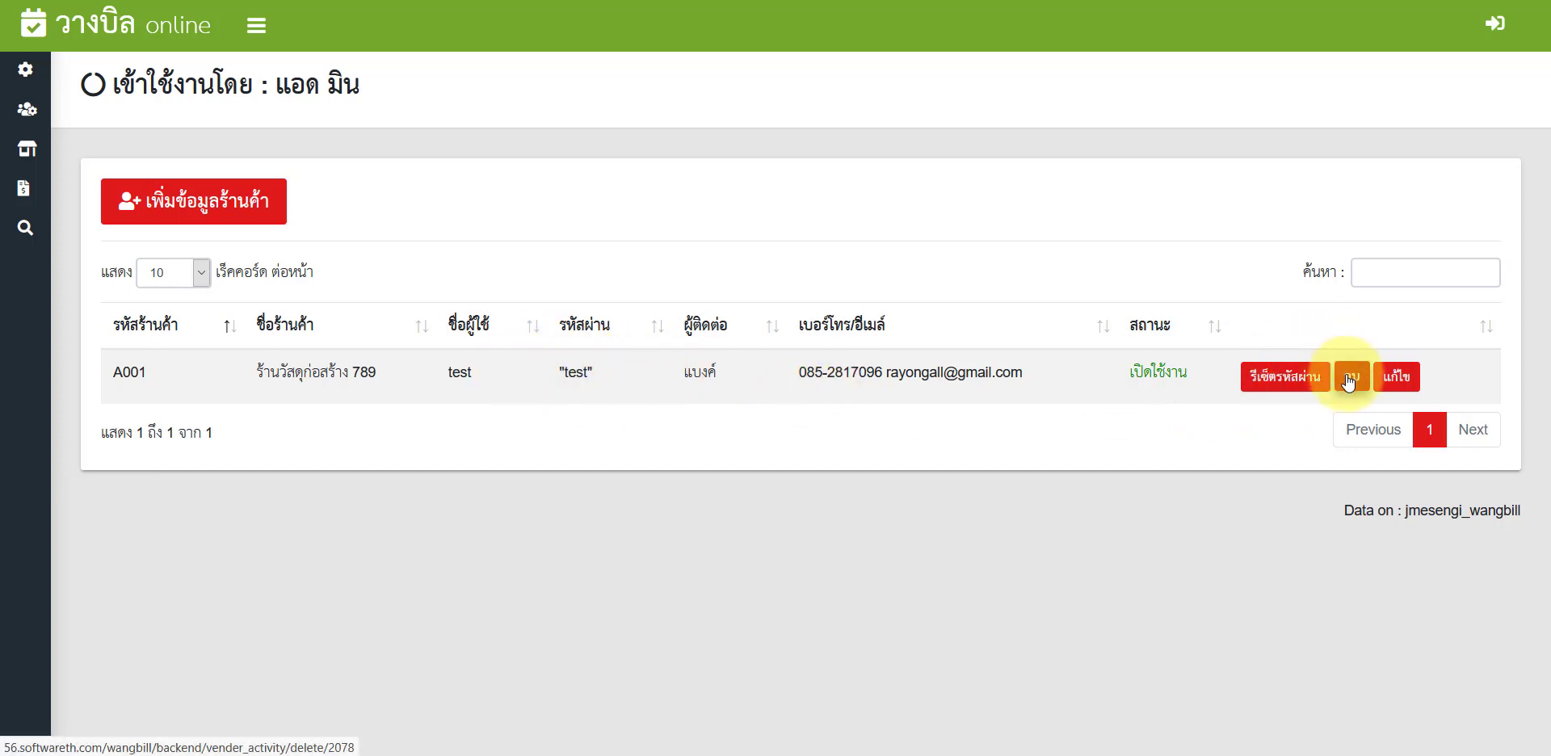
Step: Set store A001's status to ปิดใช้งาน and save it
{"action": "left_click", "coordinate": [1396, 376]}
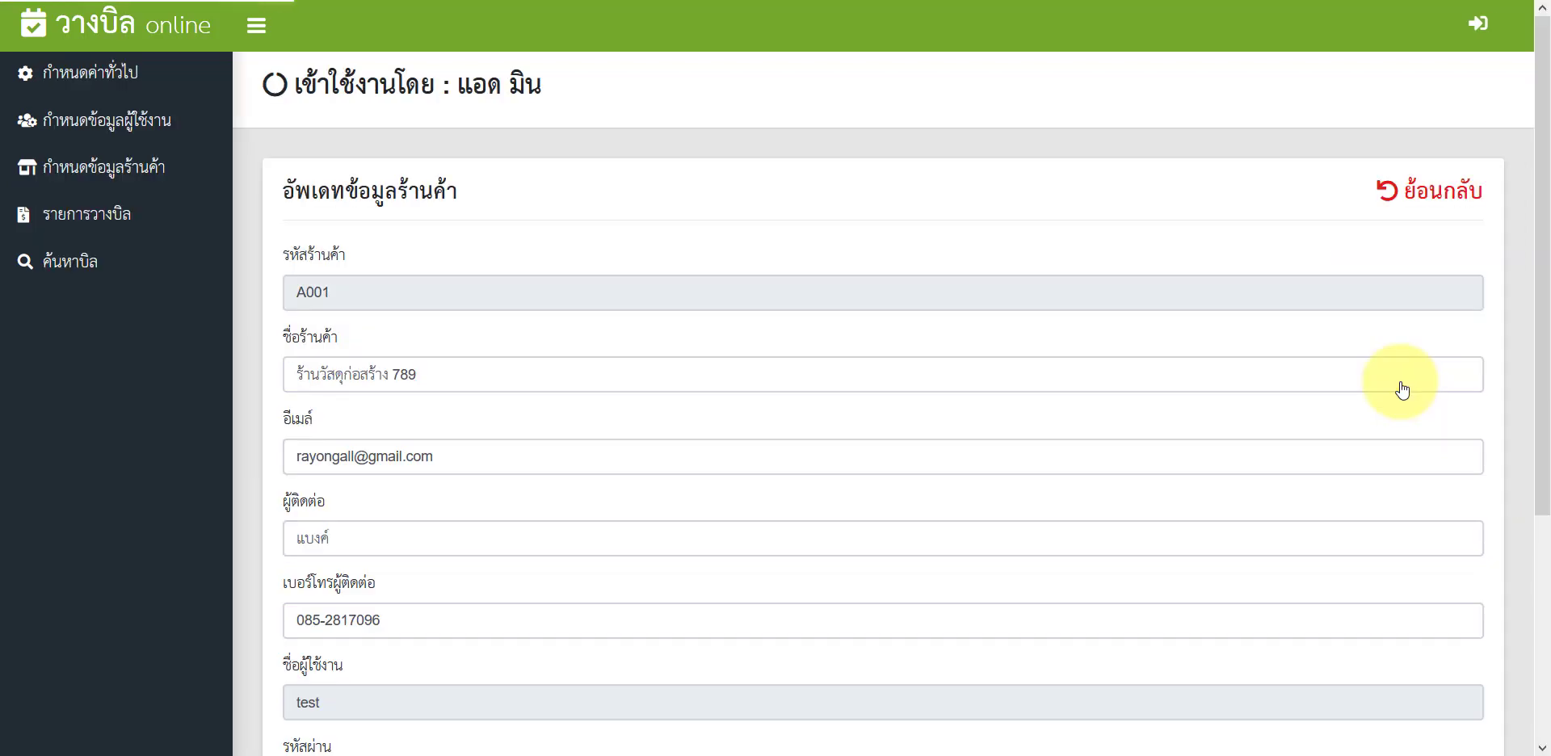
{"action": "scroll", "coordinate": [645, 441], "scroll_direction": "down", "scroll_amount": 4}
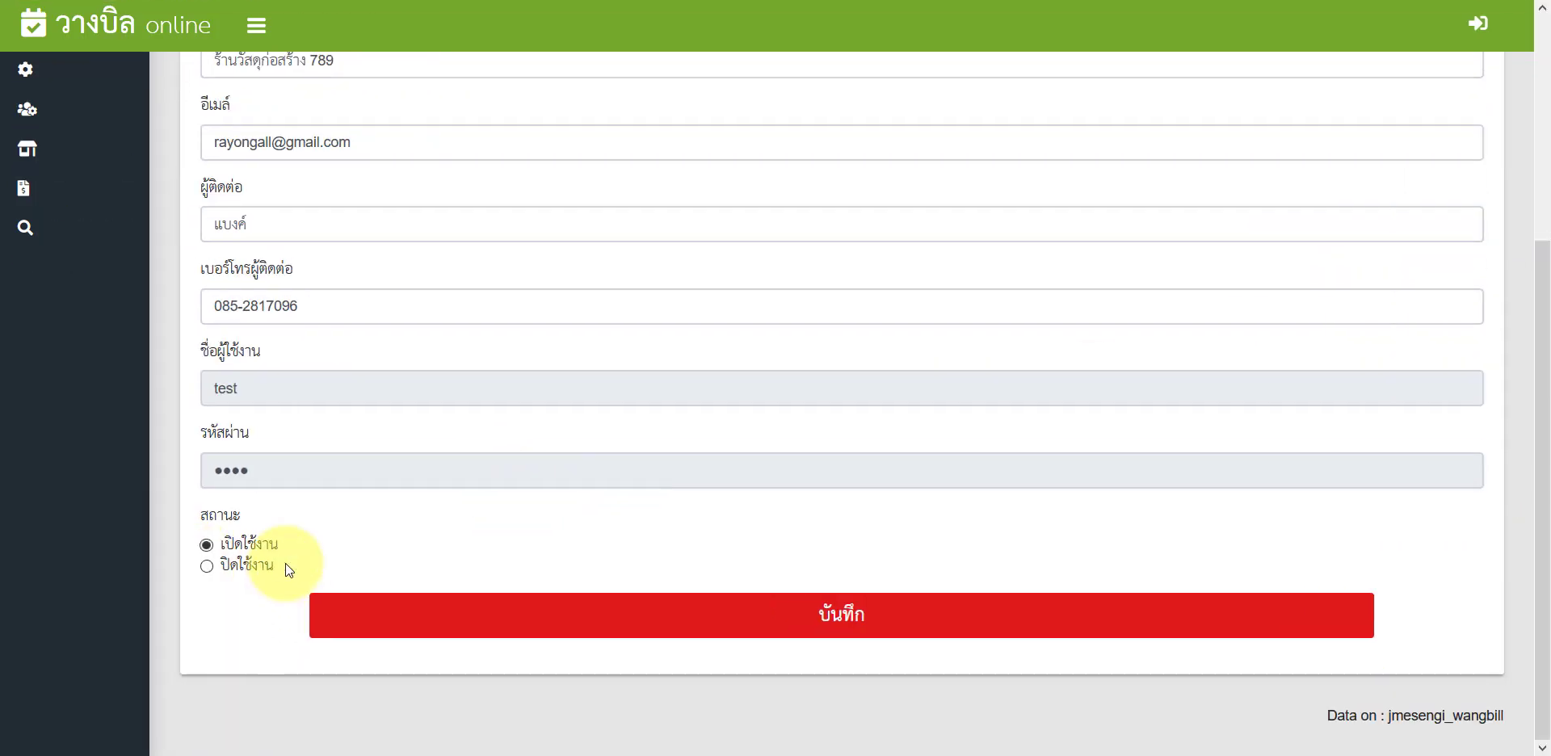
{"action": "left_click", "coordinate": [108, 567]}
{"action": "left_click", "coordinate": [286, 626]}
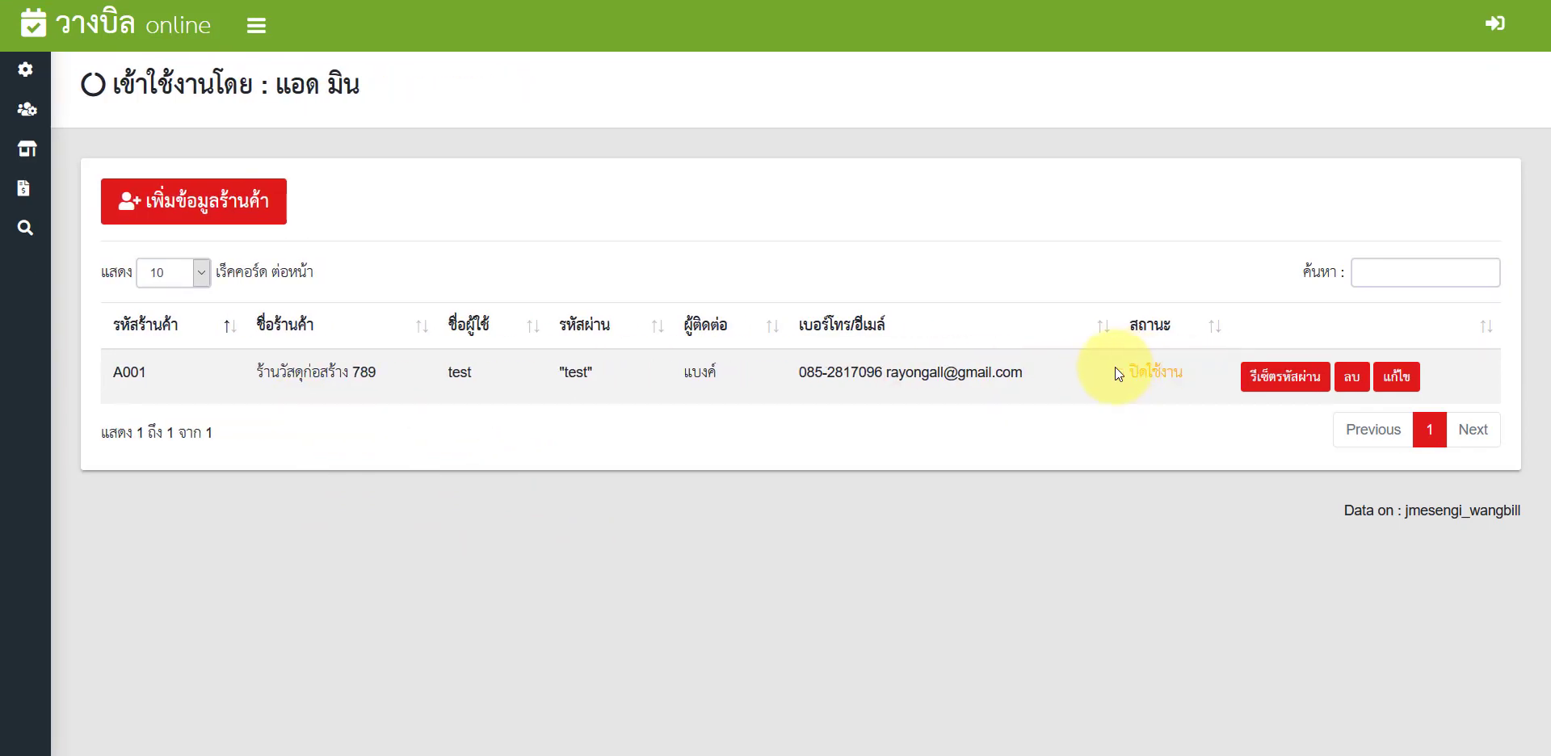
Step: Switch store A001 back to เปิดใช้งาน and save it
{"action": "left_click", "coordinate": [1388, 378]}
{"action": "scroll", "coordinate": [443, 609], "scroll_direction": "down", "scroll_amount": 4}
{"action": "left_click", "coordinate": [339, 538]}
{"action": "left_click", "coordinate": [458, 614]}
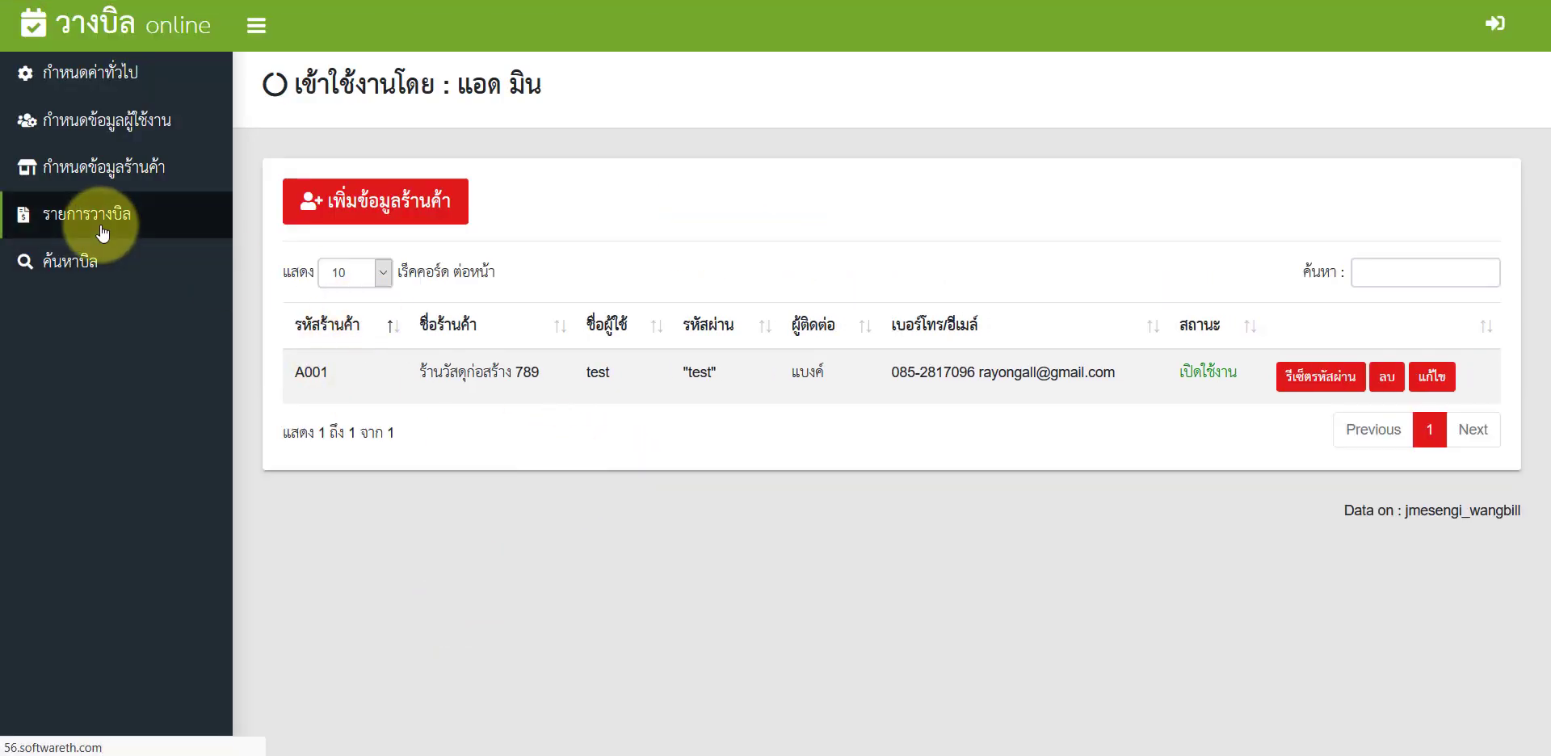
Step: Open the รายการวางบิล monthly bill list and reload it
{"action": "left_click", "coordinate": [102, 233]}
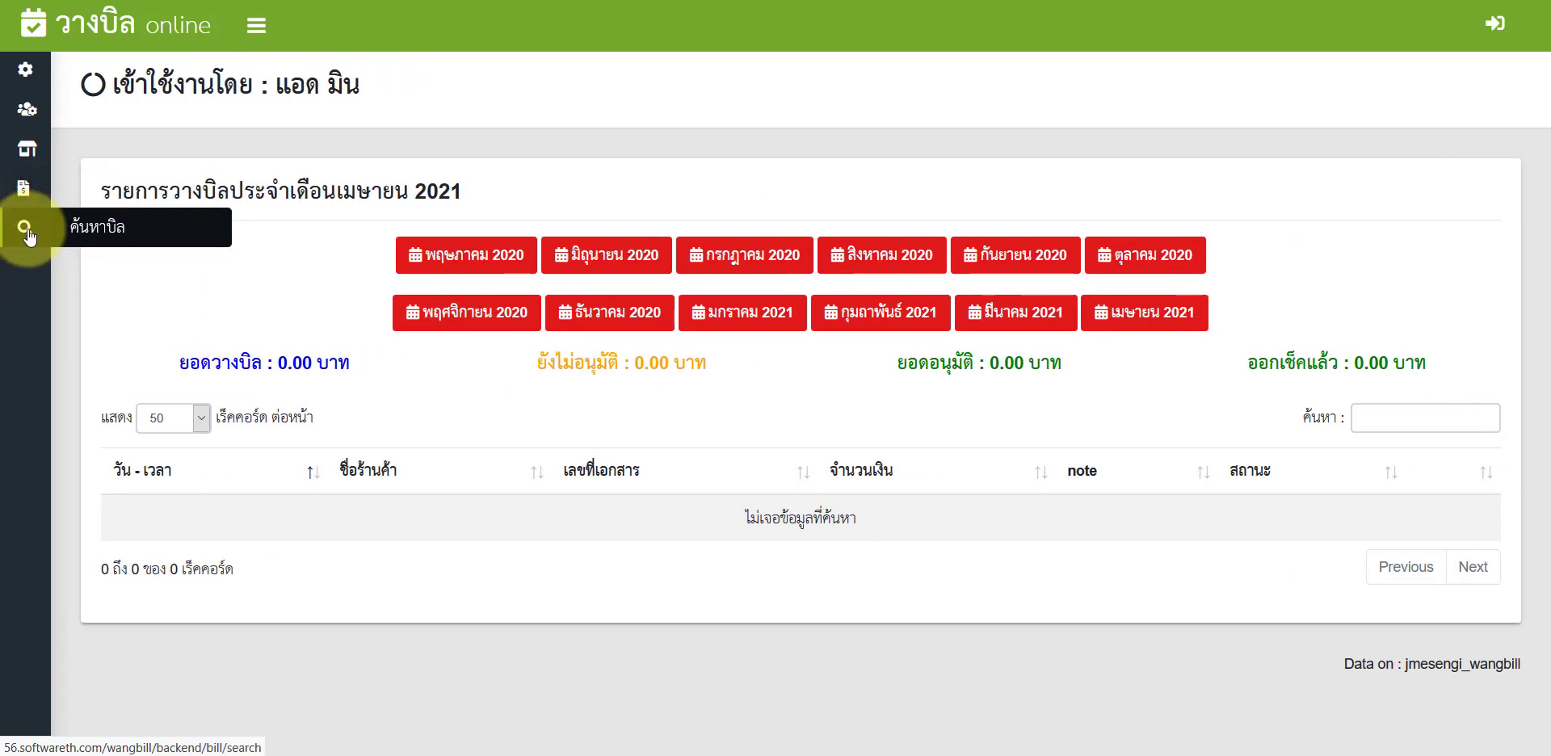
{"action": "left_click", "coordinate": [95, 192]}
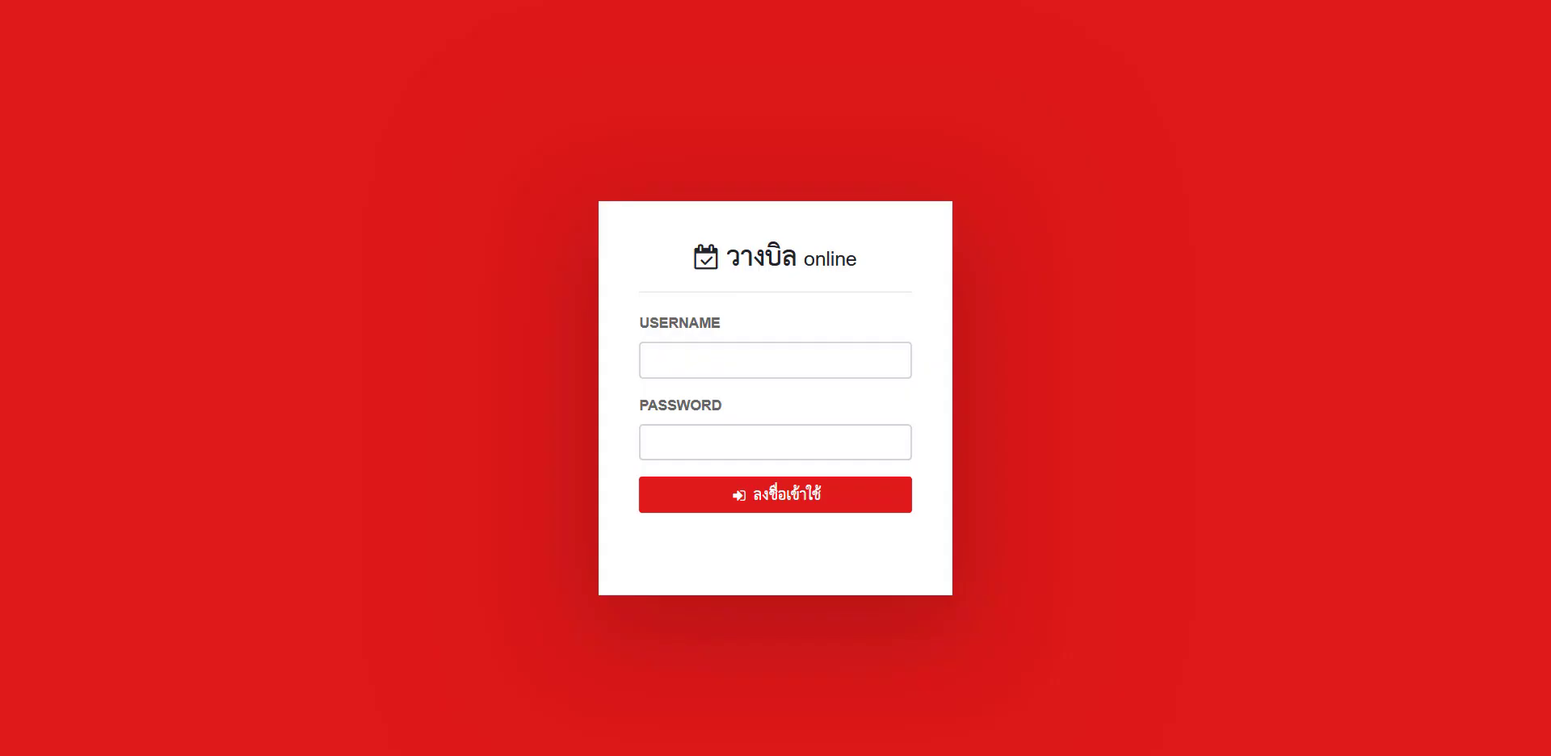
Step: Log out of admin and sign in with the construction store's vendor username and password
{"action": "left_click", "coordinate": [994, 336]}
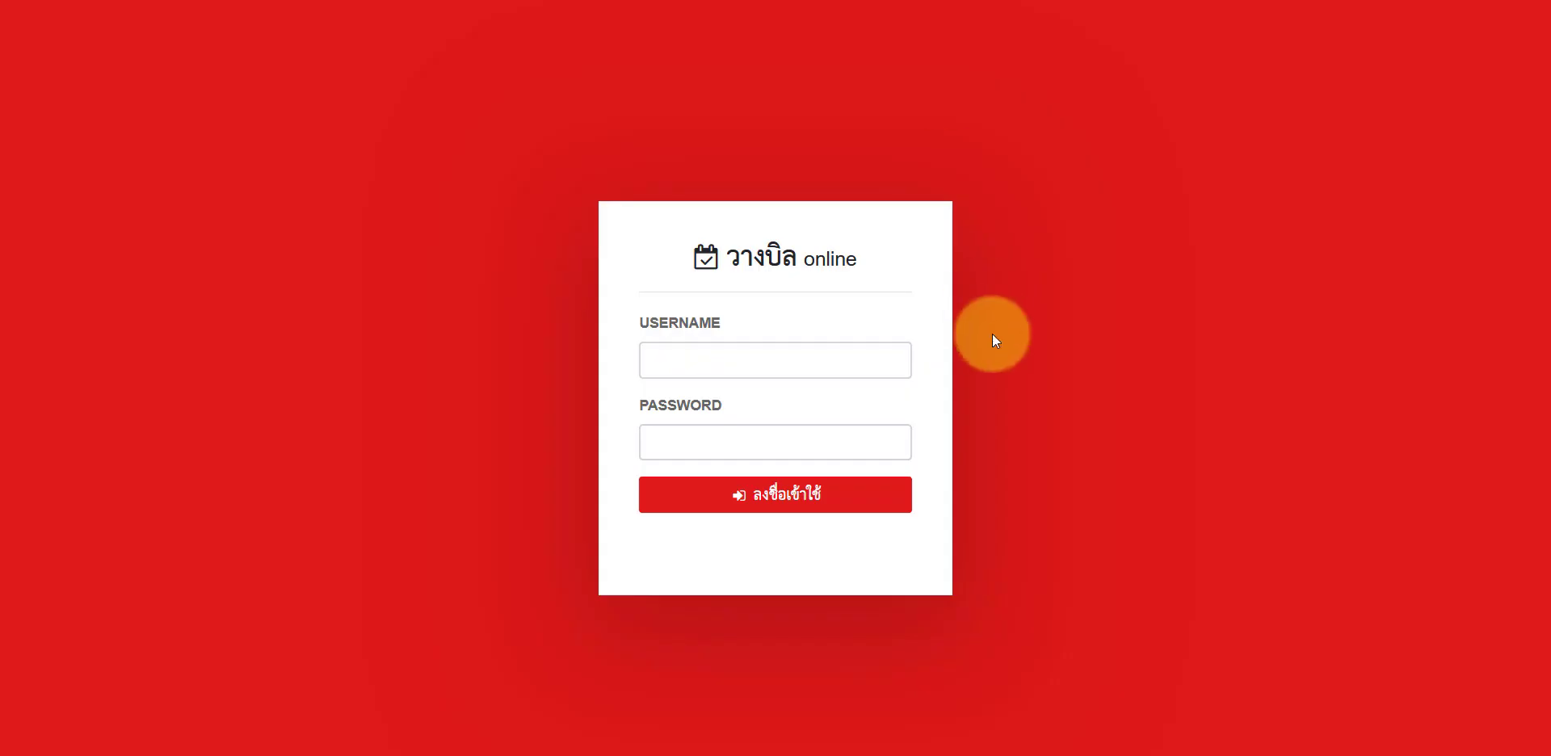
{"action": "left_click", "coordinate": [730, 361]}
{"action": "type", "text": "test"}
{"action": "left_click", "coordinate": [506, 435]}
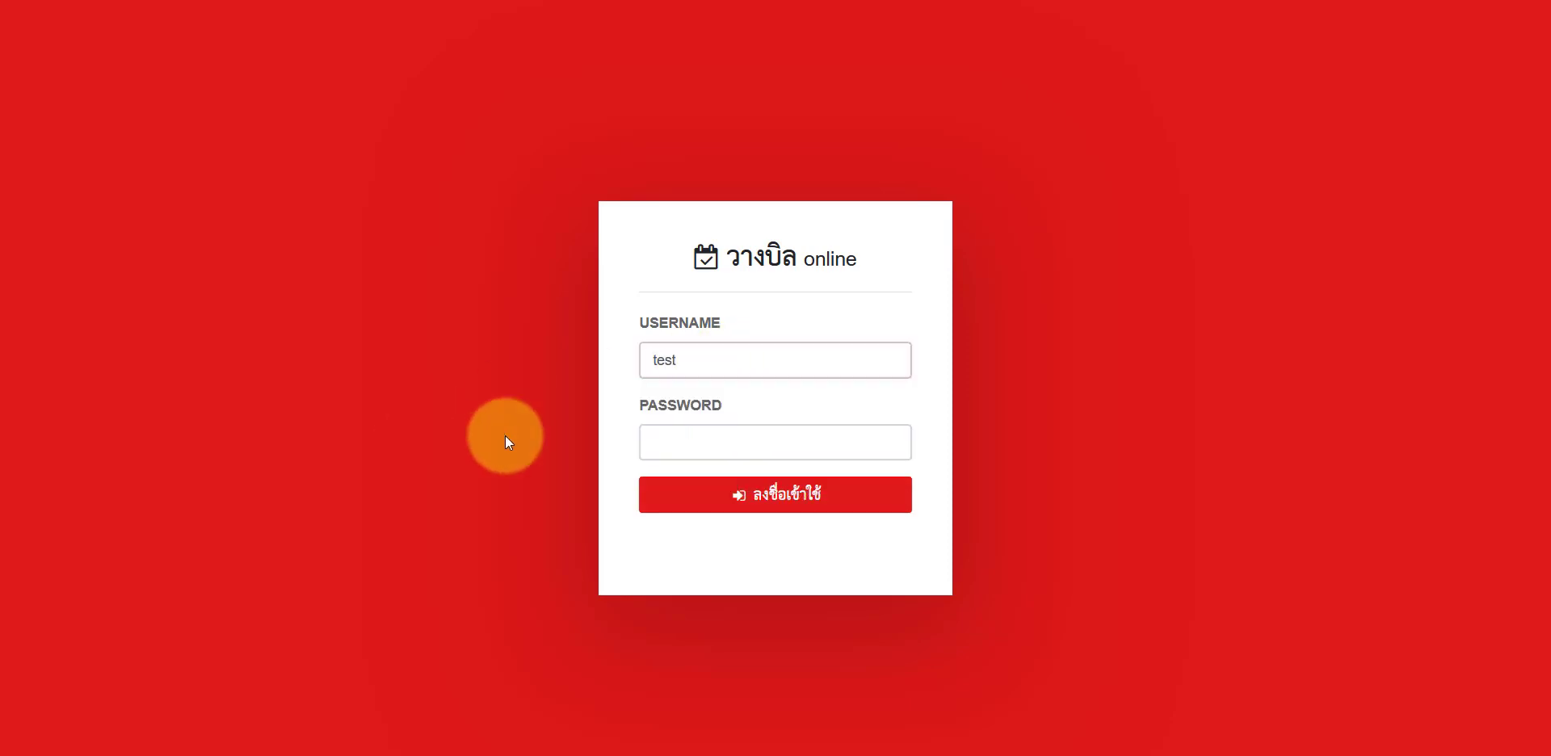
{"action": "left_click", "coordinate": [686, 447]}
{"action": "type", "text": "test"}
{"action": "left_click", "coordinate": [449, 501]}
{"action": "left_click", "coordinate": [691, 507]}
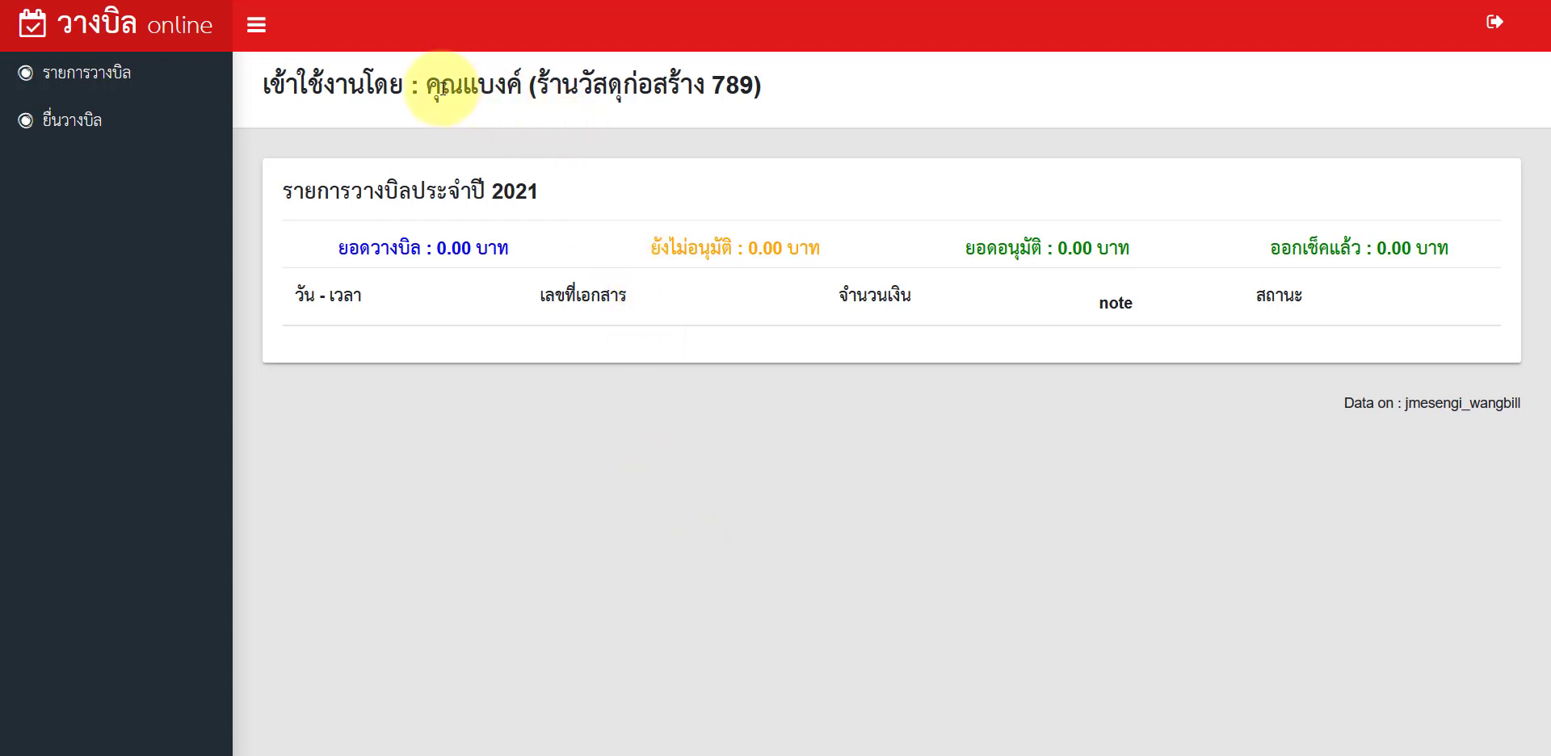
Step: Open the ยื่นวางบิล form for the April 2021 bill submission
{"action": "left_click_drag", "start_coordinate": [425, 84], "coordinate": [763, 88]}
{"action": "left_click", "coordinate": [543, 83]}
{"action": "left_click", "coordinate": [484, 168]}
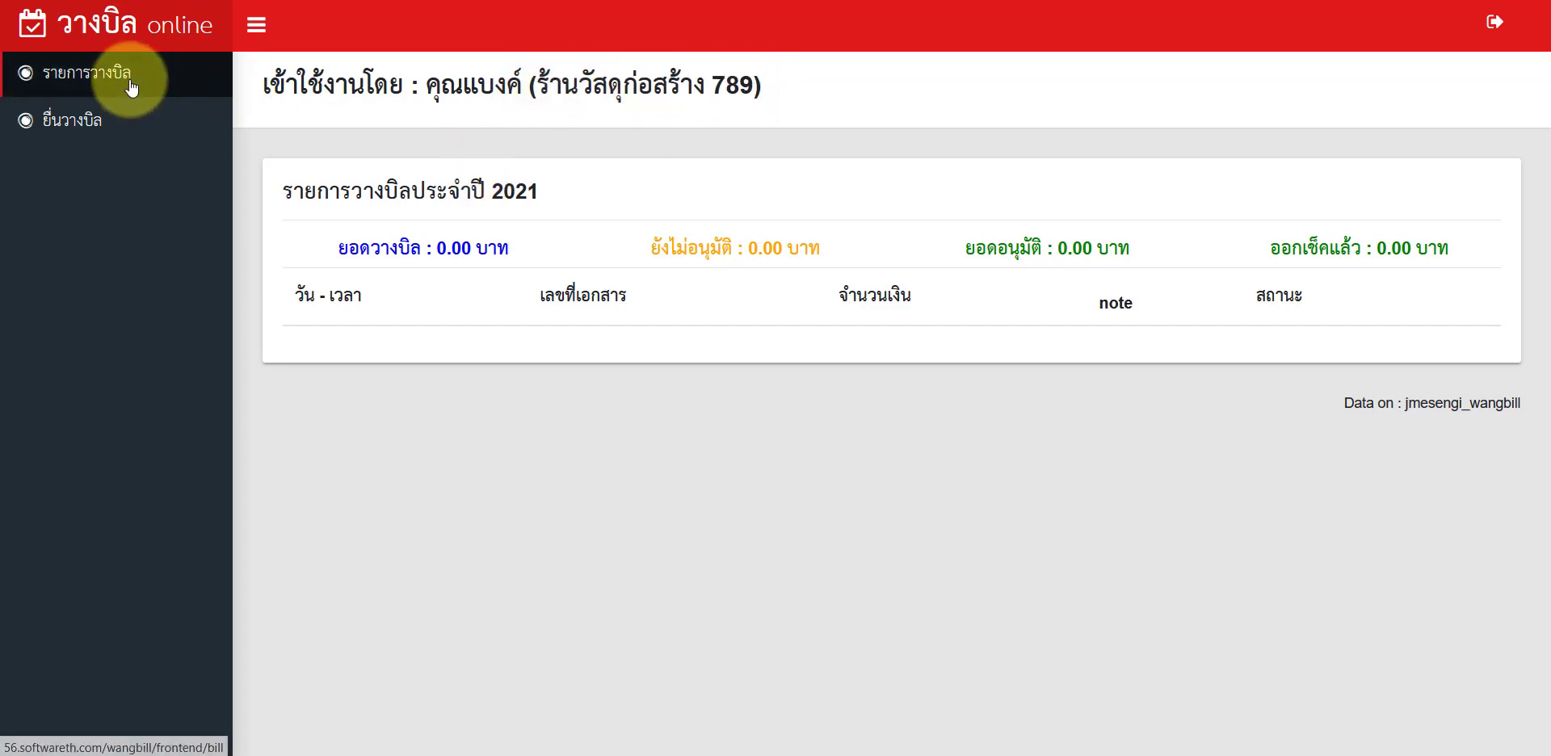
{"action": "left_click", "coordinate": [103, 125]}
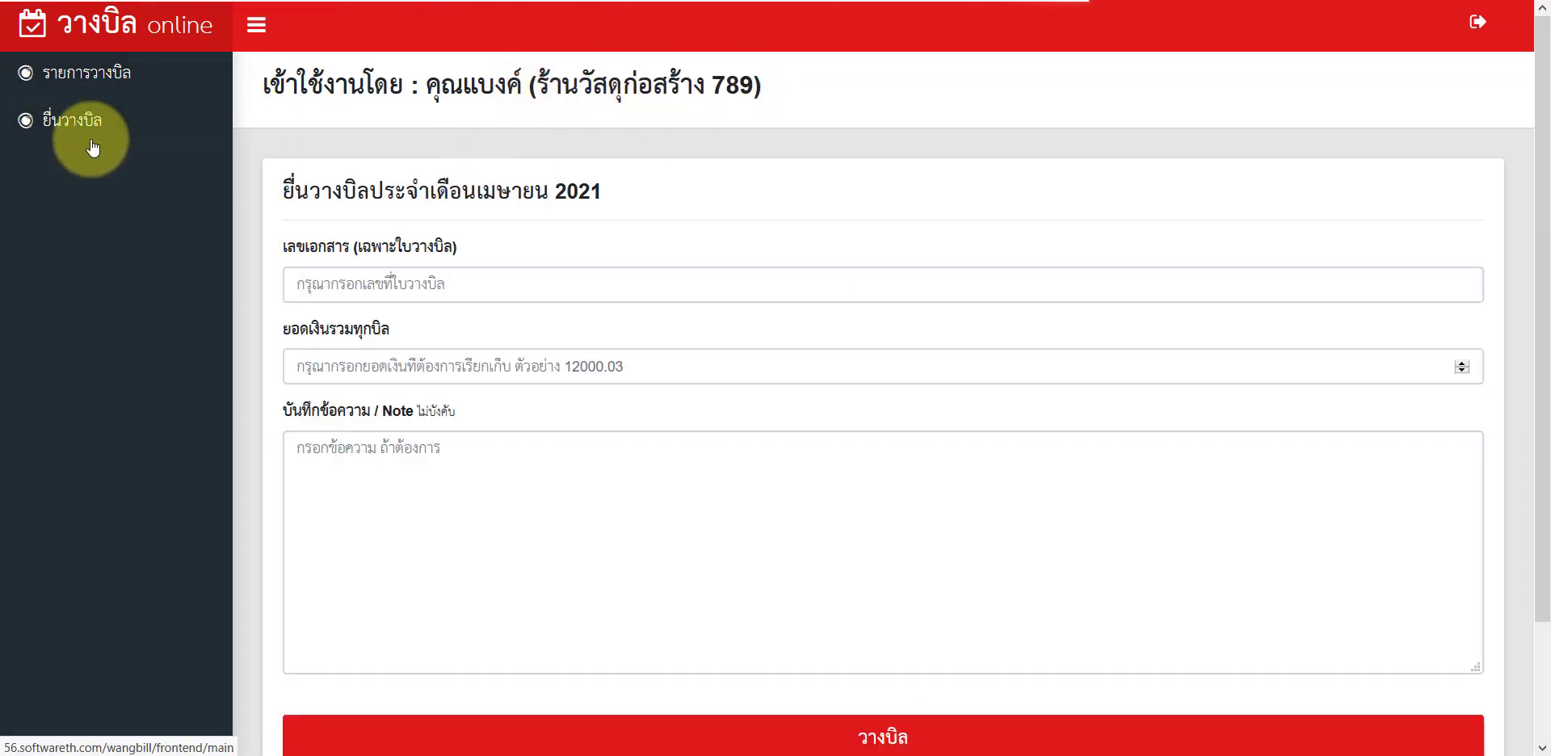
Step: Enter document number ABC0001 and total amount 12500 on the bill form
{"action": "left_click", "coordinate": [450, 281]}
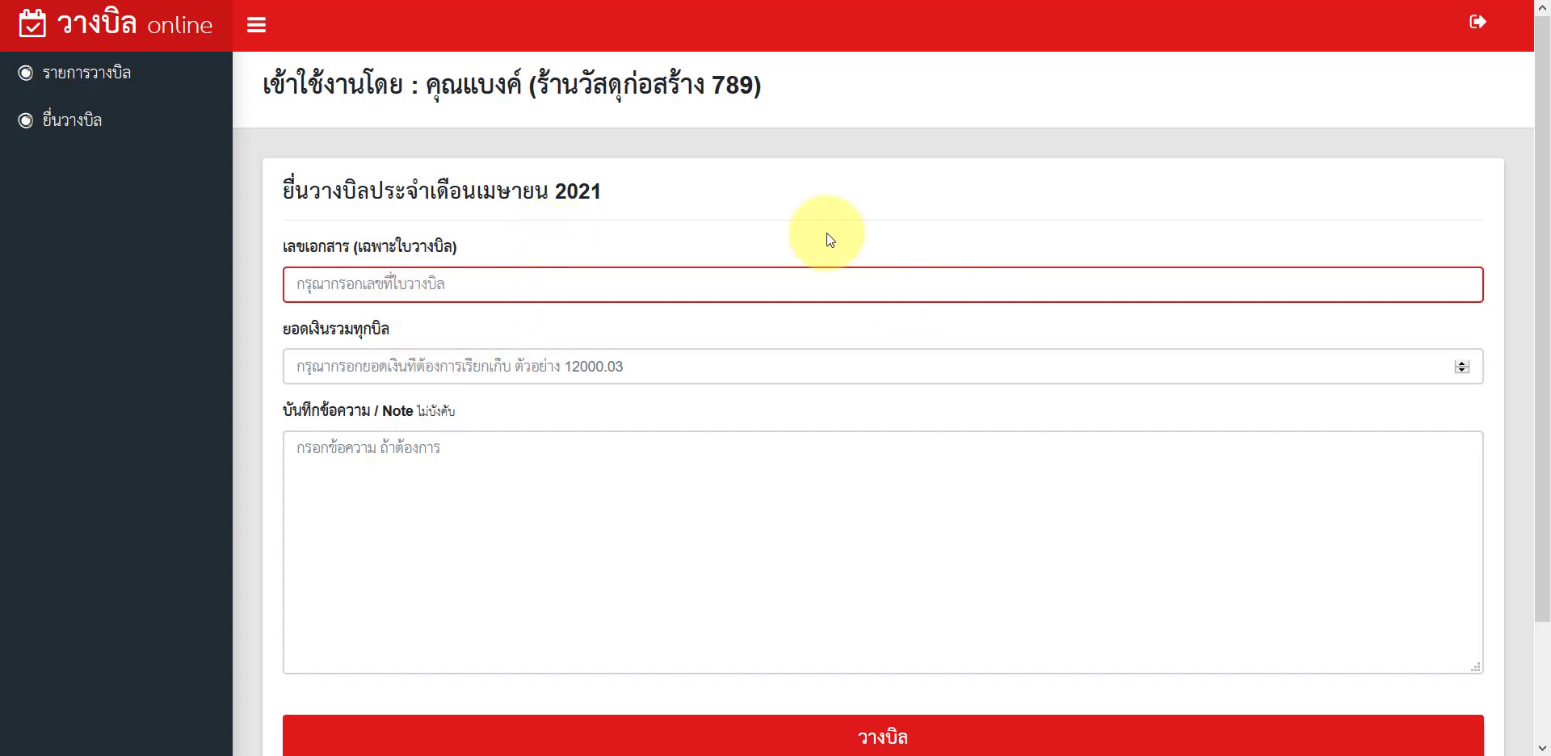
{"action": "type", "text": "A"}
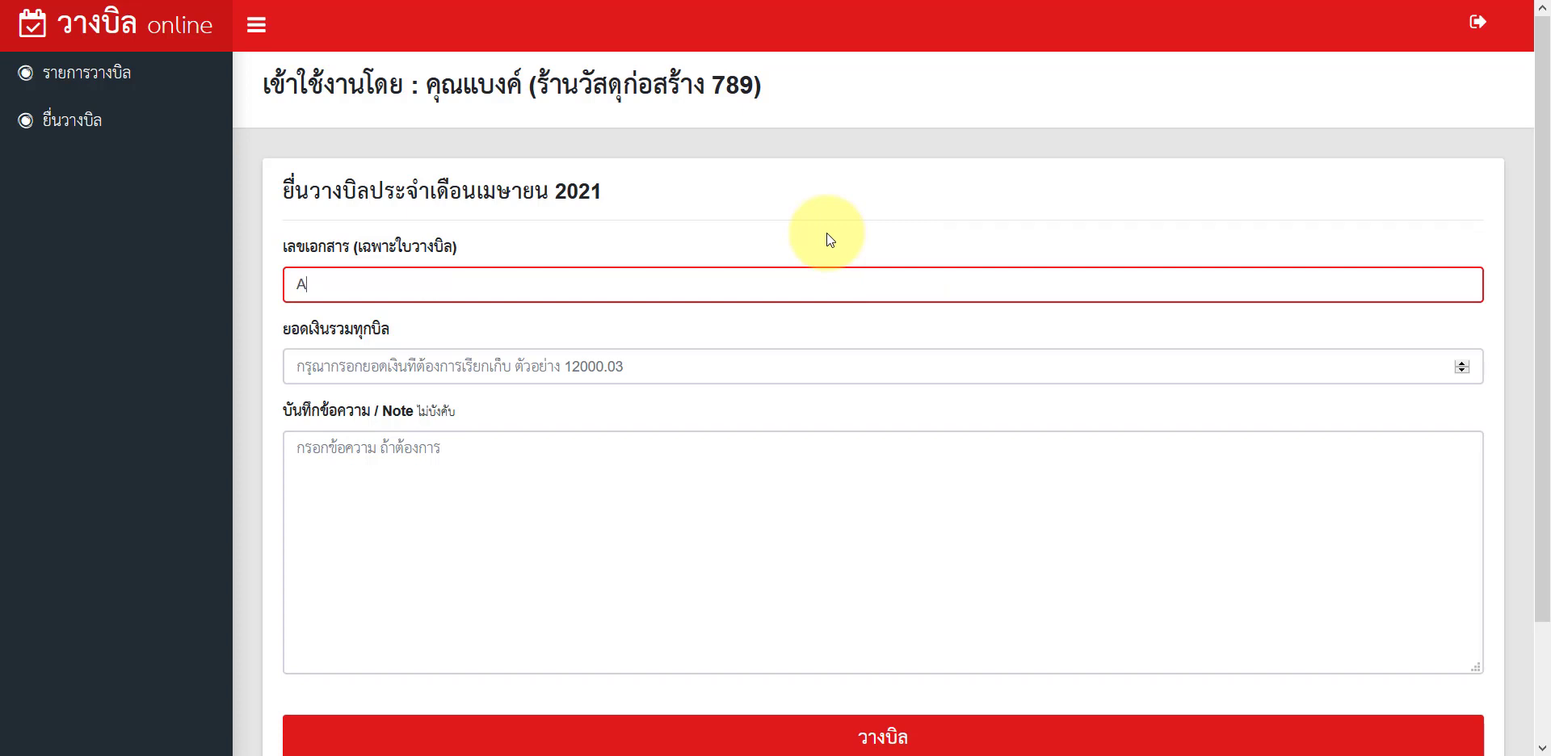
{"action": "type", "text": "BC0001"}
{"action": "left_click", "coordinate": [460, 377]}
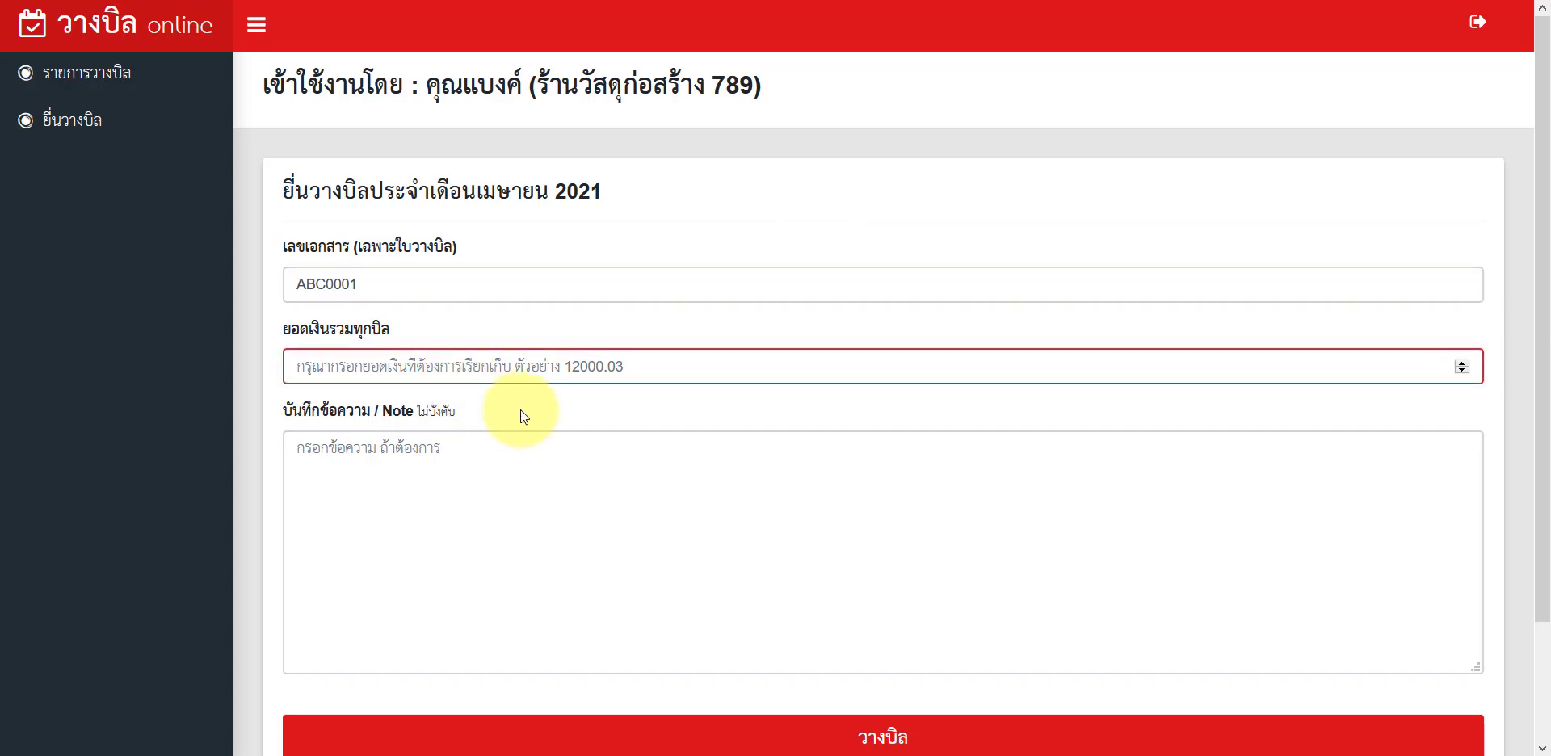
{"action": "type", "text": "12500"}
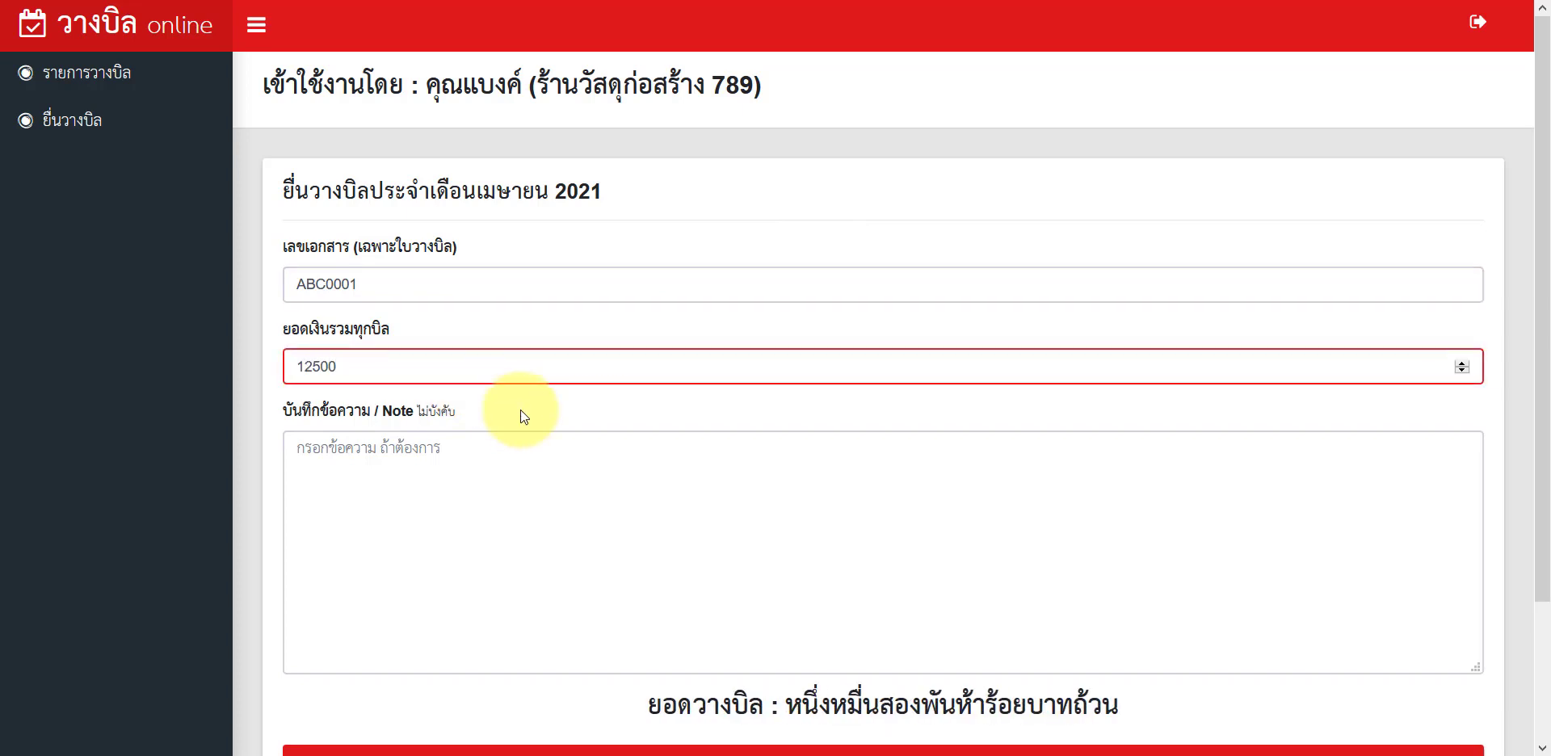
Step: Write the note 'ขอเร็วๆ หน่อยครับ - บิลค่าปูน' in the Note box
{"action": "left_click", "coordinate": [571, 506]}
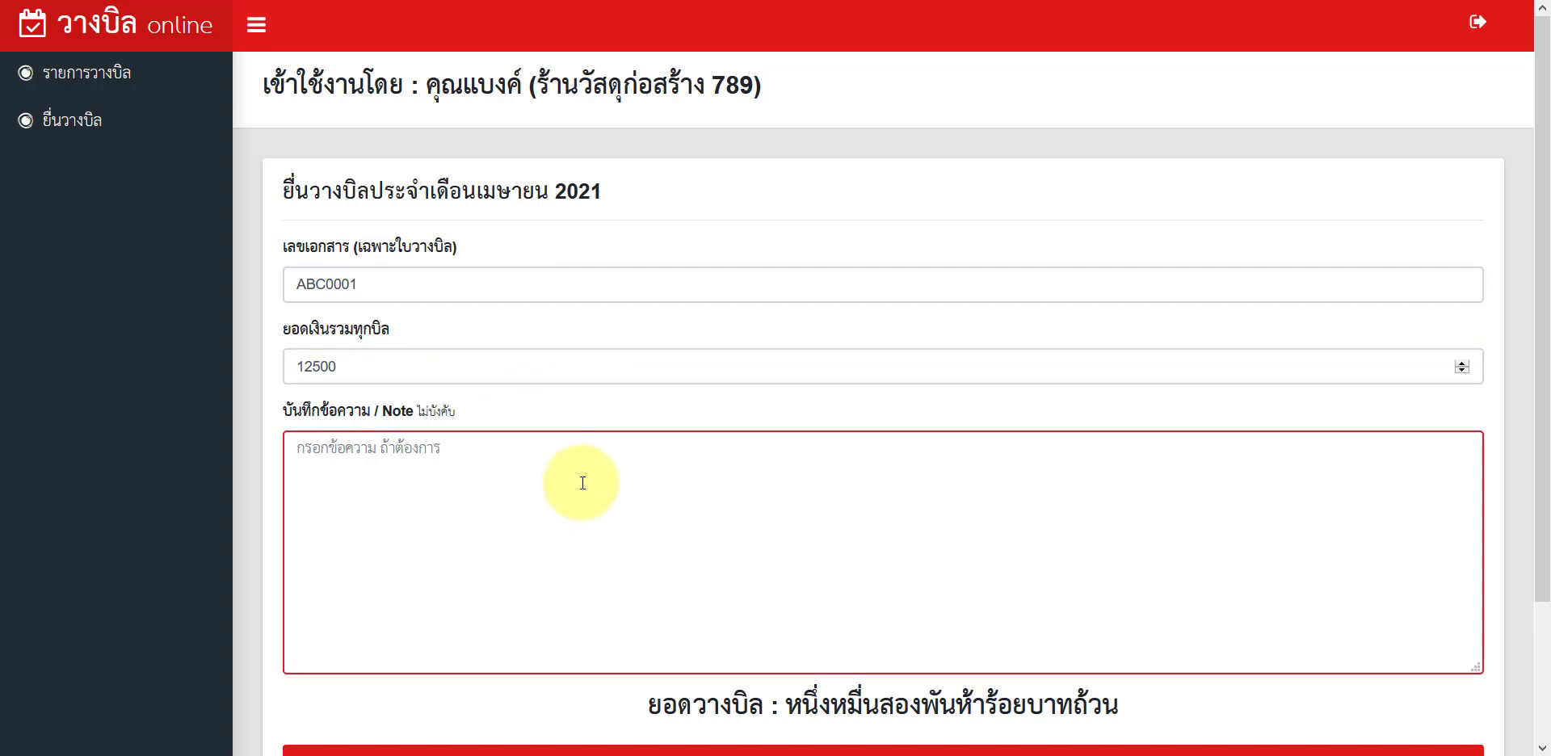
{"action": "scroll", "coordinate": [578, 473], "scroll_direction": "down", "scroll_amount": 2}
{"action": "scroll", "coordinate": [583, 467], "scroll_direction": "up", "scroll_amount": 2}
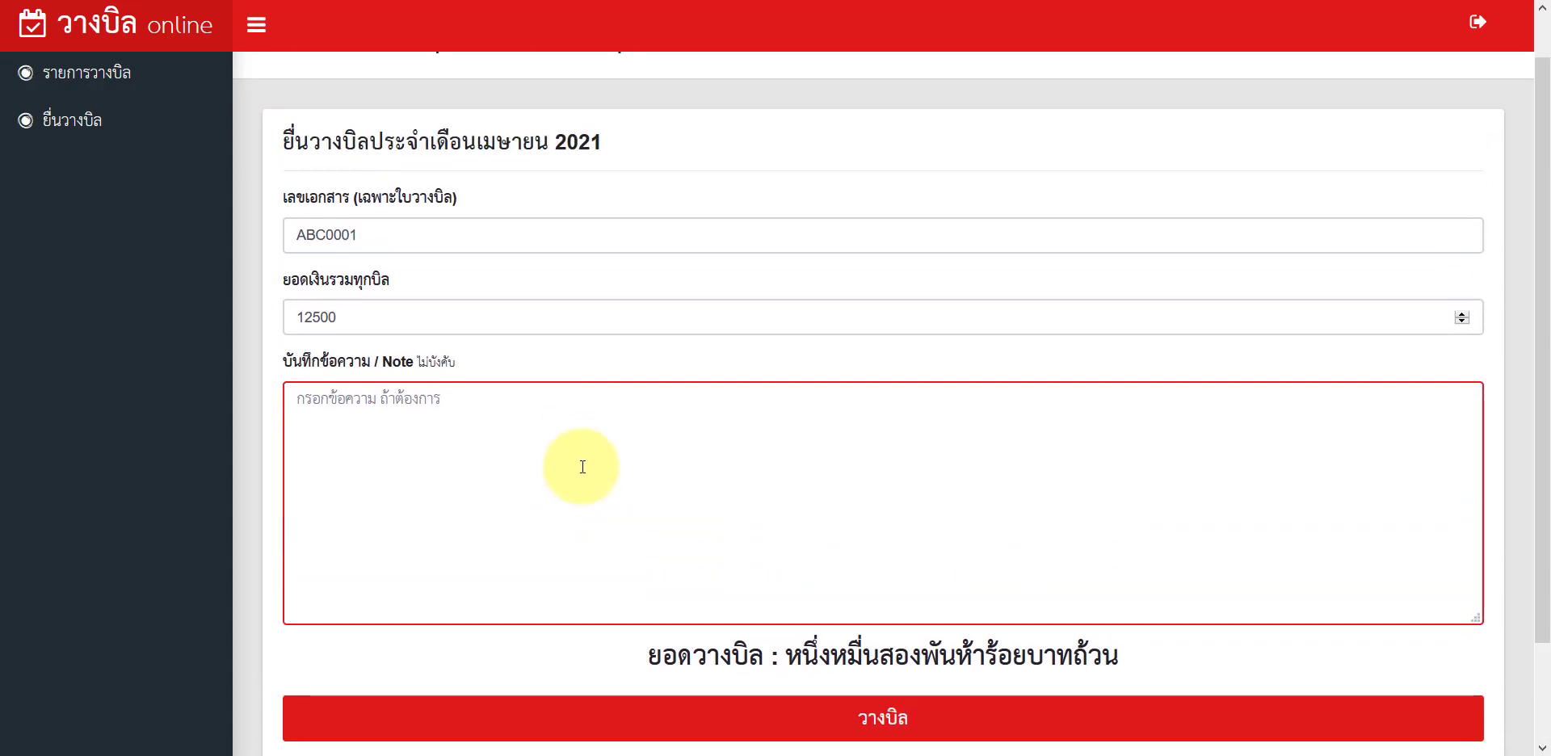
{"action": "type", "text": "ก"}
{"action": "key", "text": "BackSpace"}
{"action": "type", "text": "ข"}
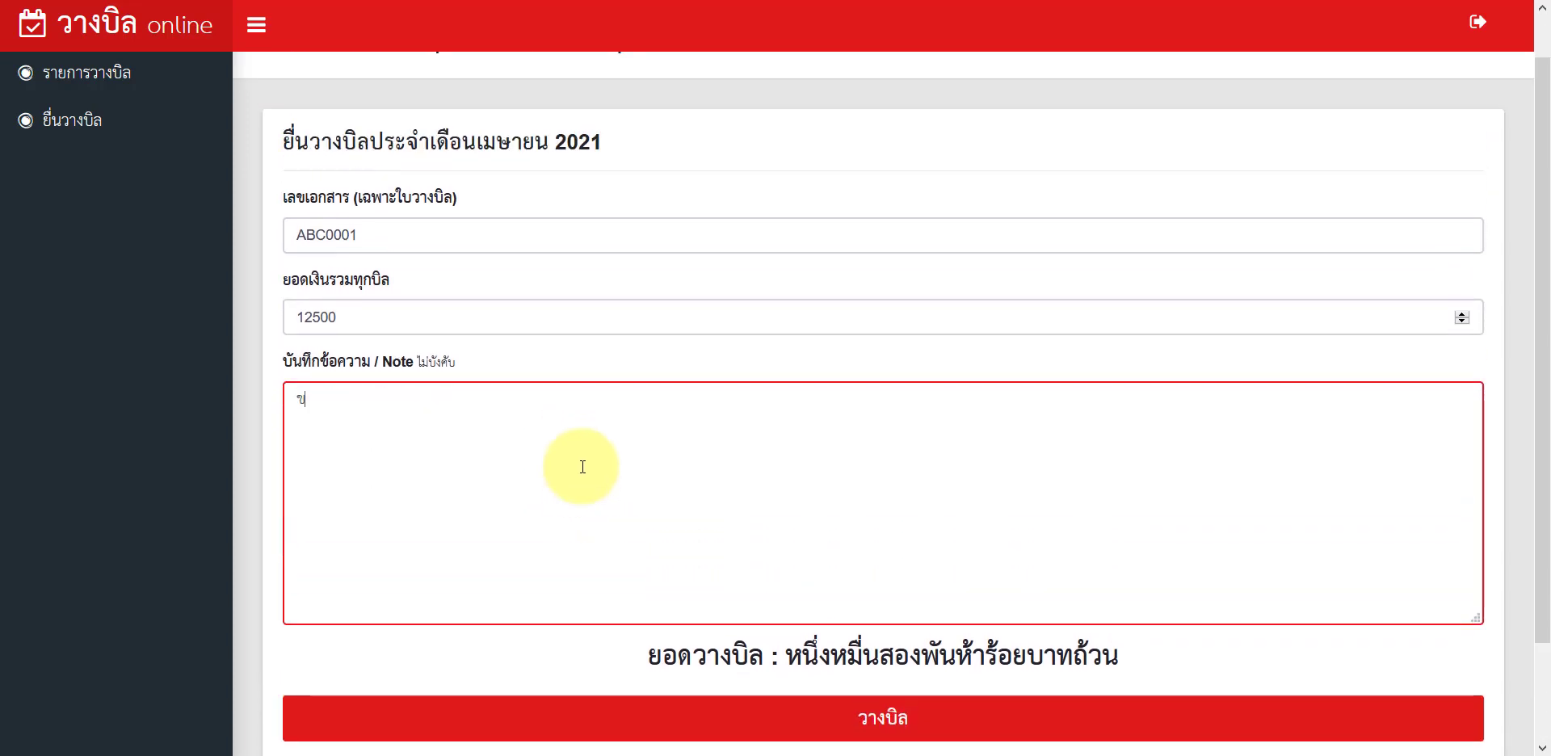
{"action": "type", "text": "อเร็วๆ หน่อยครับ"}
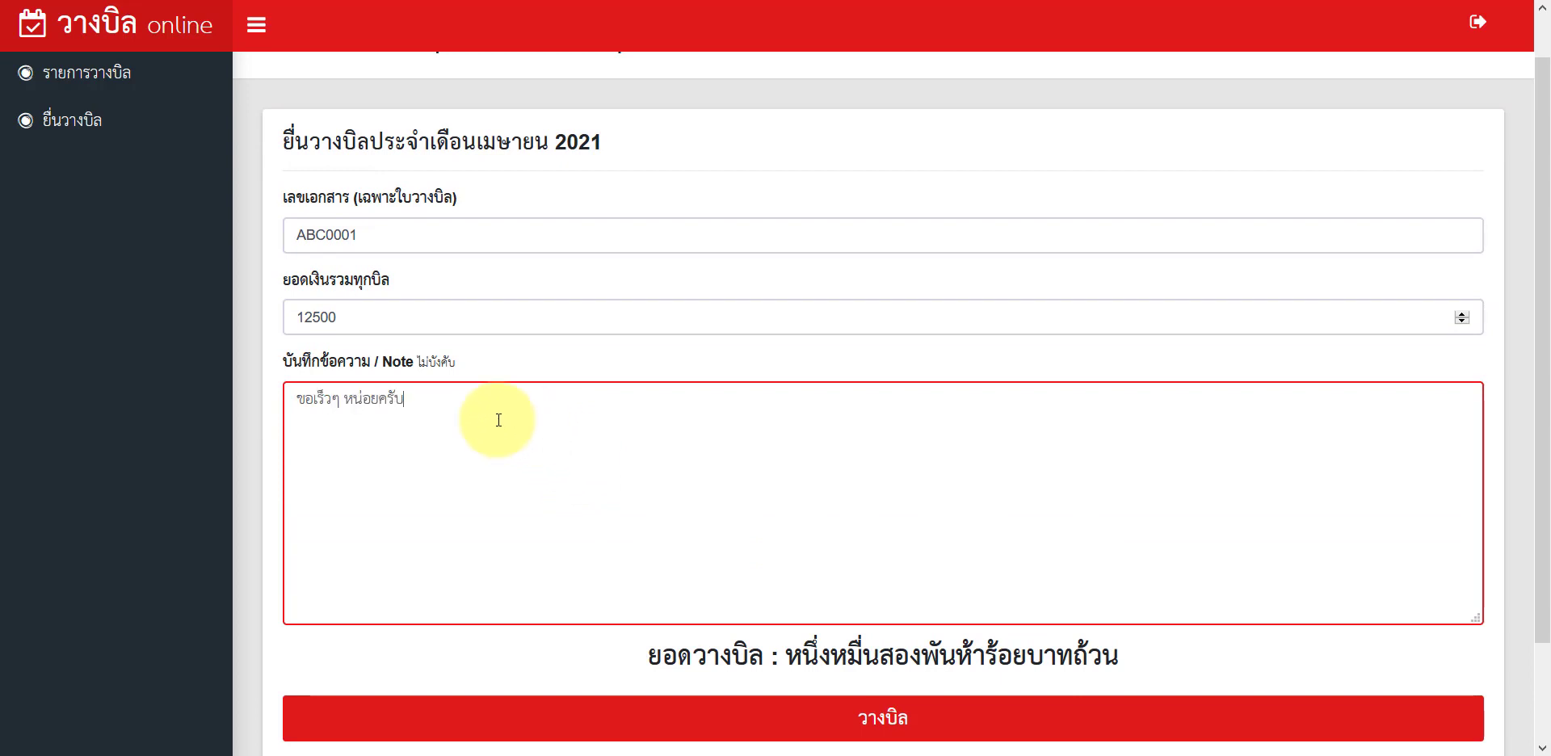
{"action": "scroll", "coordinate": [461, 405], "scroll_direction": "down", "scroll_amount": 2}
{"action": "scroll", "coordinate": [457, 410], "scroll_direction": "up", "scroll_amount": 3}
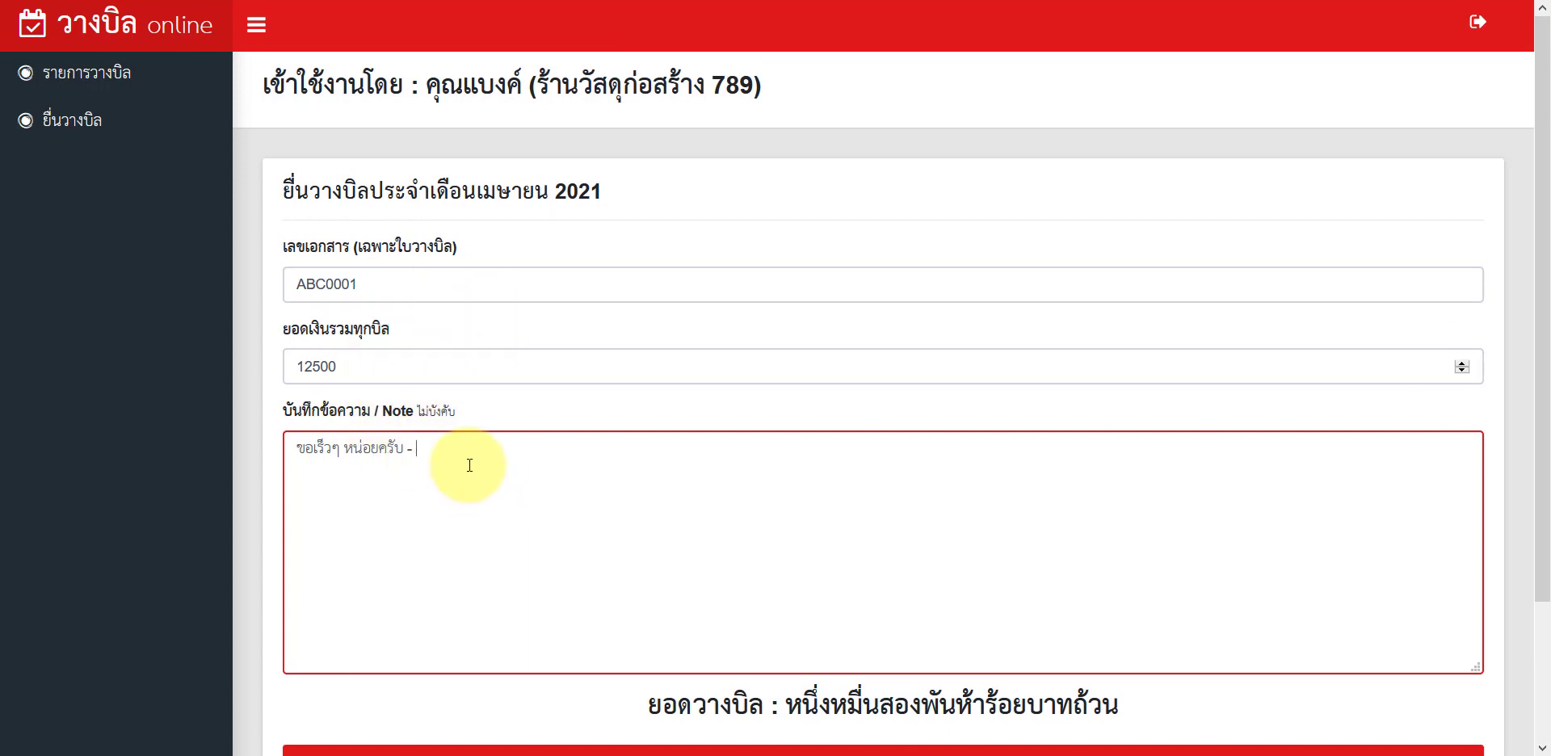
{"action": "type", "text": "ิลค่าปูน"}
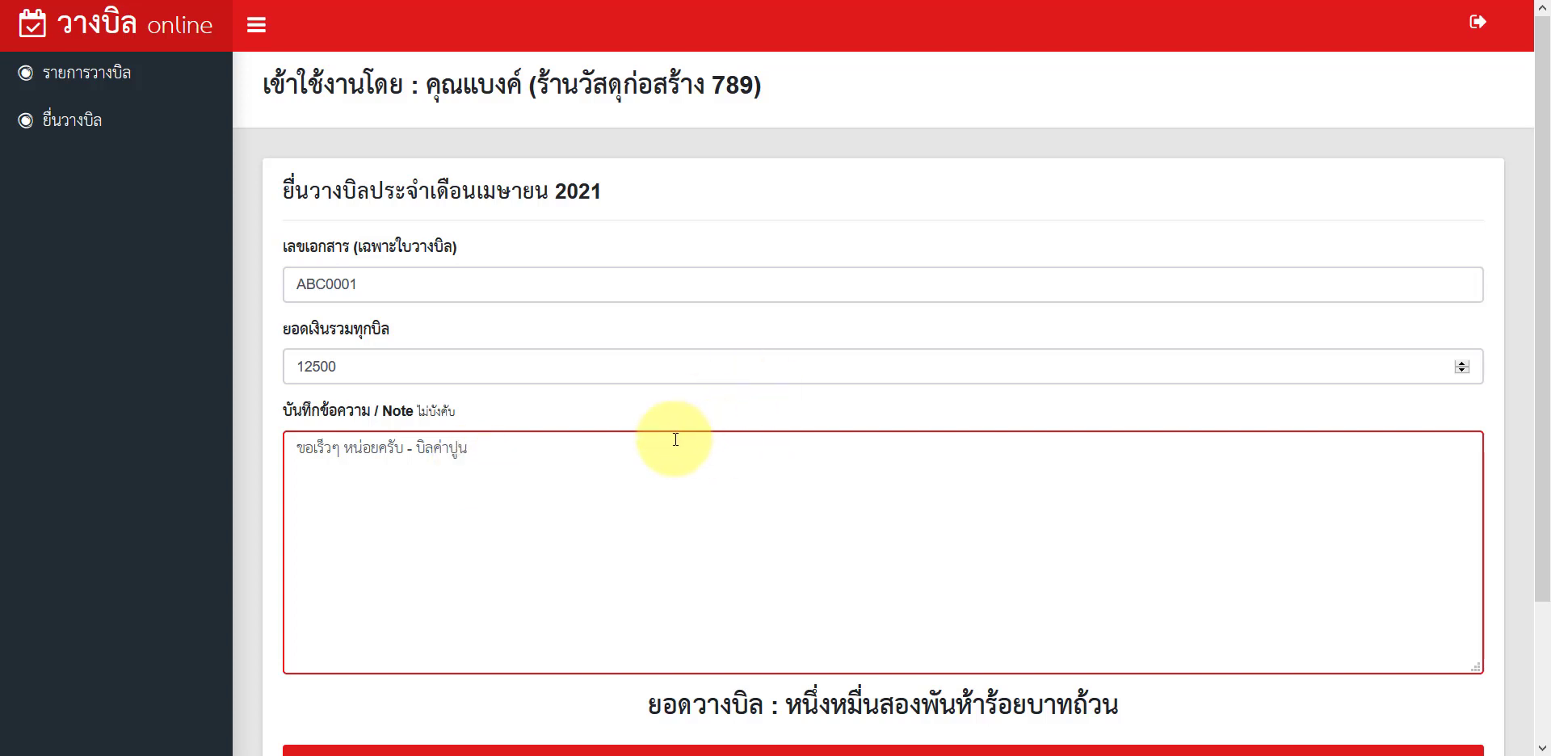
{"action": "scroll", "coordinate": [675, 439], "scroll_direction": "down", "scroll_amount": 2}
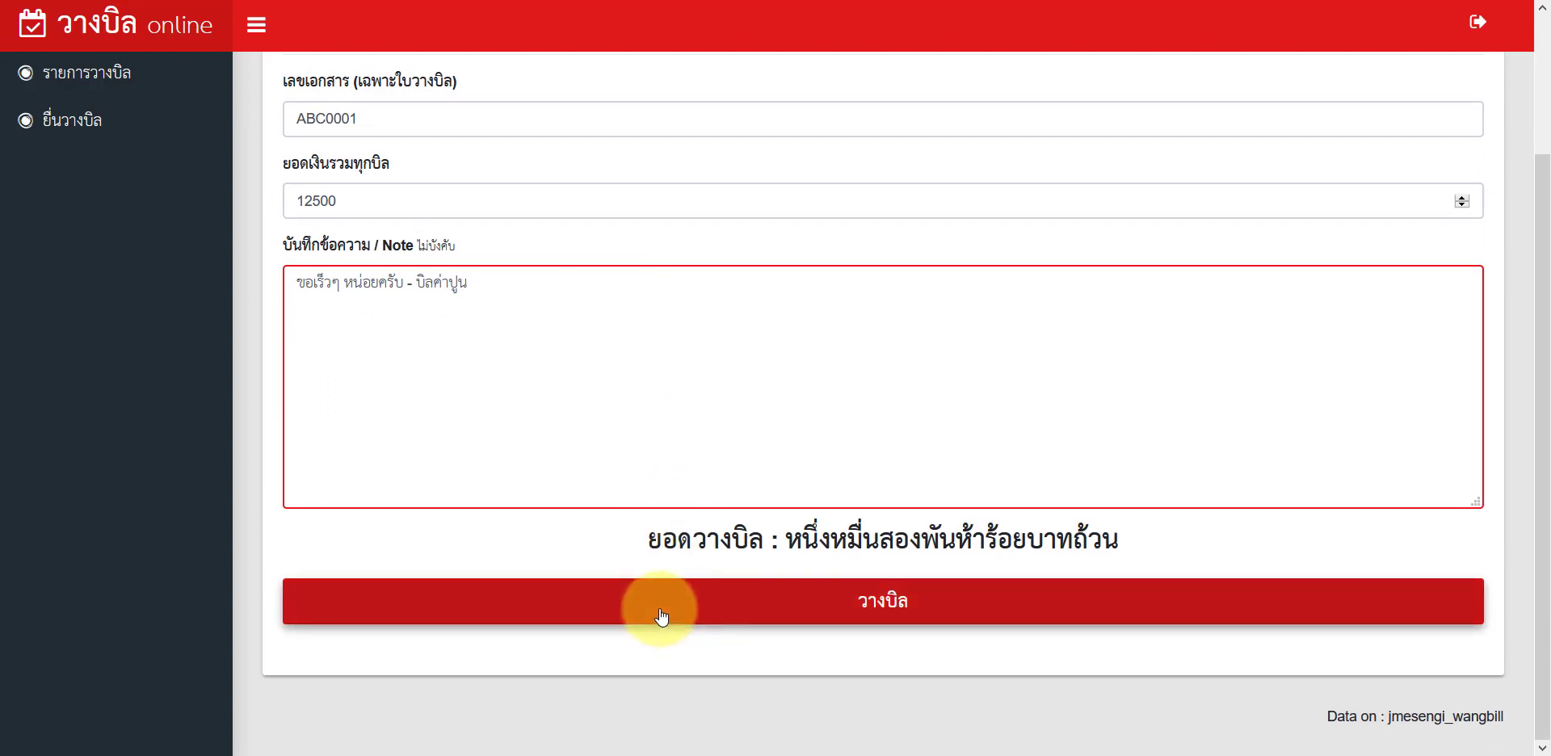
{"action": "scroll", "coordinate": [660, 614], "scroll_direction": "up", "scroll_amount": 2}
{"action": "scroll", "coordinate": [661, 618], "scroll_direction": "down", "scroll_amount": 2}
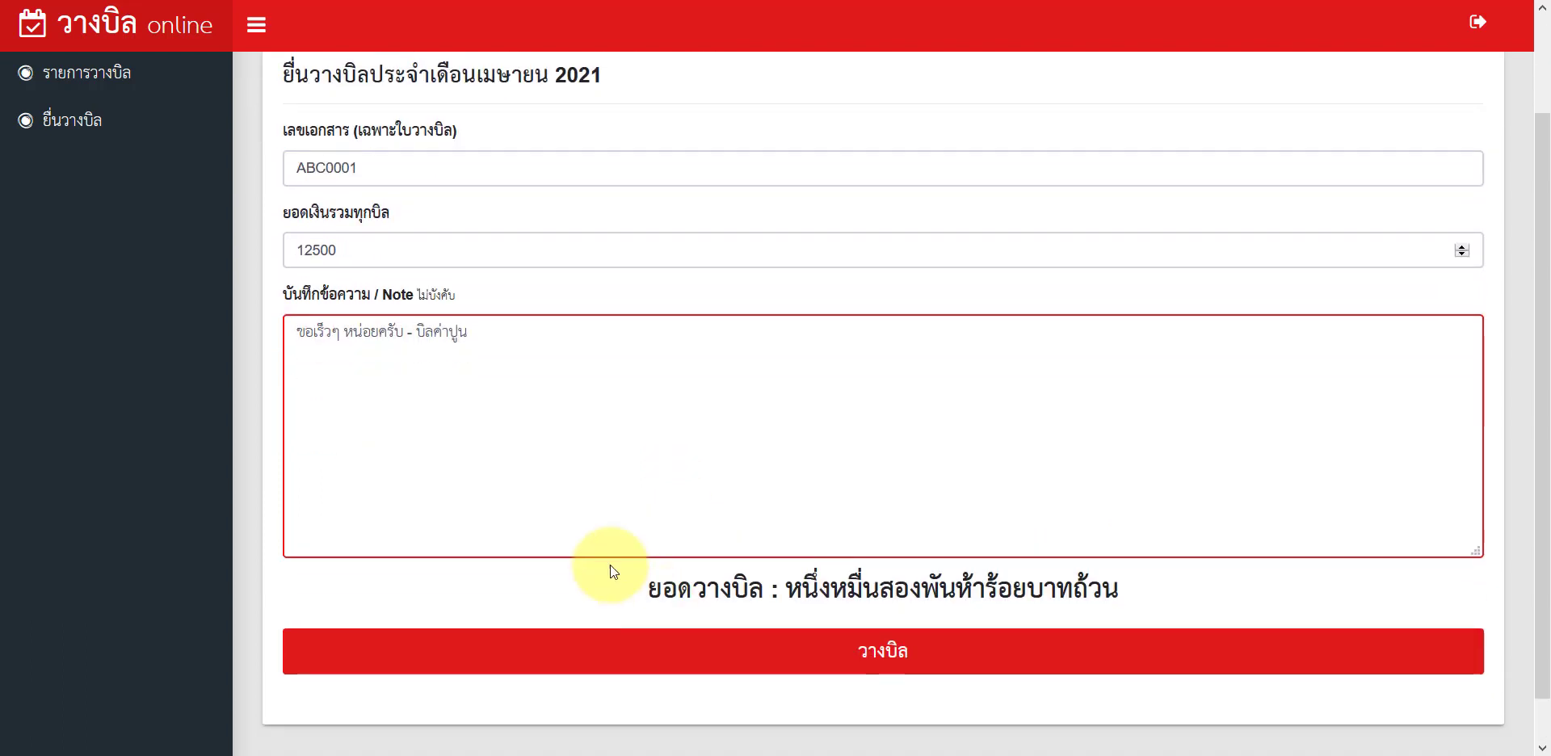
Step: Submit bill ABC0001 as a new bill and browse for a PDF attachment
{"action": "left_click", "coordinate": [646, 652]}
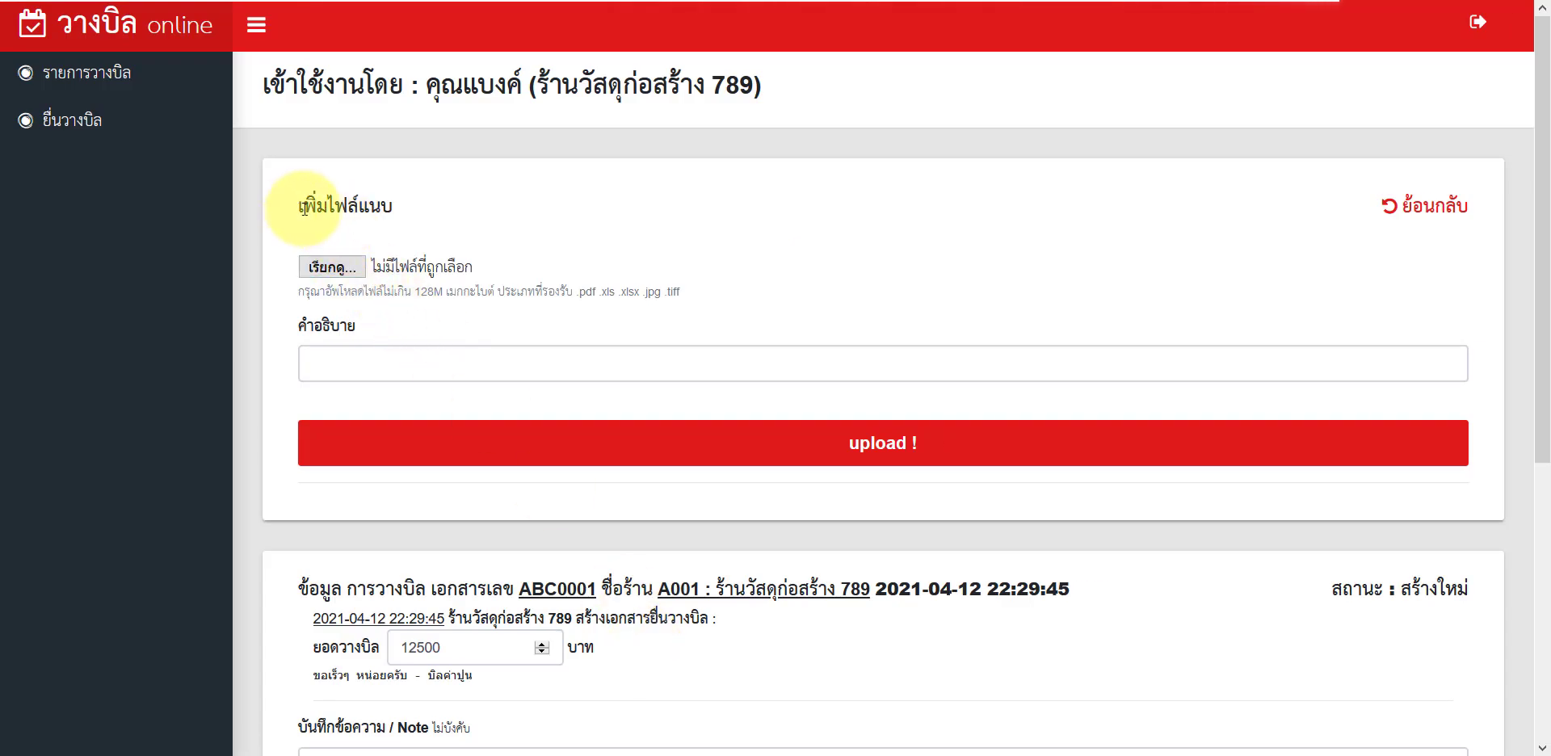
{"action": "left_click_drag", "start_coordinate": [301, 209], "coordinate": [405, 212]}
{"action": "left_click", "coordinate": [405, 209]}
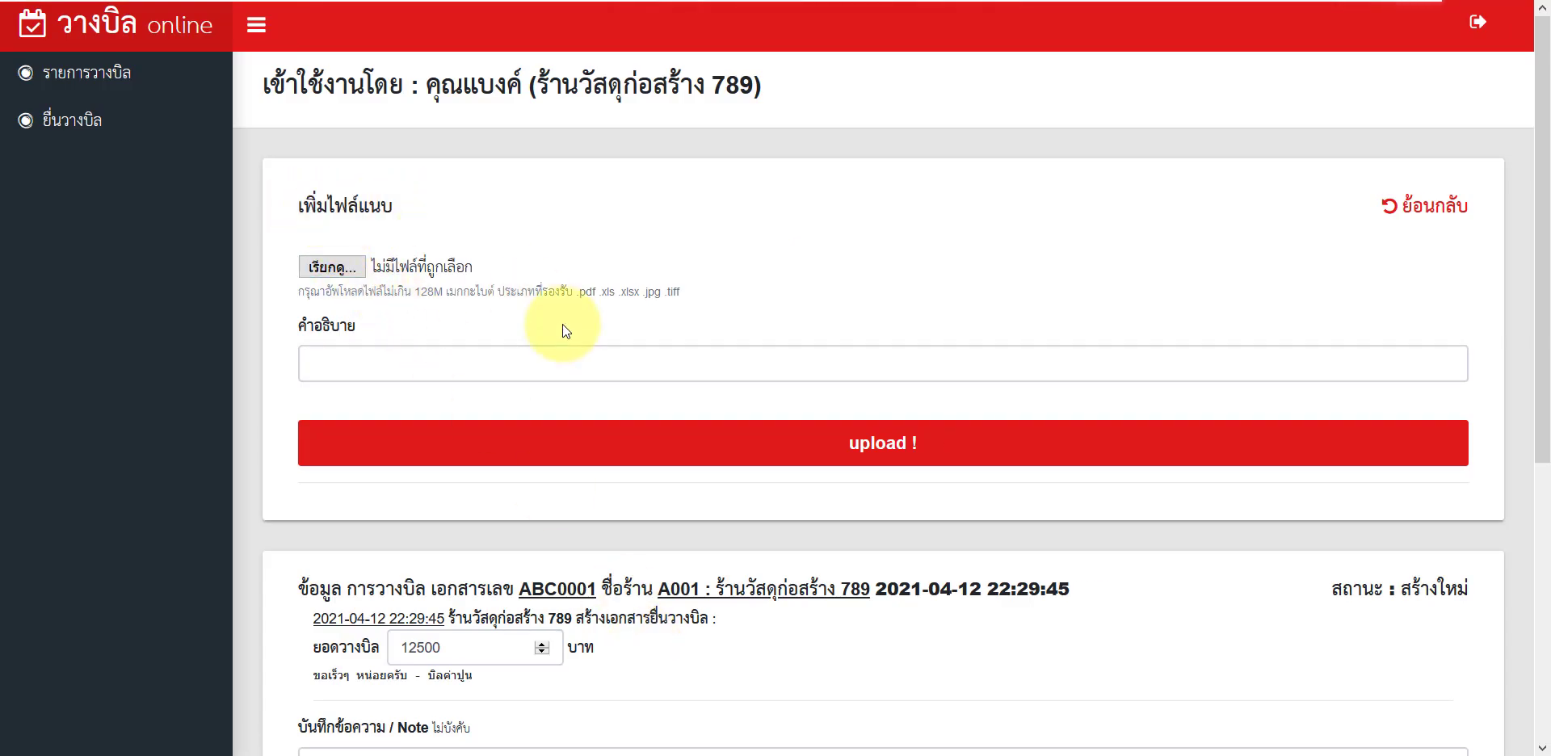
{"action": "scroll", "coordinate": [689, 566], "scroll_direction": "down", "scroll_amount": 3}
{"action": "scroll", "coordinate": [668, 537], "scroll_direction": "up", "scroll_amount": 3}
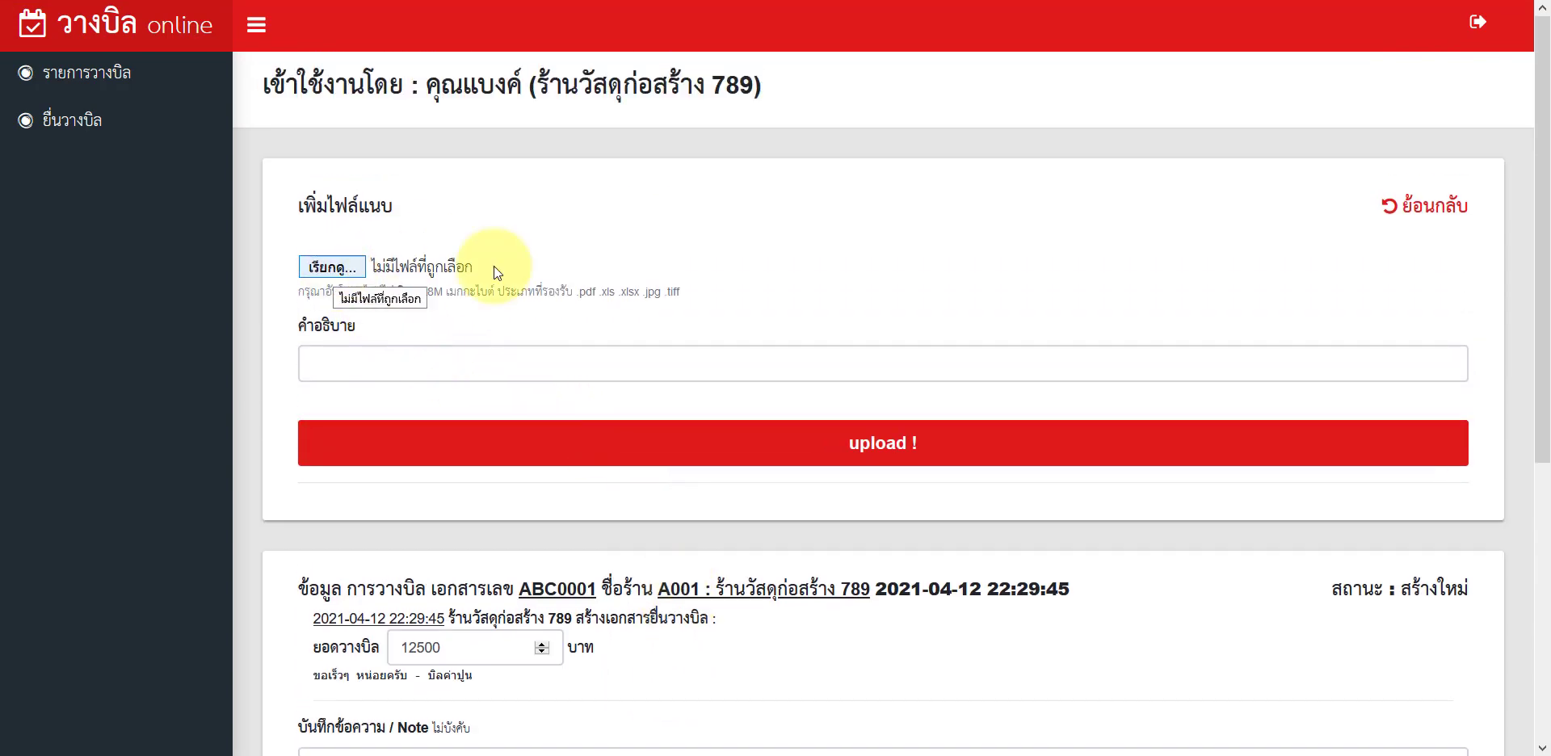
{"action": "left_click_drag", "start_coordinate": [580, 290], "coordinate": [669, 288]}
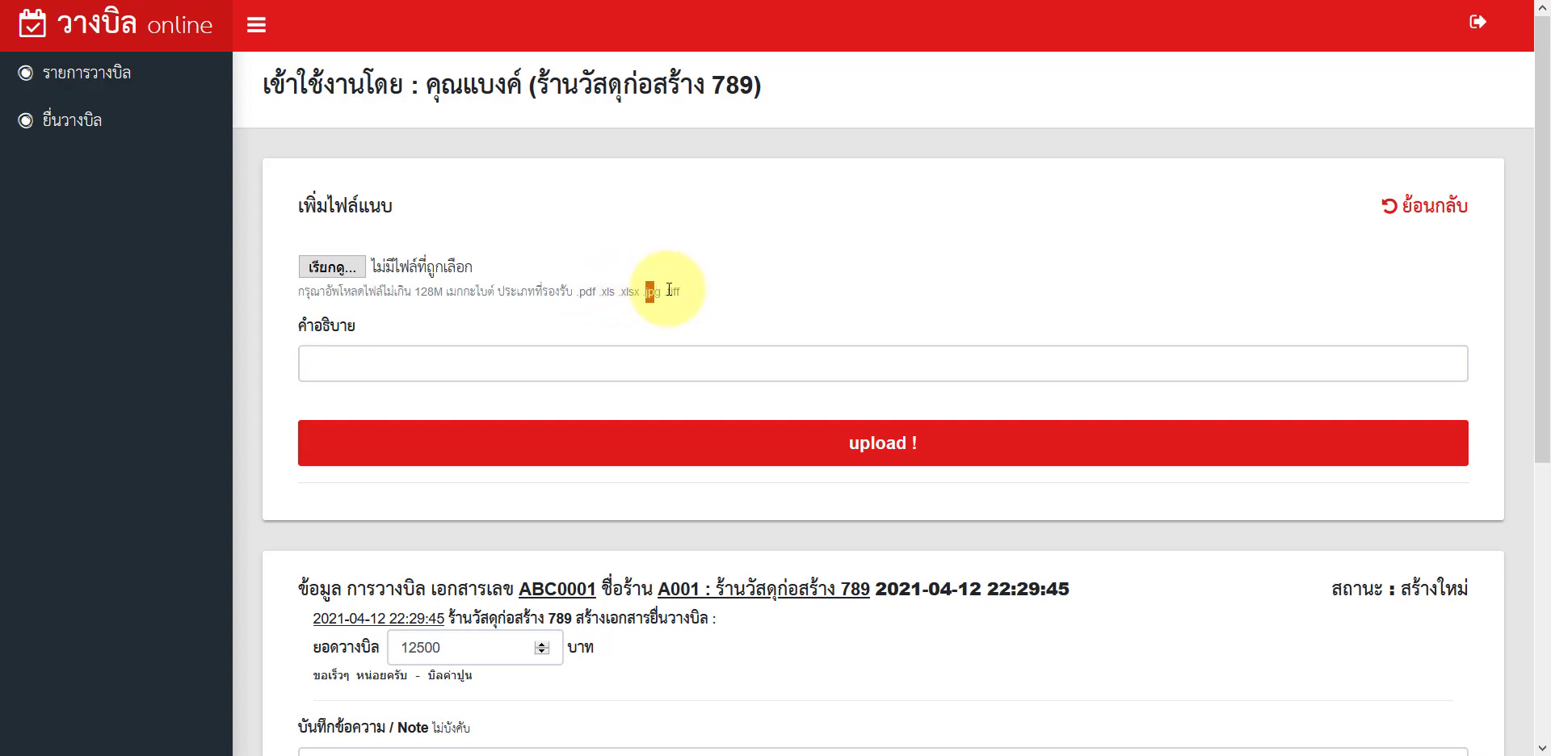
{"action": "left_click", "coordinate": [332, 267]}
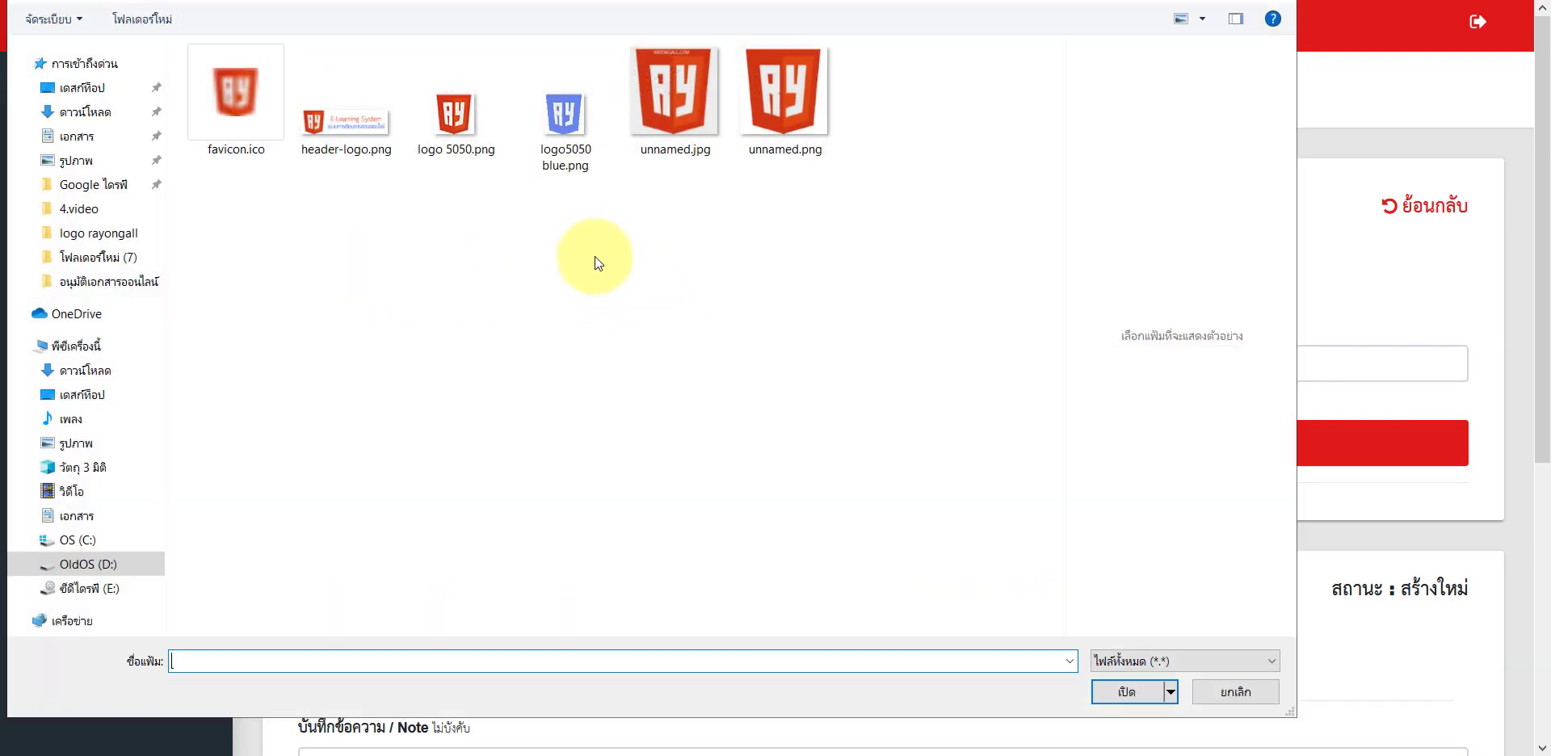
Step: Choose ปรับราคาทำสื่อครับ.pdf from the Desktop as the bill's attachment
{"action": "left_click", "coordinate": [79, 98]}
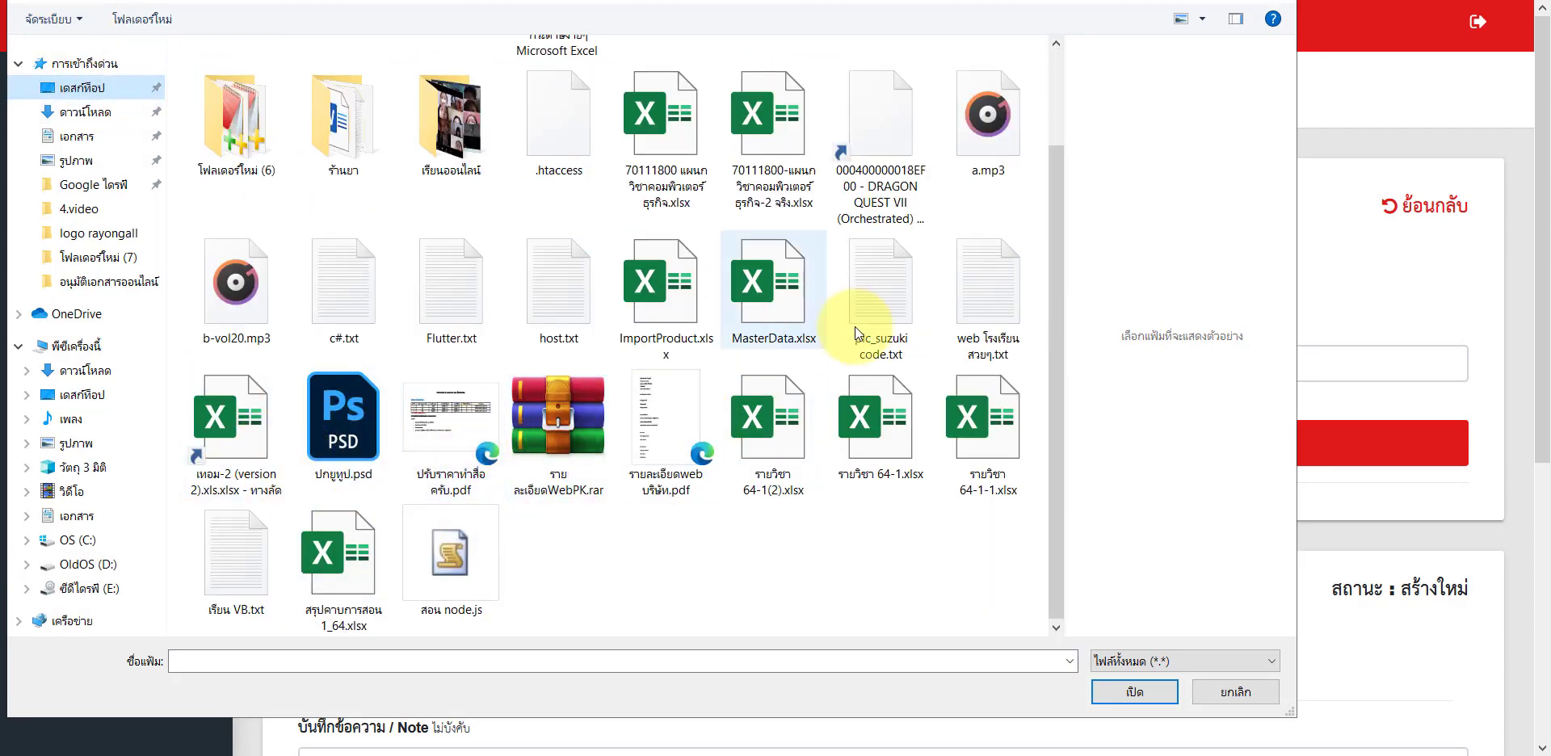
{"action": "left_click", "coordinate": [458, 396]}
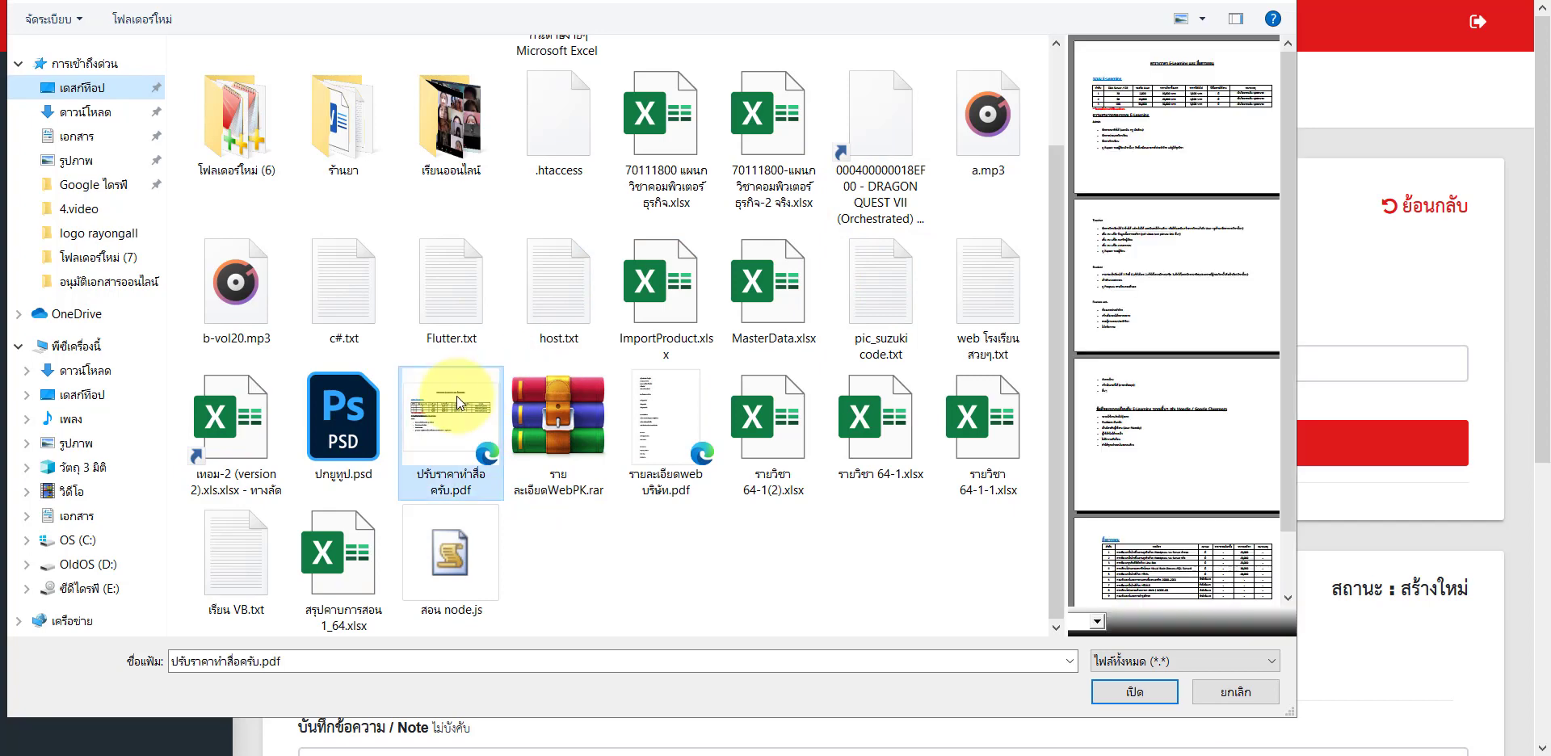
{"action": "double_click", "coordinate": [457, 396]}
{"action": "left_click", "coordinate": [444, 356]}
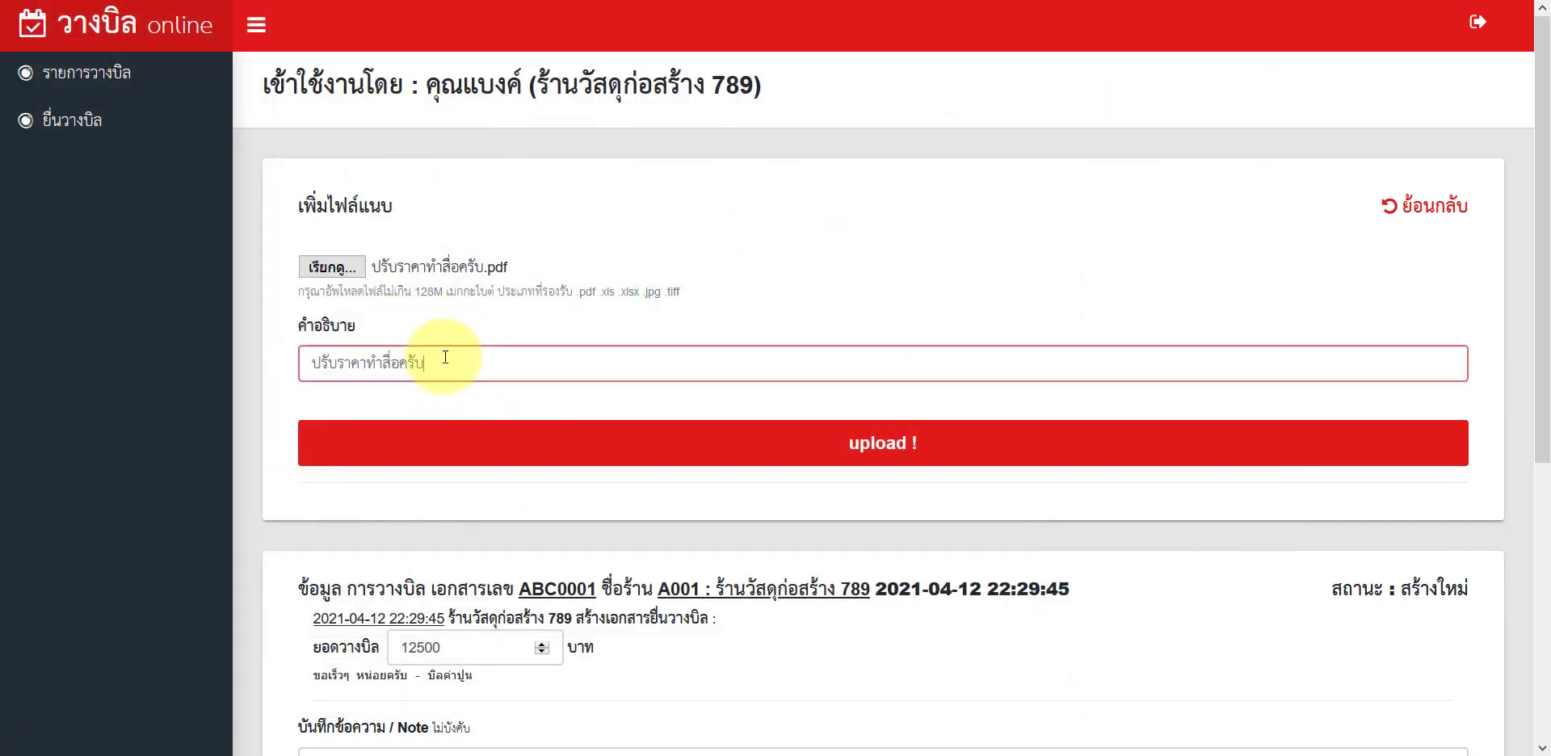
Step: Describe the attachment as 'บิลที่ 1' and upload it
{"action": "left_click_drag", "start_coordinate": [443, 355], "coordinate": [270, 367]}
{"action": "key", "text": "BackSpace"}
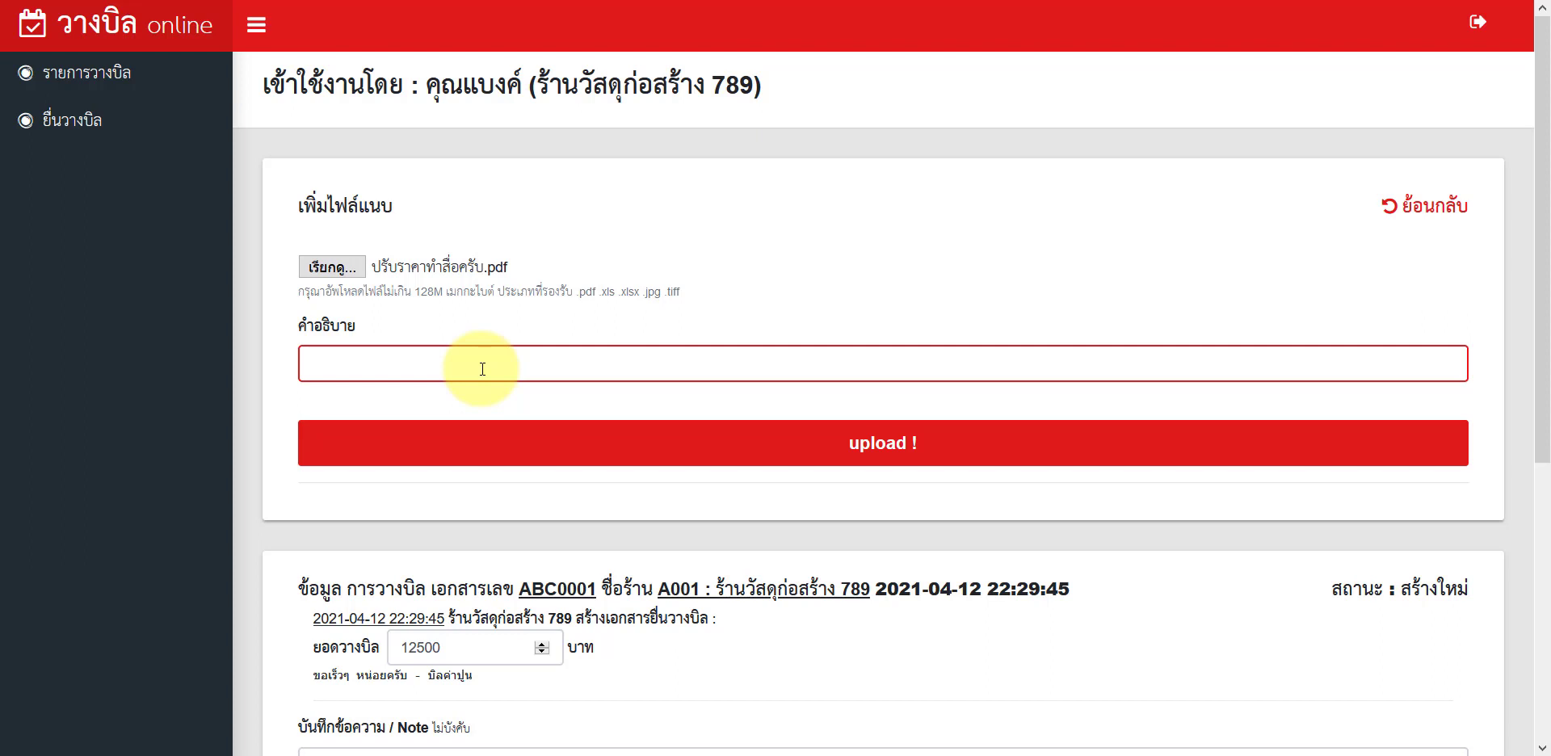
{"action": "type", "text": "ด"}
{"action": "key", "text": "BackSpace"}
{"action": "type", "text": "บิลที่ 1"}
{"action": "left_click", "coordinate": [480, 433]}
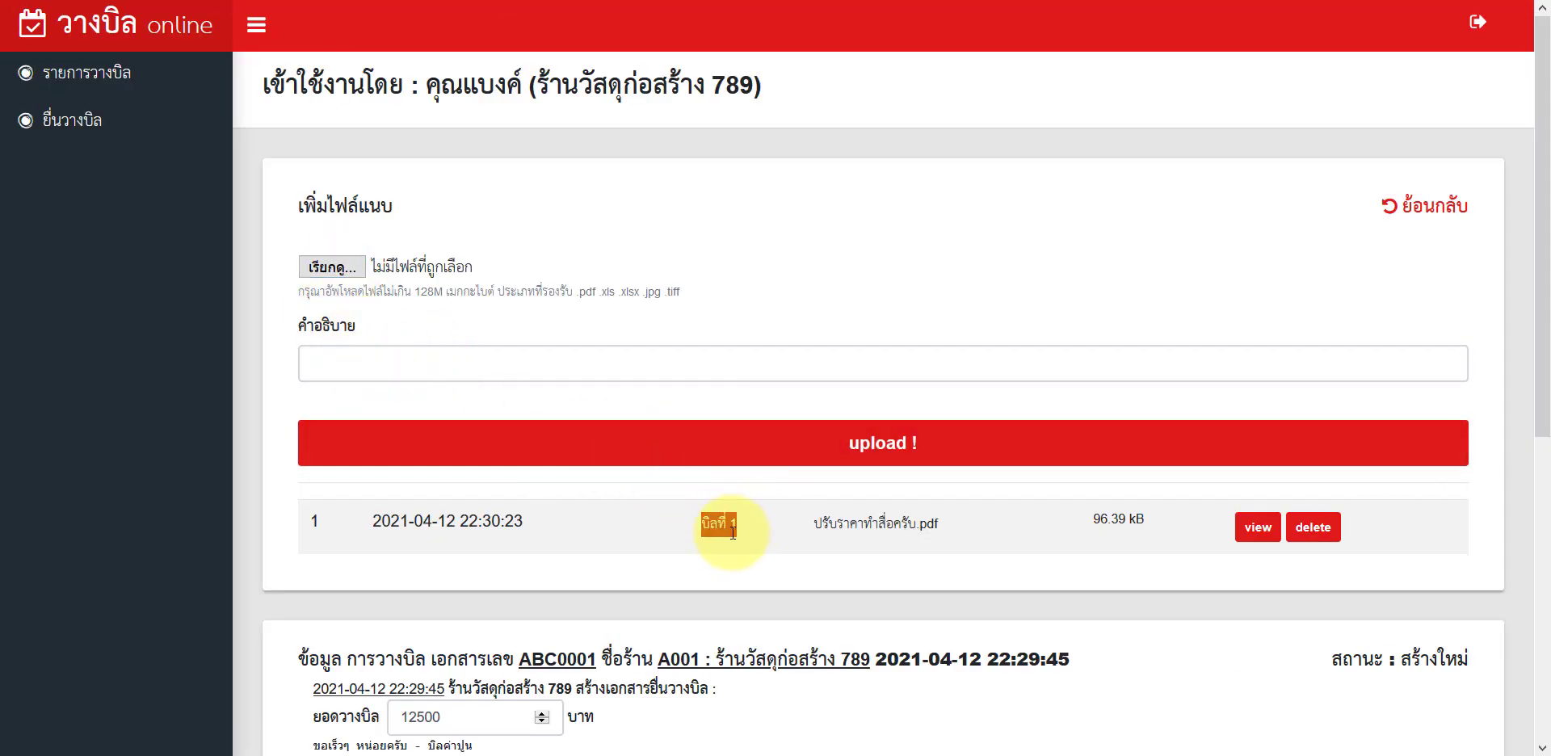
Step: Preview the uploaded PDF and close the viewer
{"action": "left_click", "coordinate": [1258, 527]}
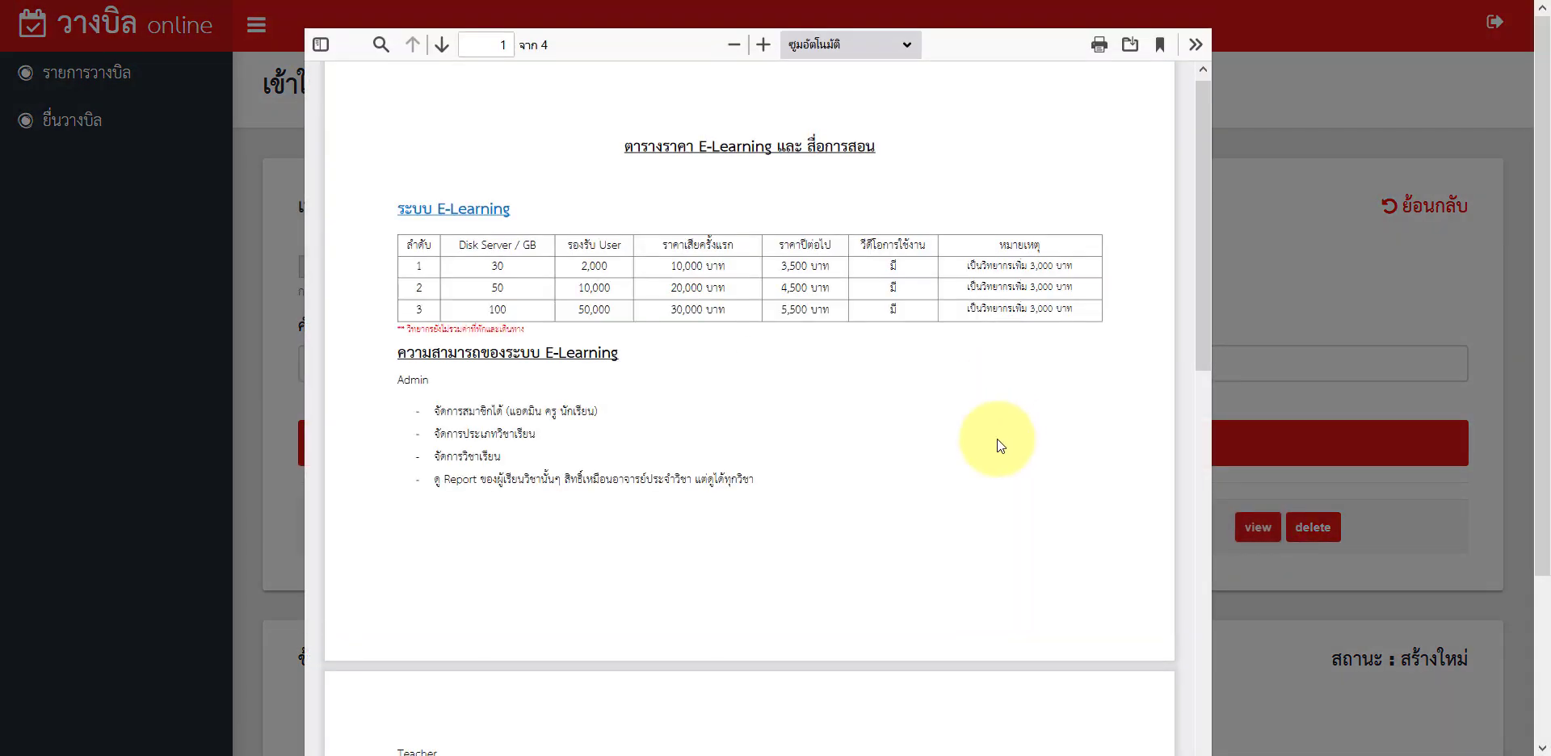
{"action": "scroll", "coordinate": [997, 438], "scroll_direction": "down", "scroll_amount": 20}
{"action": "scroll", "coordinate": [997, 439], "scroll_direction": "up", "scroll_amount": 10}
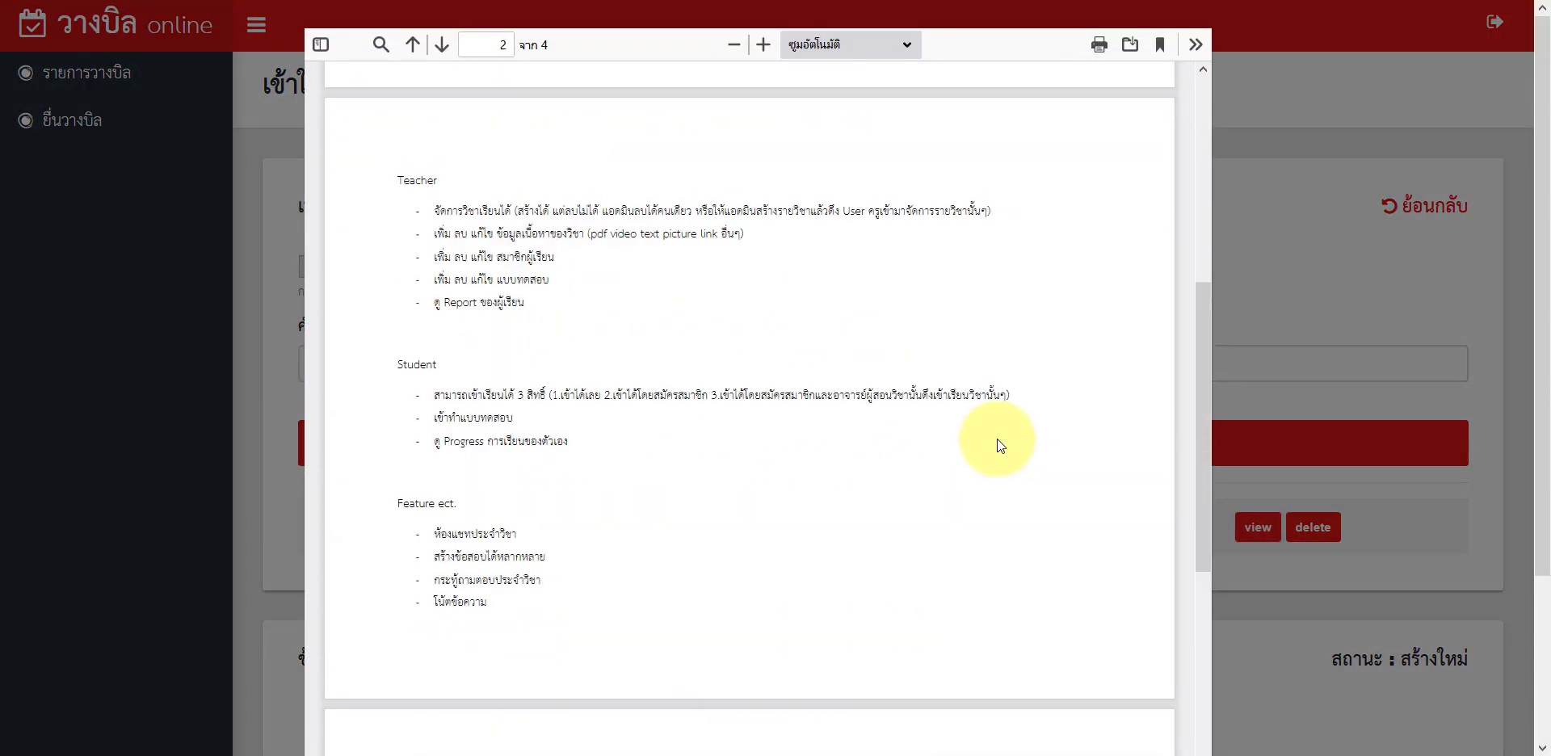
{"action": "scroll", "coordinate": [997, 439], "scroll_direction": "down", "scroll_amount": 8}
{"action": "scroll", "coordinate": [997, 438], "scroll_direction": "down", "scroll_amount": 4}
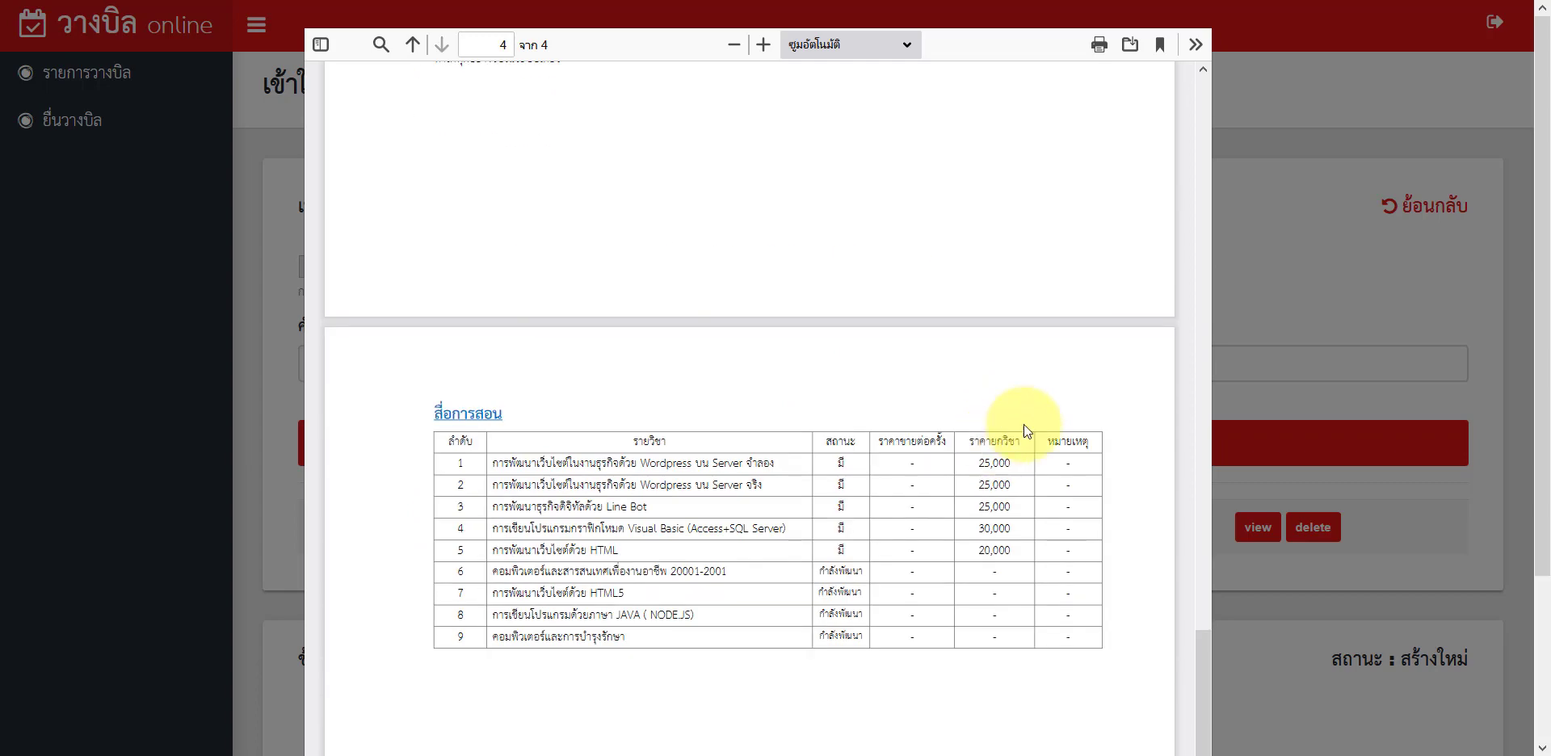
{"action": "left_click", "coordinate": [1292, 313]}
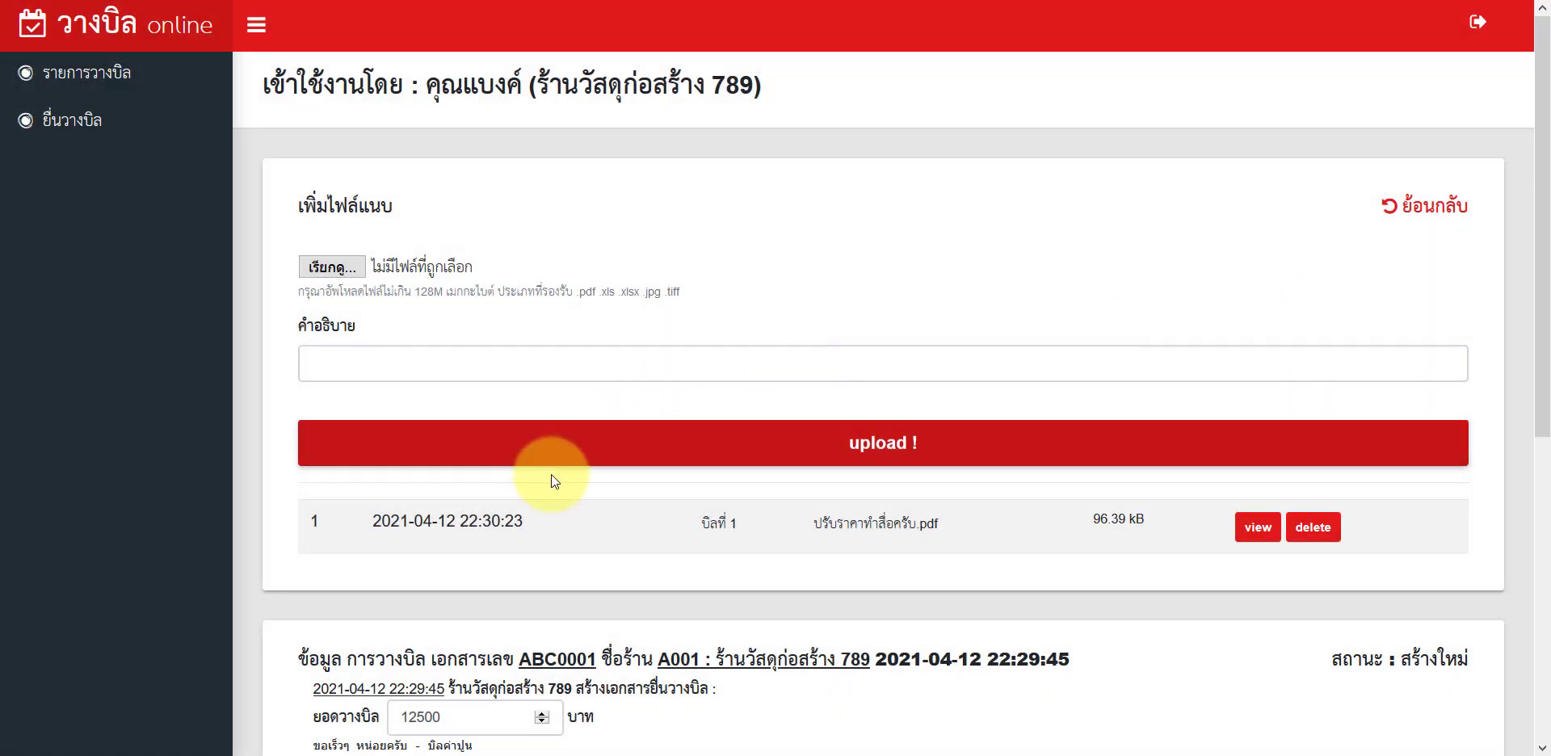
Step: Review the bill's 12500 amount and the earlier bill remark
{"action": "scroll", "coordinate": [690, 530], "scroll_direction": "down", "scroll_amount": 4}
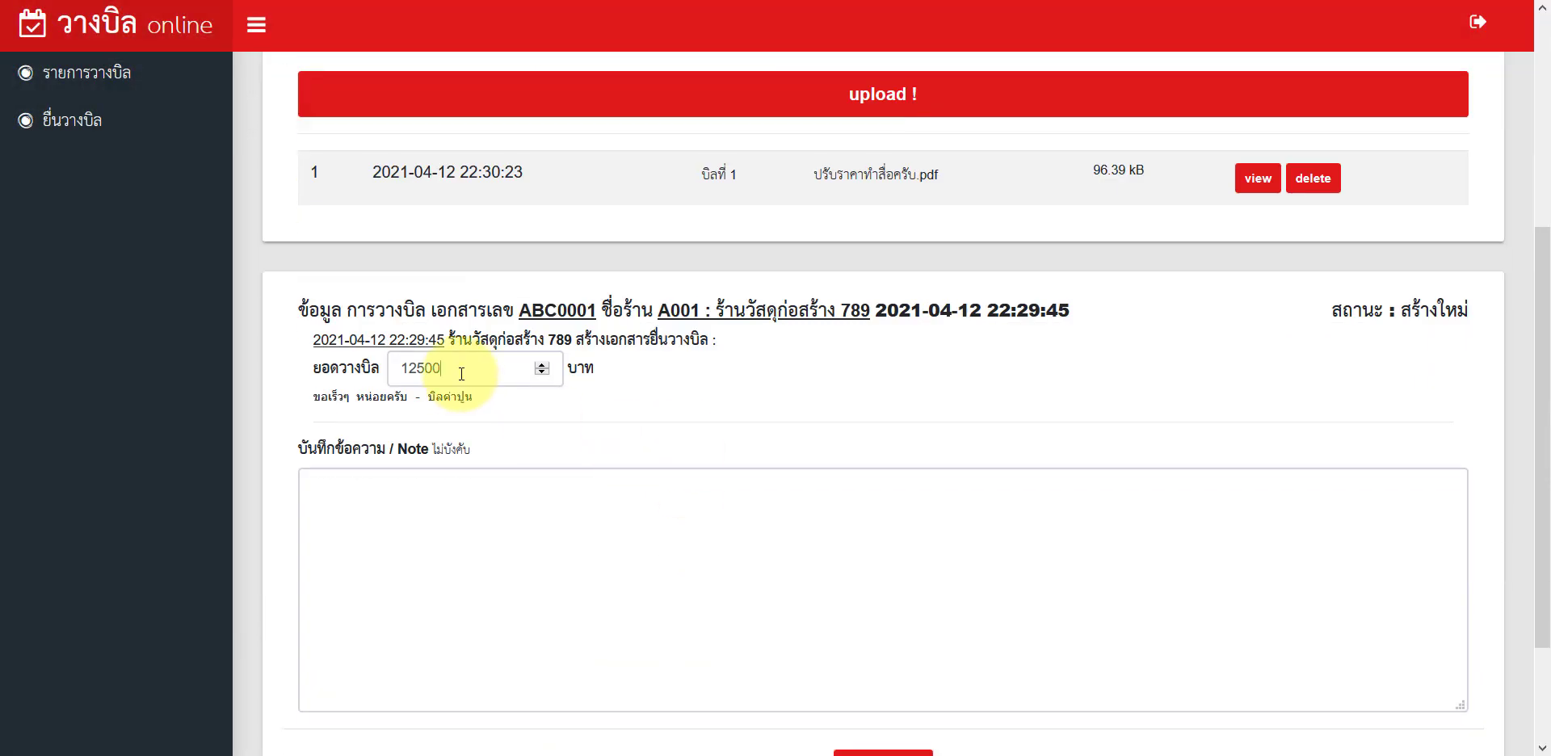
{"action": "left_click", "coordinate": [440, 368]}
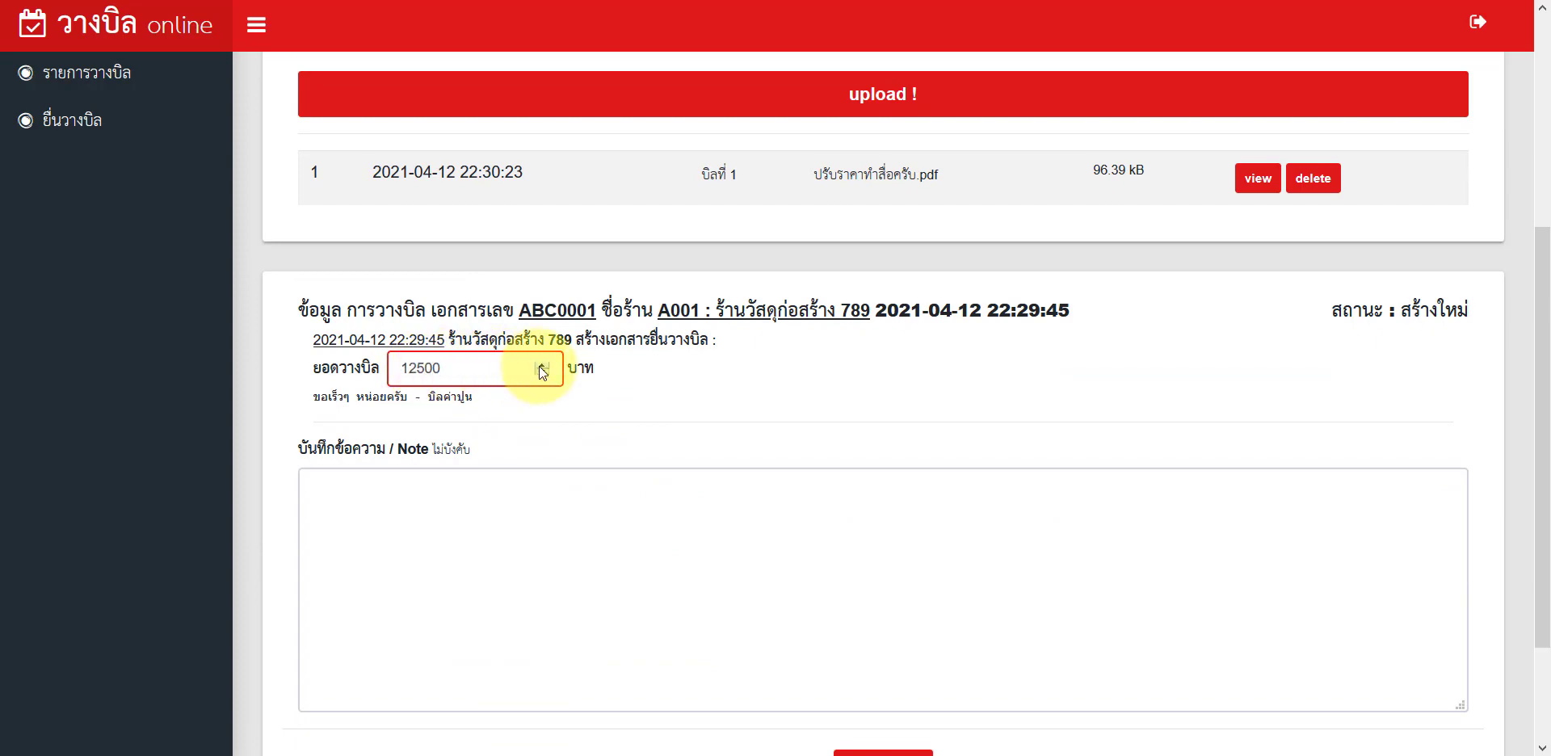
{"action": "double_click", "coordinate": [436, 368]}
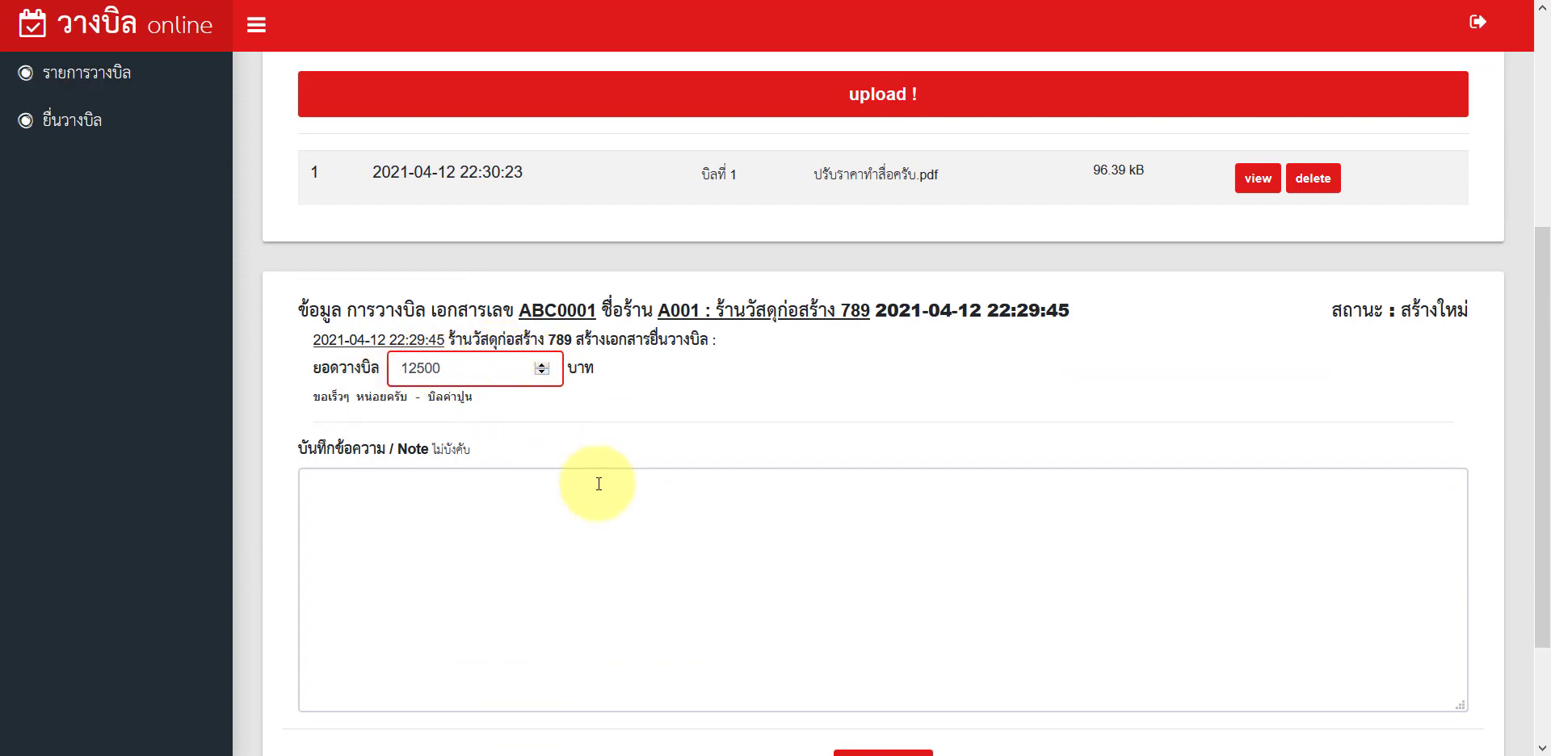
{"action": "left_click", "coordinate": [676, 477]}
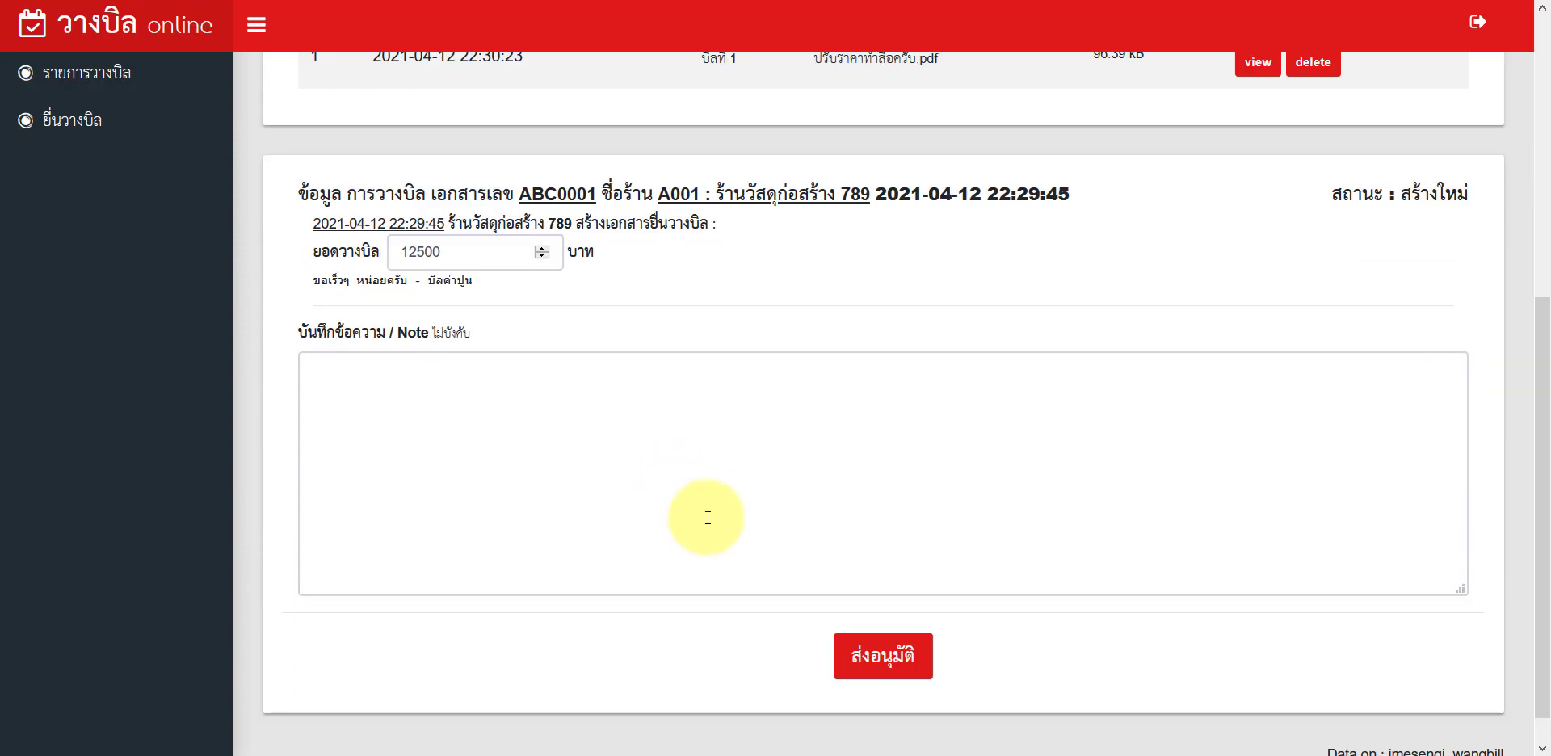
{"action": "left_click", "coordinate": [804, 559]}
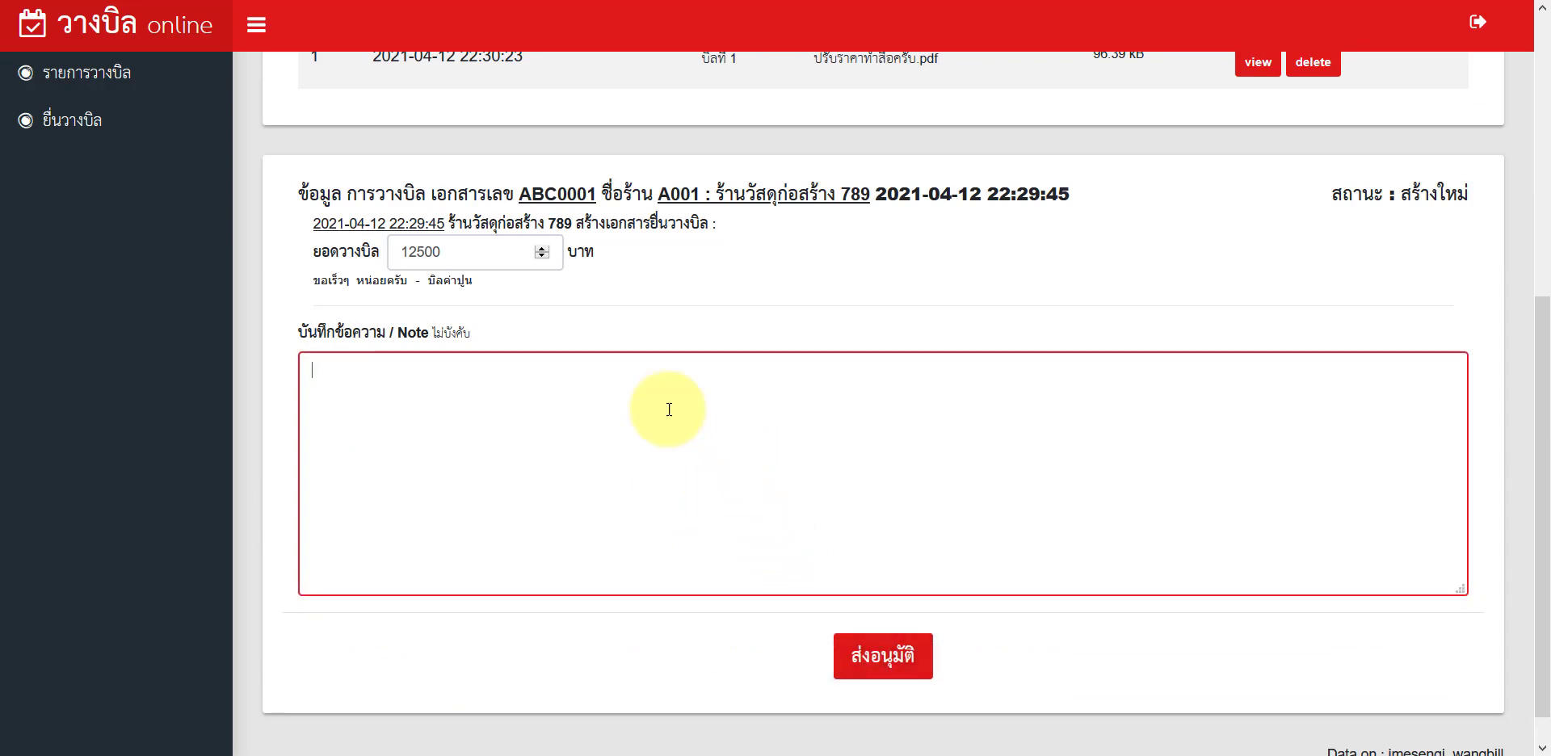
{"action": "left_click_drag", "start_coordinate": [309, 285], "coordinate": [486, 288]}
{"action": "left_click", "coordinate": [467, 293]}
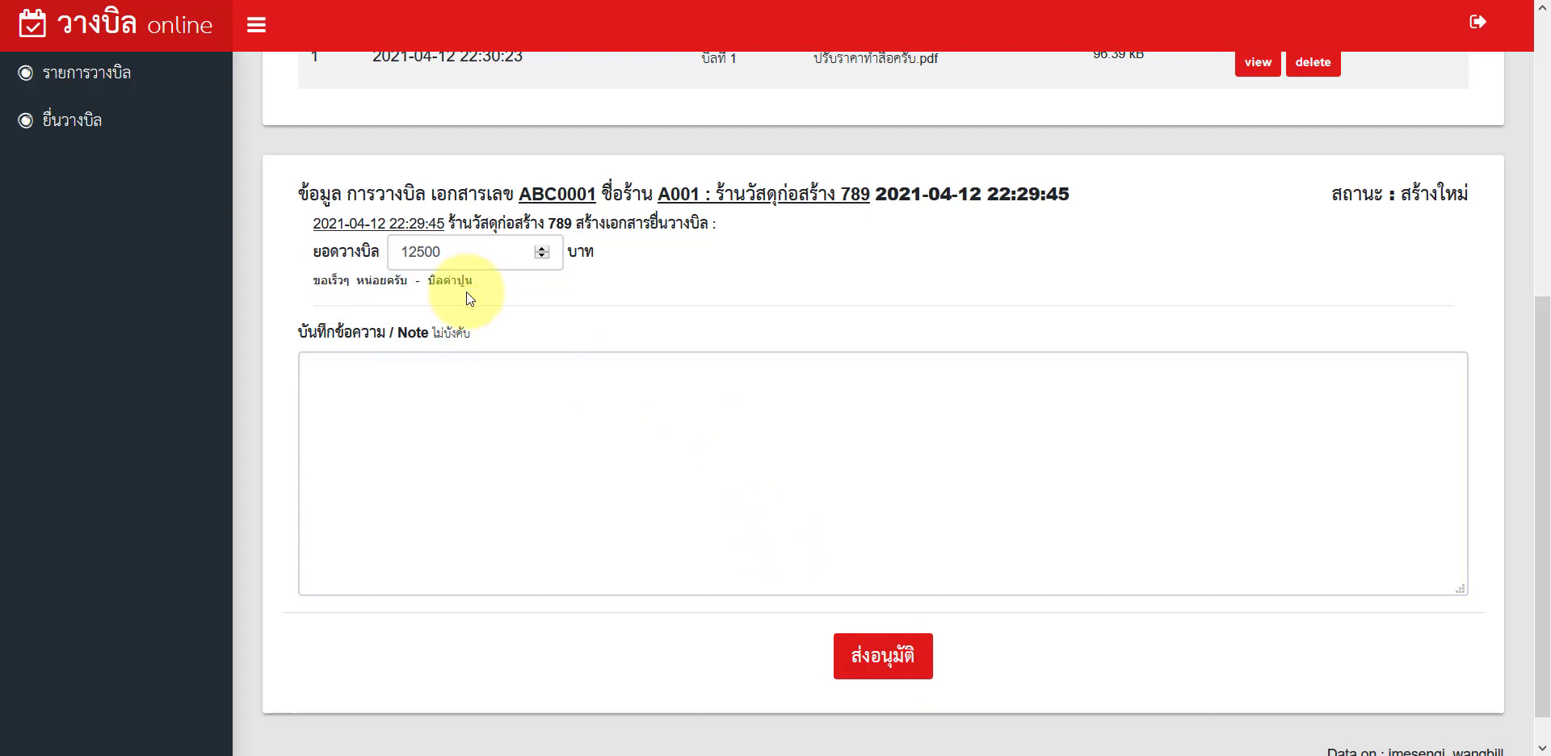
Step: Enter the note 'ลองพิจารณาดูครับ เอกสาร ครบไหม' and send the bill for approval
{"action": "left_click", "coordinate": [441, 419]}
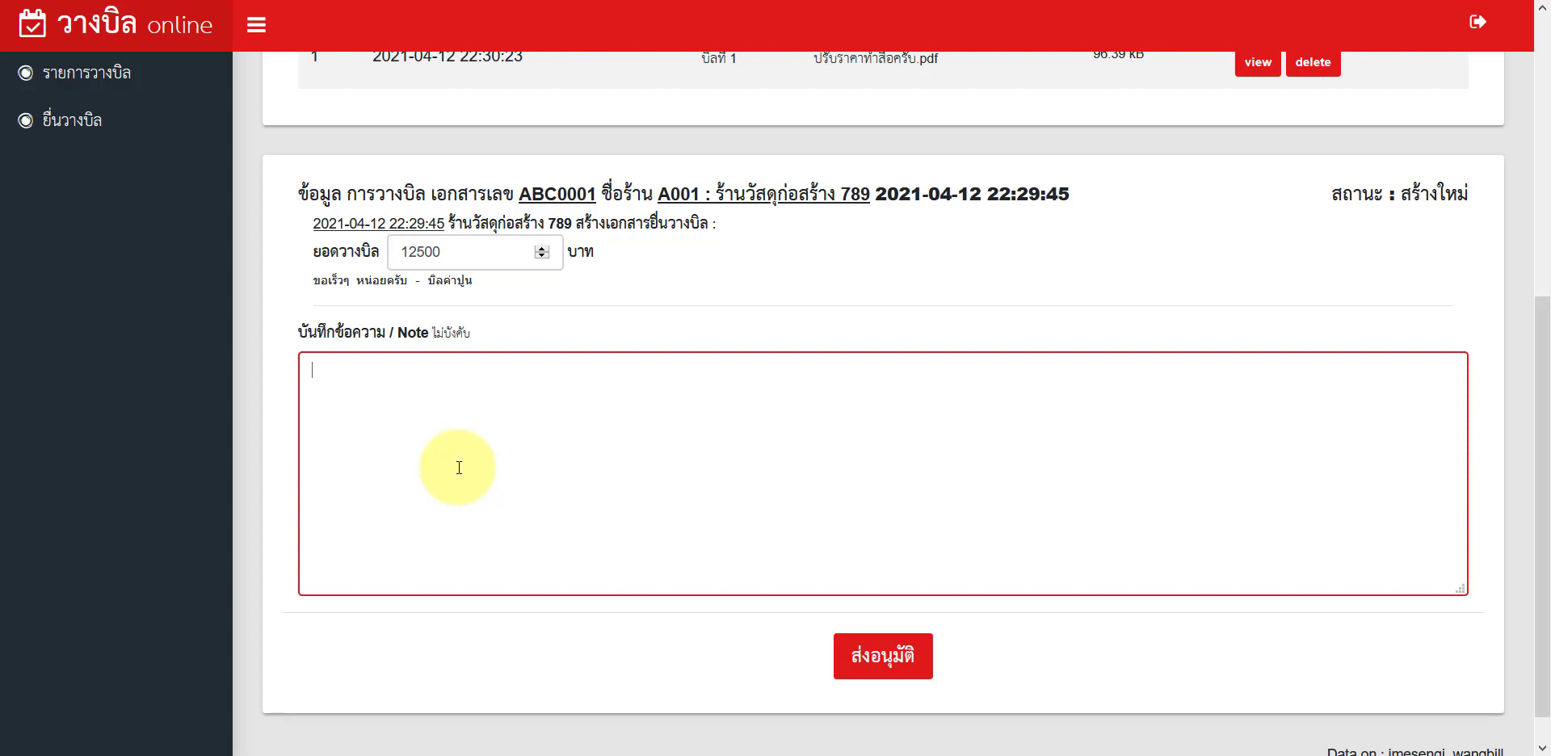
{"action": "type", "text": "ขอ"}
{"action": "key", "text": "BackSpace"}
{"action": "key", "text": "BackSpace"}
{"action": "type", "text": "ลองพิจารณาดูครับ เอกสาร ครบไหม"}
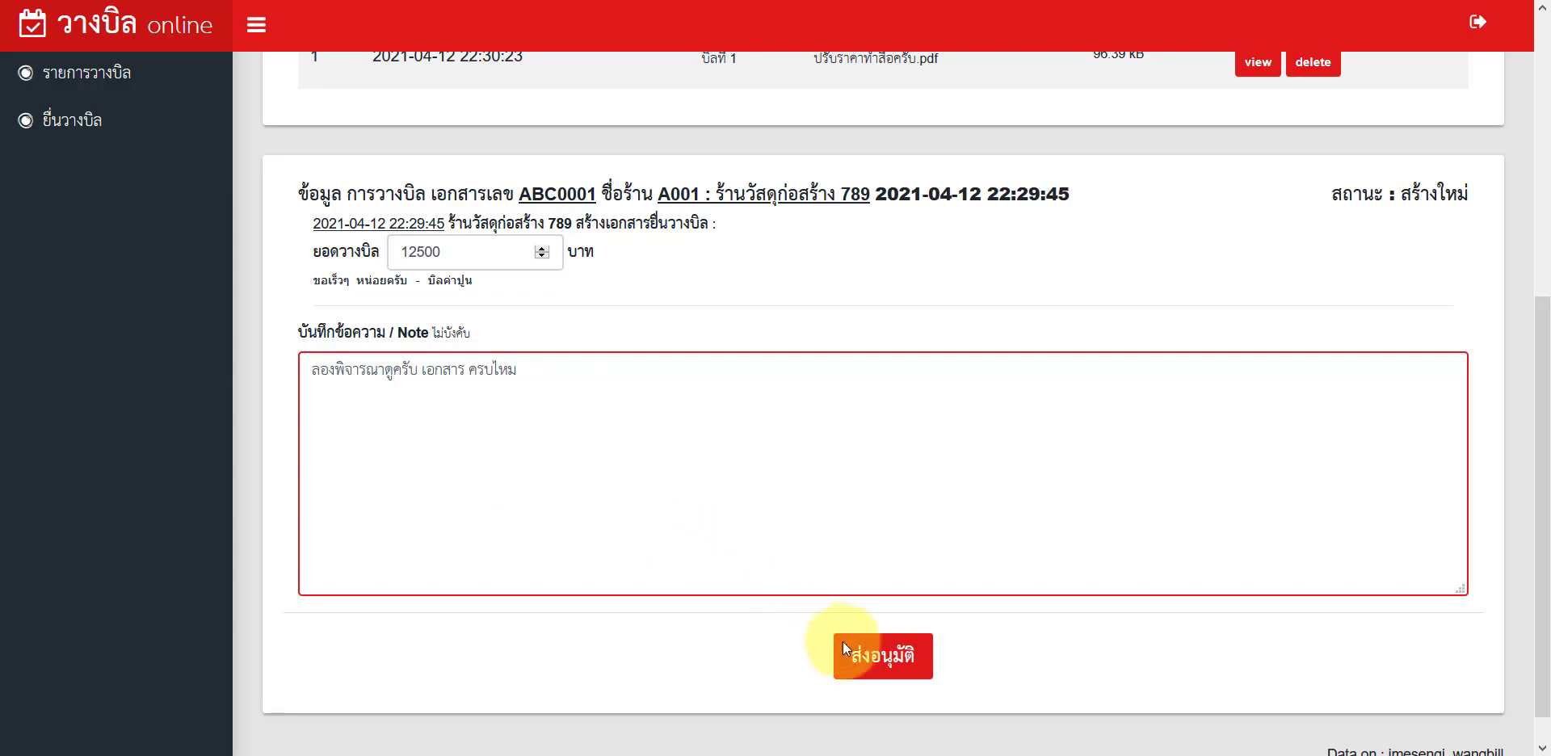
{"action": "left_click", "coordinate": [854, 653]}
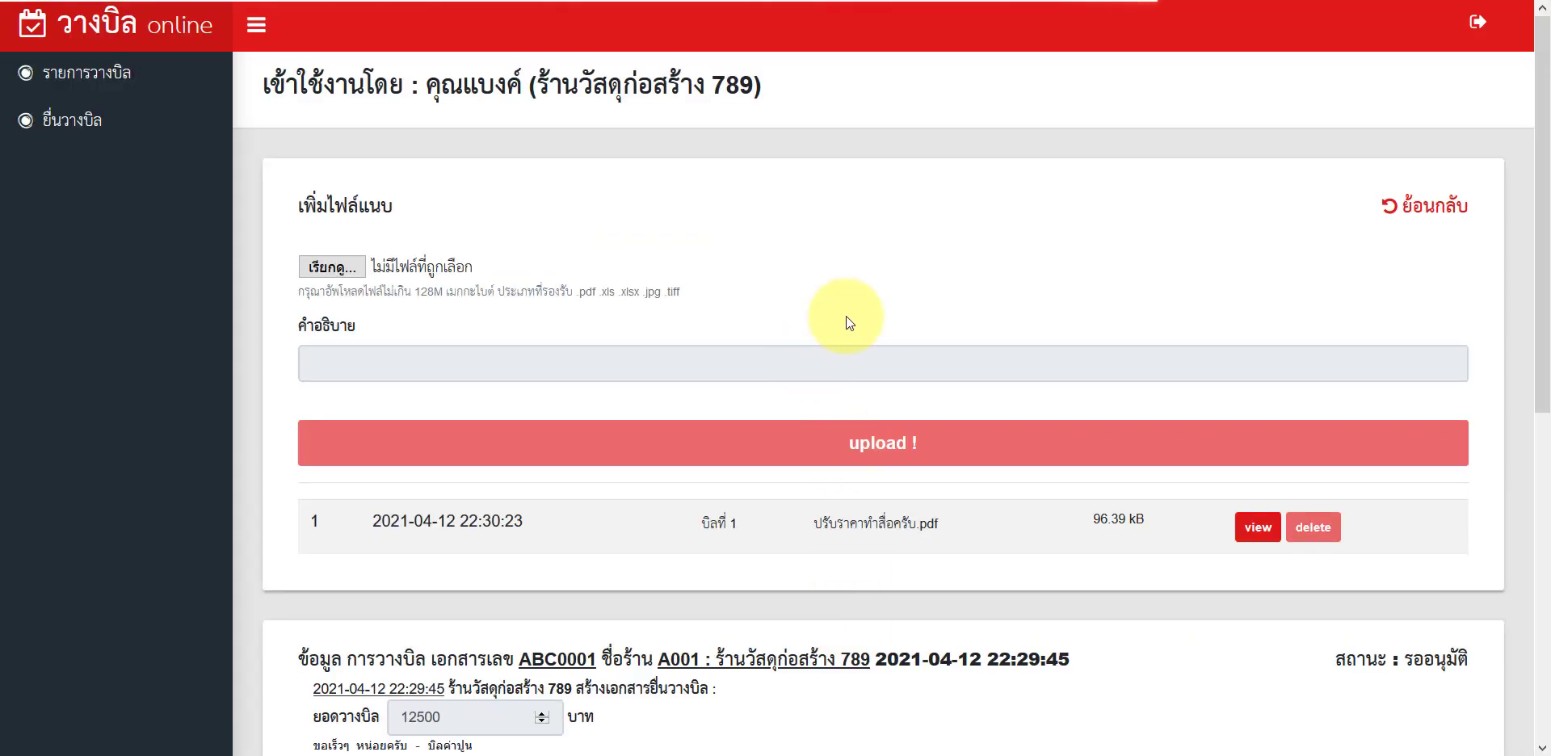
{"action": "scroll", "coordinate": [824, 330], "scroll_direction": "down", "scroll_amount": 8}
{"action": "scroll", "coordinate": [974, 472], "scroll_direction": "up", "scroll_amount": 3}
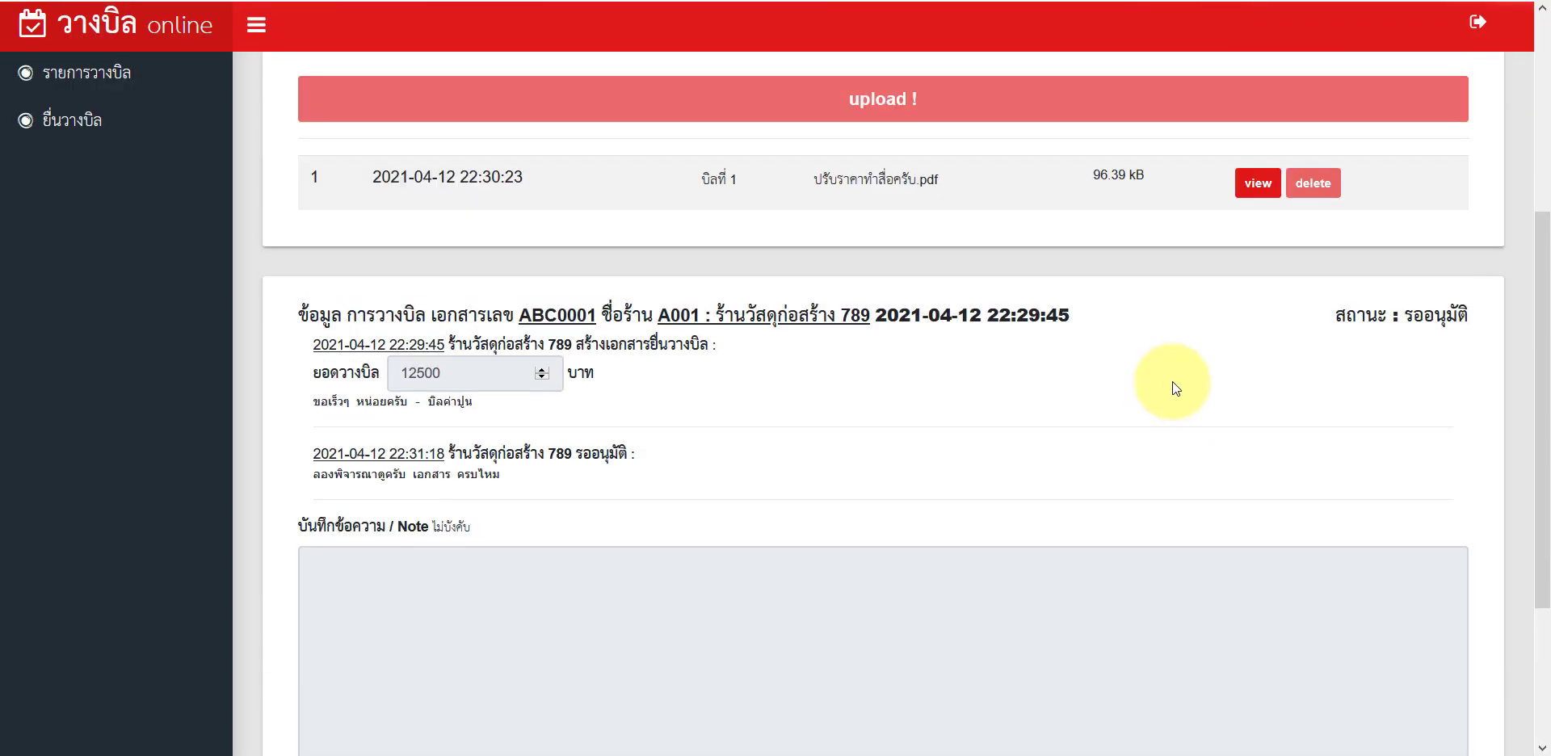
{"action": "scroll", "coordinate": [1354, 388], "scroll_direction": "up", "scroll_amount": 3}
{"action": "scroll", "coordinate": [727, 336], "scroll_direction": "up", "scroll_amount": 2}
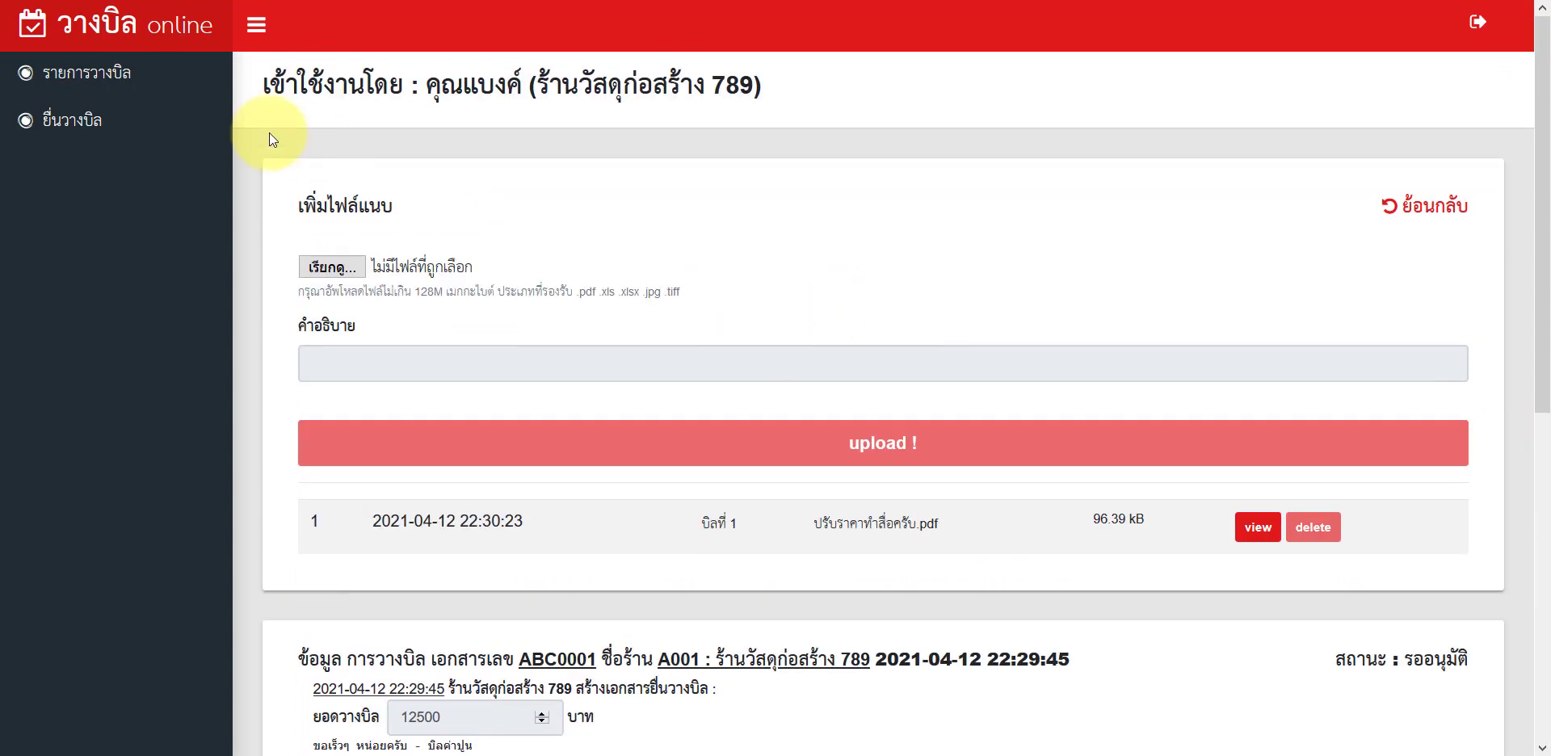
Step: Check the vendor's 2021 bill list showing ABC0001 at 12,500.00 awaiting approval
{"action": "left_click", "coordinate": [81, 72]}
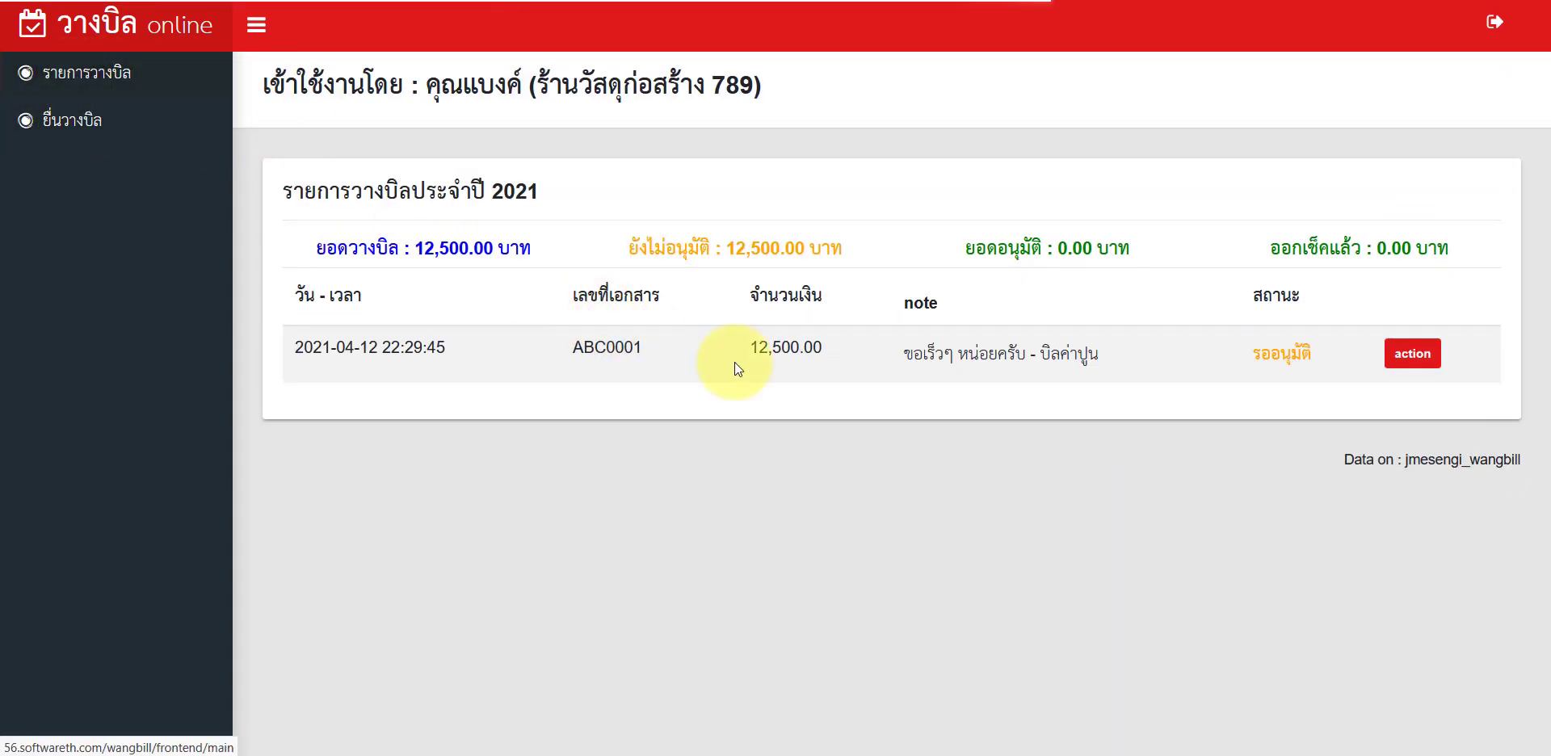
{"action": "left_click_drag", "start_coordinate": [1248, 355], "coordinate": [1309, 360]}
{"action": "left_click", "coordinate": [907, 314]}
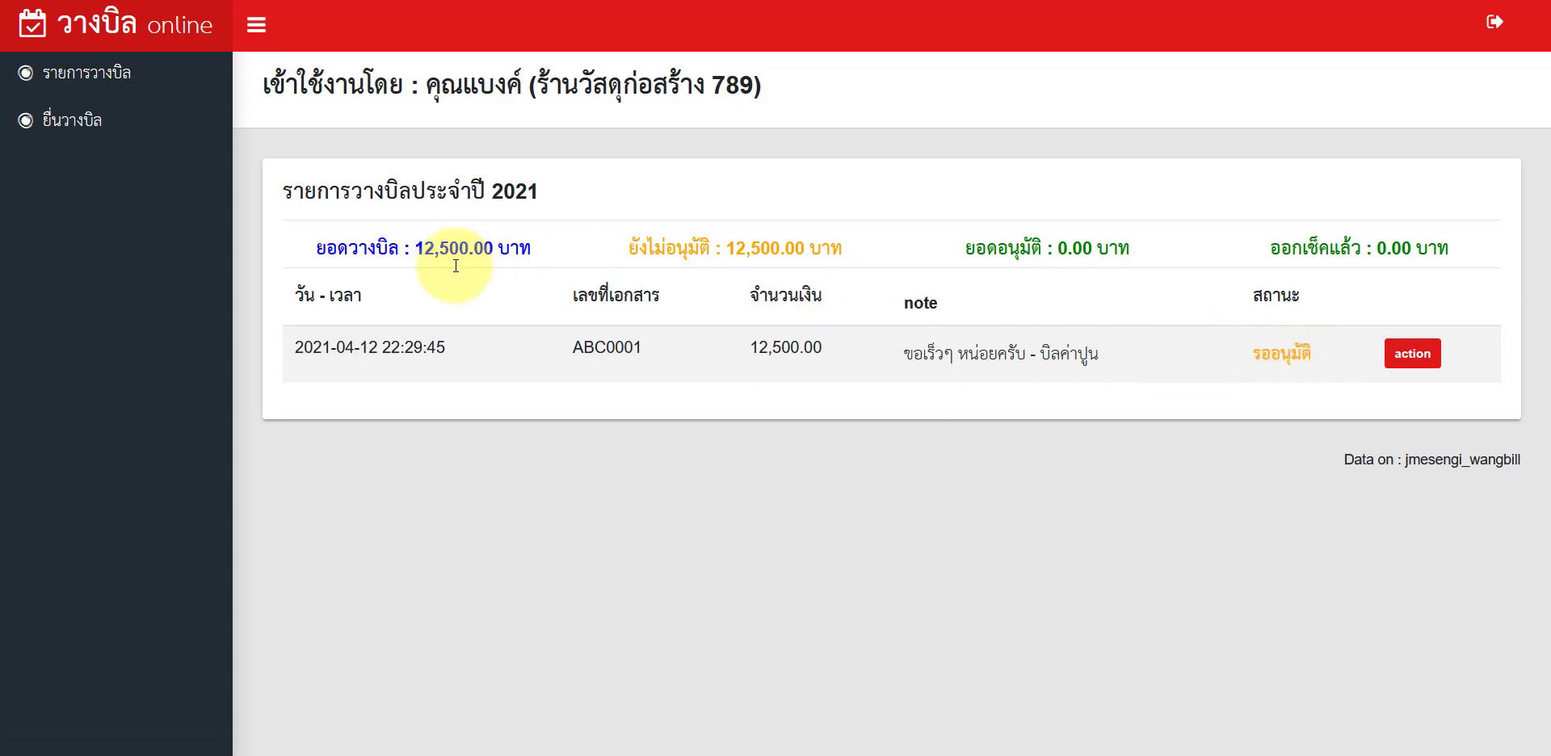
{"action": "left_click_drag", "start_coordinate": [410, 250], "coordinate": [494, 252]}
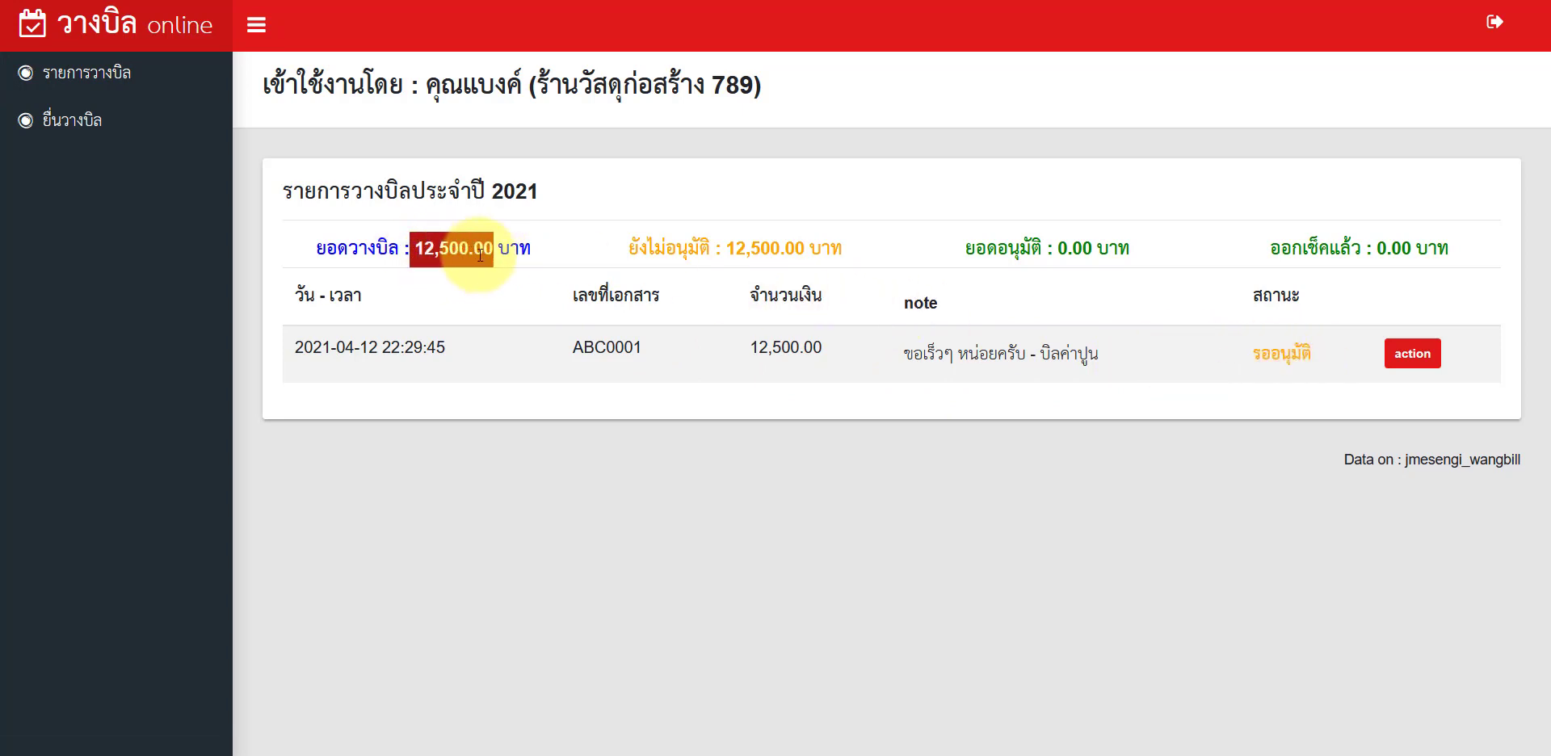
{"action": "left_click", "coordinate": [571, 257]}
{"action": "left_click_drag", "start_coordinate": [696, 251], "coordinate": [748, 260]}
{"action": "left_click_drag", "start_coordinate": [405, 250], "coordinate": [453, 249]}
{"action": "left_click_drag", "start_coordinate": [710, 250], "coordinate": [744, 243]}
{"action": "left_click", "coordinate": [1275, 353]}
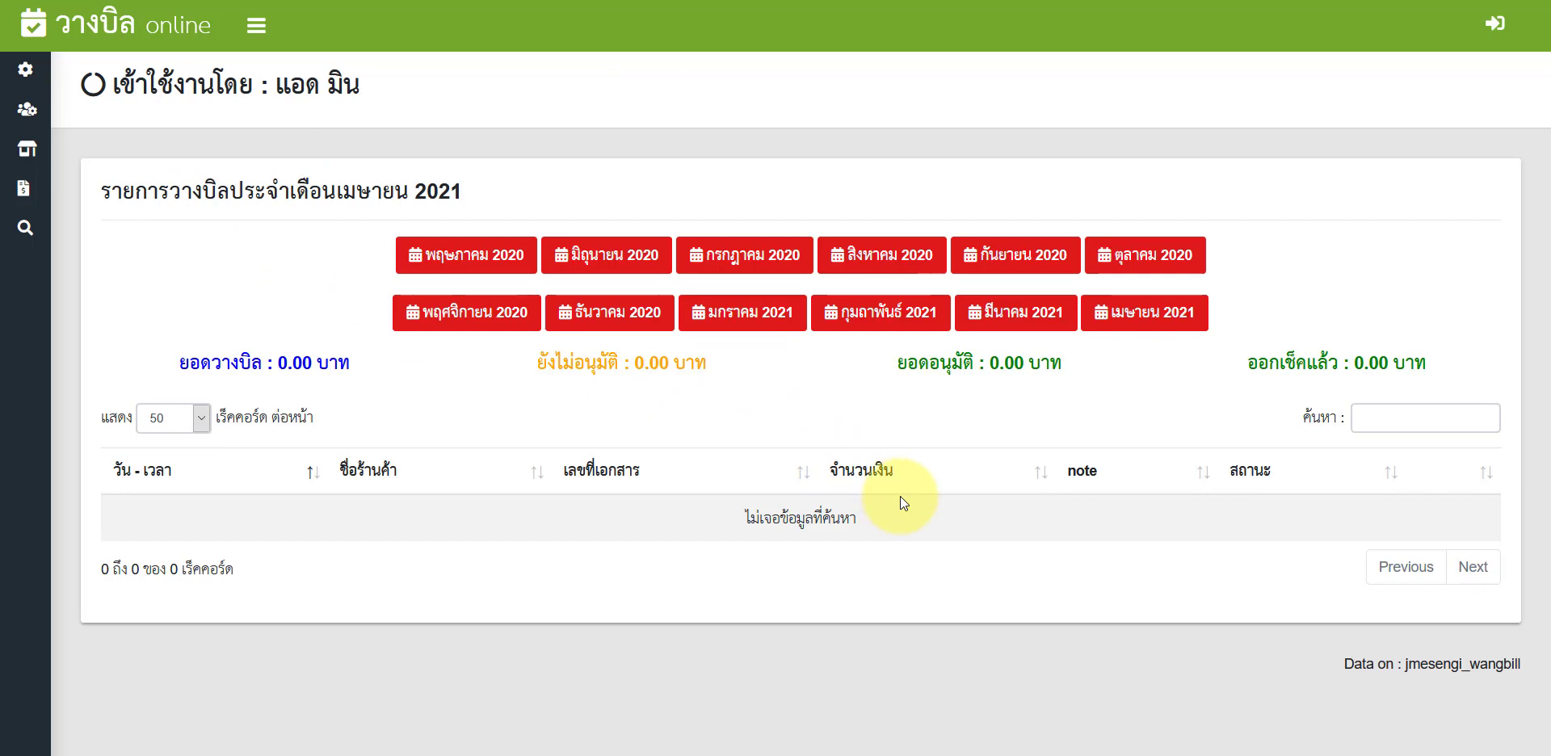
Step: Refresh the admin list, check ABC0001's 12,500.00 awaiting-approval row, and open it
{"action": "key", "text": "F5"}
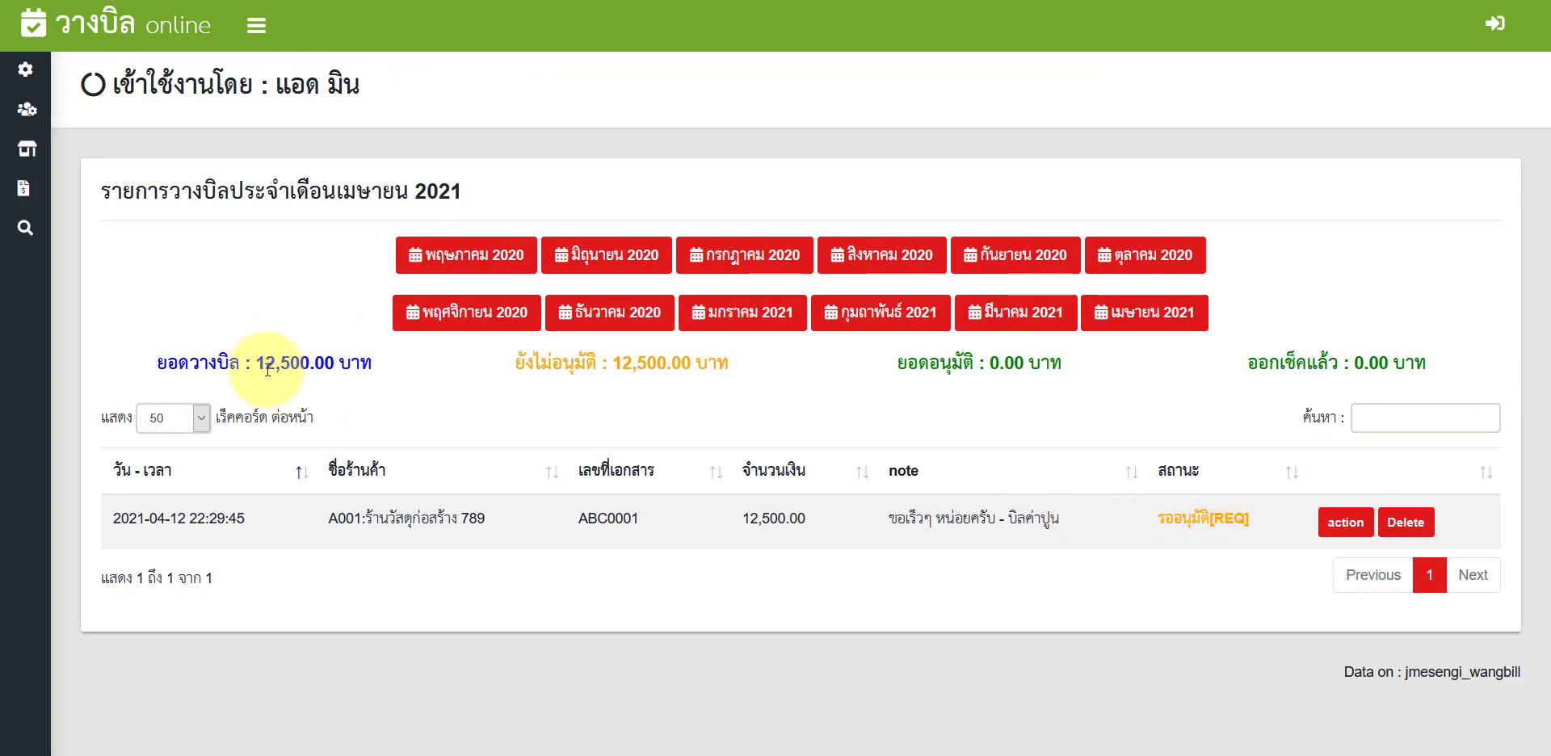
{"action": "left_click_drag", "start_coordinate": [300, 363], "coordinate": [265, 362]}
{"action": "left_click_drag", "start_coordinate": [373, 518], "coordinate": [457, 518]}
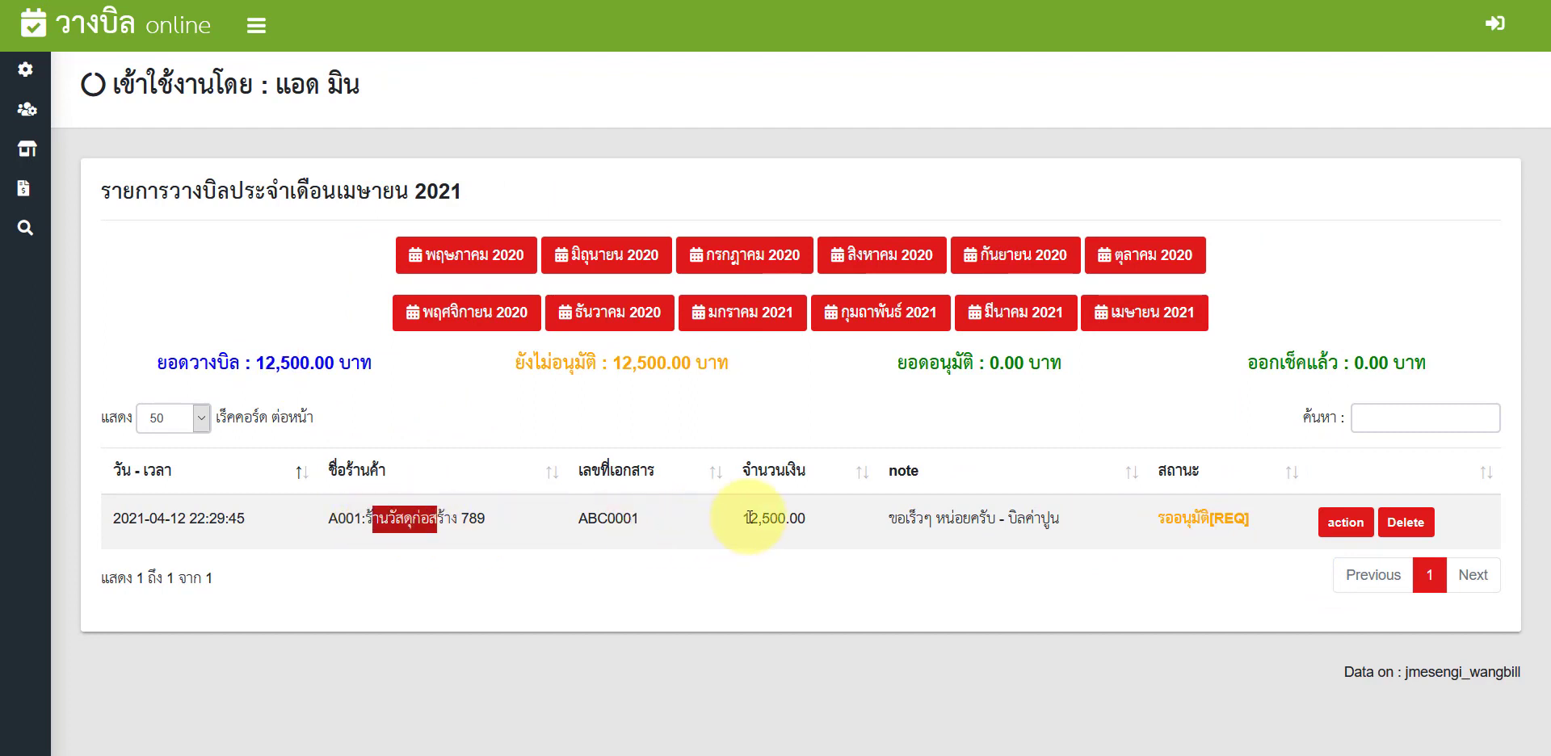
{"action": "left_click_drag", "start_coordinate": [750, 518], "coordinate": [778, 518]}
{"action": "left_click_drag", "start_coordinate": [1174, 518], "coordinate": [1210, 527]}
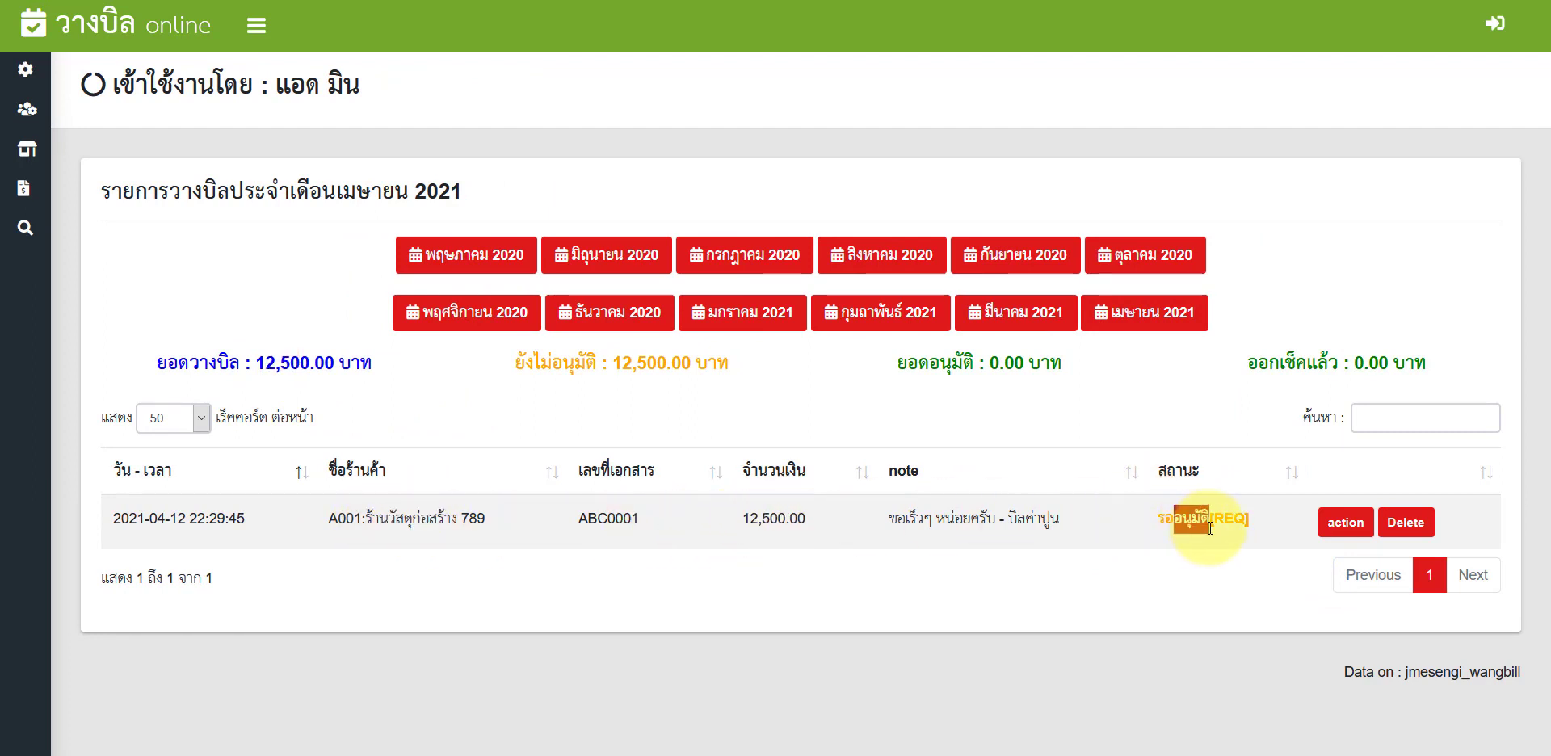
{"action": "left_click", "coordinate": [1244, 547]}
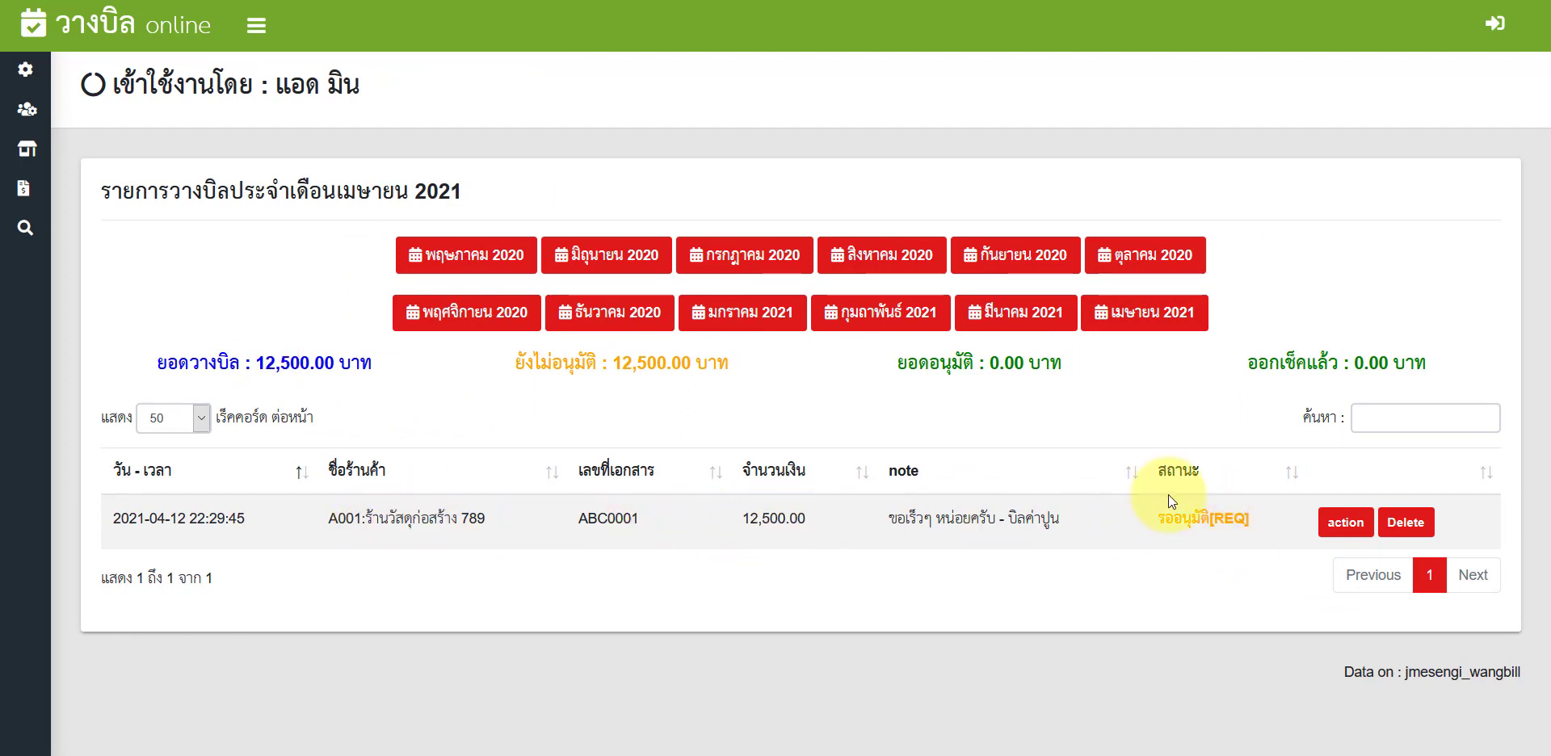
{"action": "left_click", "coordinate": [1335, 523]}
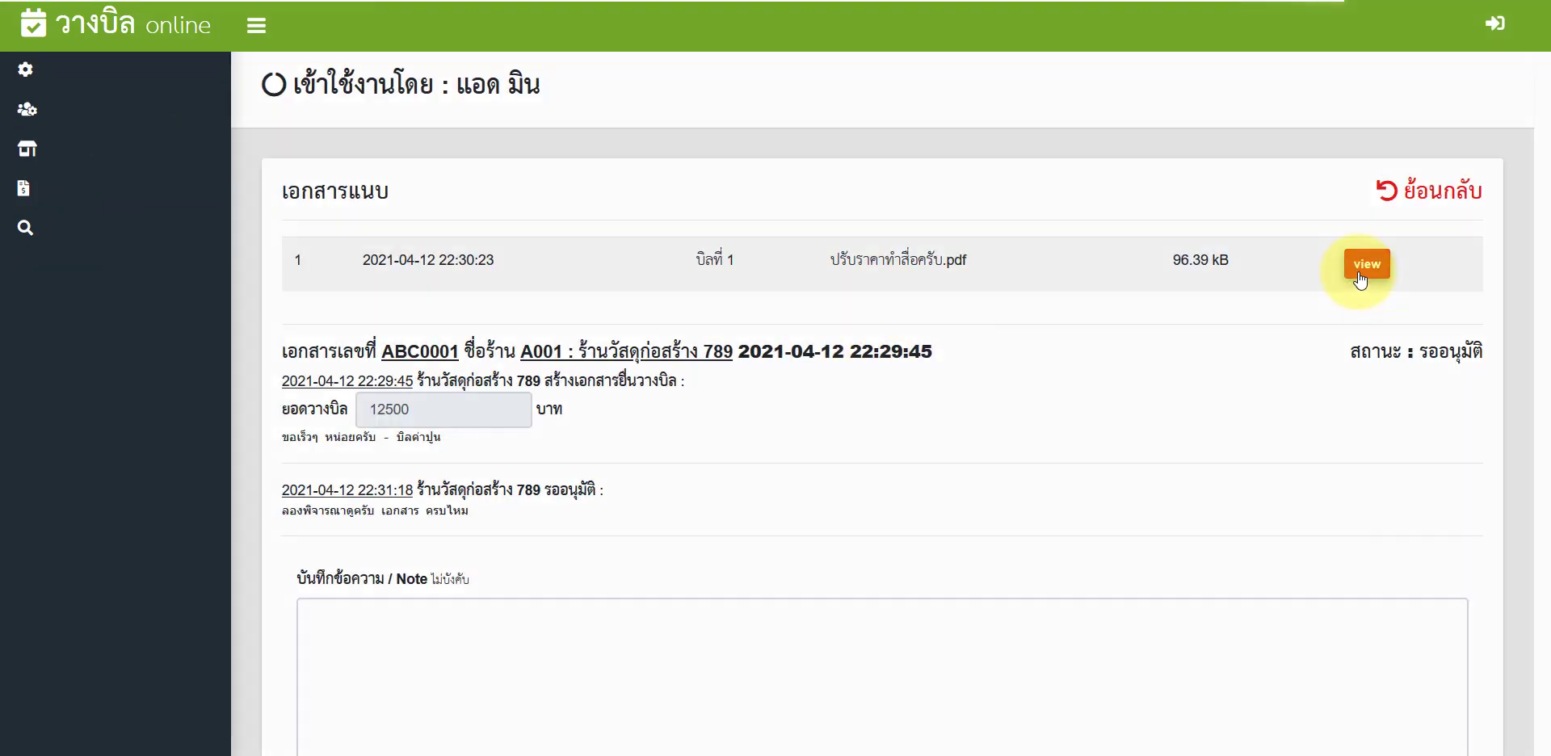
Step: View bill ABC0001's attached PDF and close the viewer
{"action": "left_click", "coordinate": [1365, 265]}
{"action": "scroll", "coordinate": [801, 349], "scroll_direction": "down", "scroll_amount": 3}
{"action": "scroll", "coordinate": [801, 349], "scroll_direction": "up", "scroll_amount": 1}
{"action": "scroll", "coordinate": [802, 349], "scroll_direction": "down", "scroll_amount": 10}
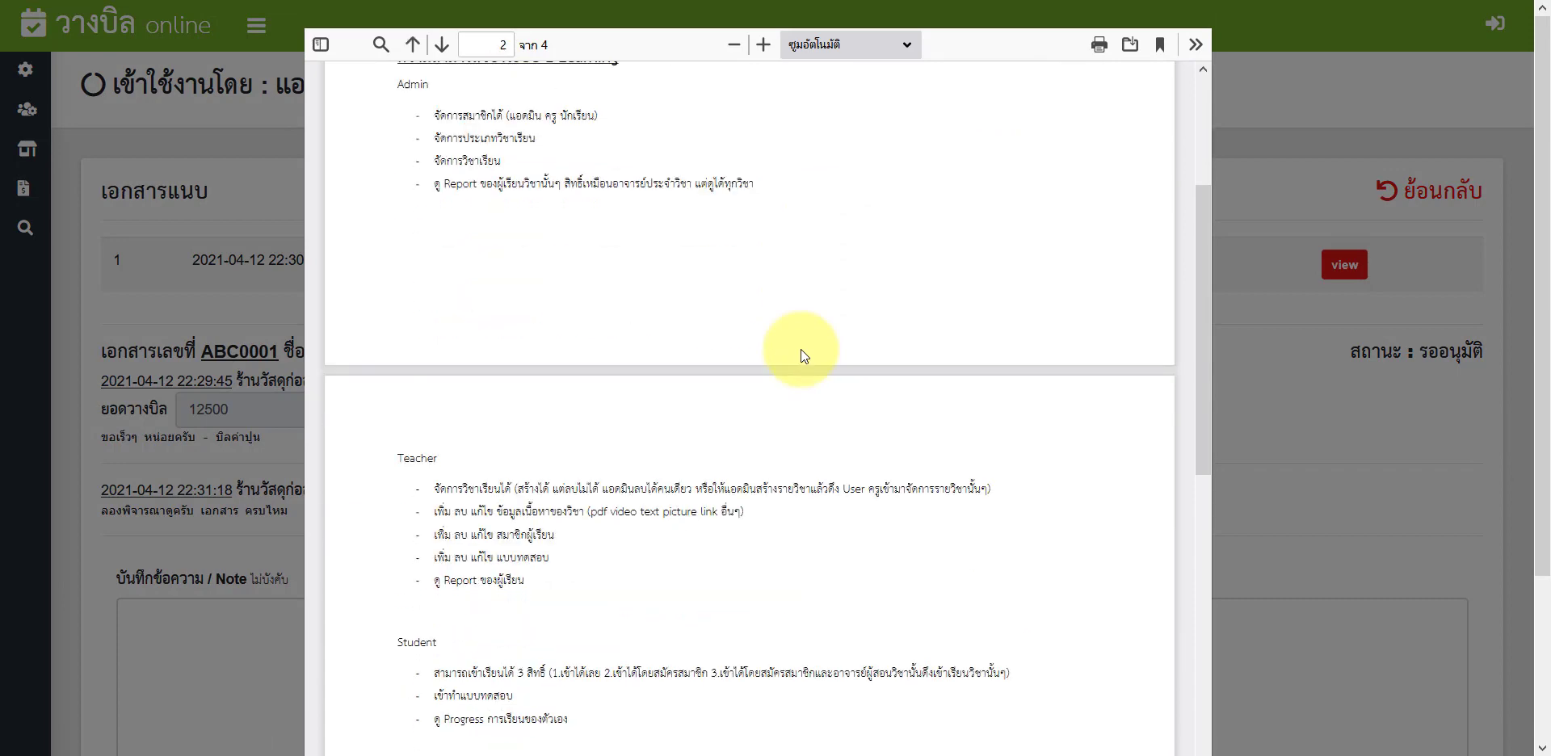
{"action": "scroll", "coordinate": [903, 330], "scroll_direction": "up", "scroll_amount": 4}
{"action": "left_click", "coordinate": [1318, 212]}
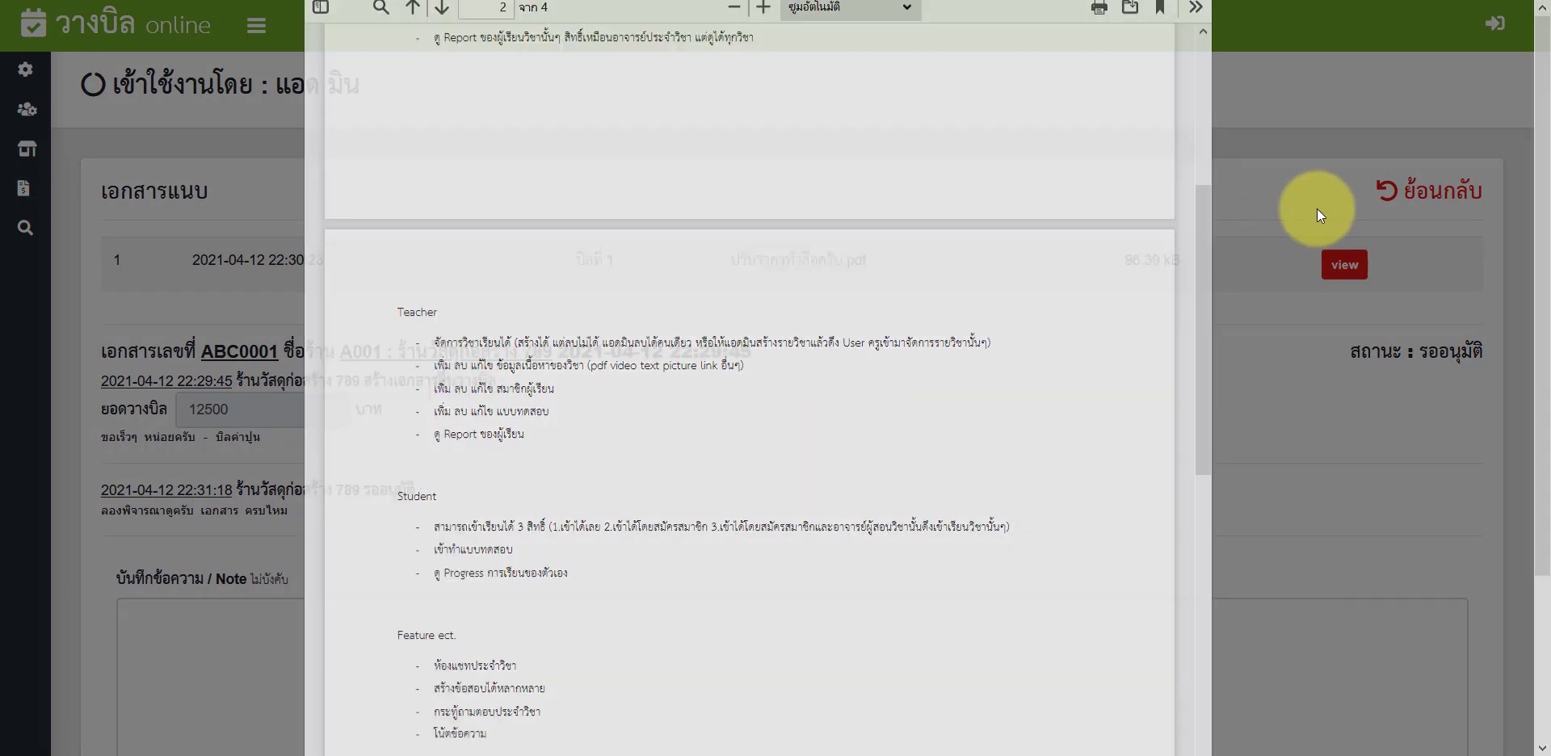
Step: Review the bill history and place the cursor in the admin Note box
{"action": "scroll", "coordinate": [505, 461], "scroll_direction": "down", "scroll_amount": 3}
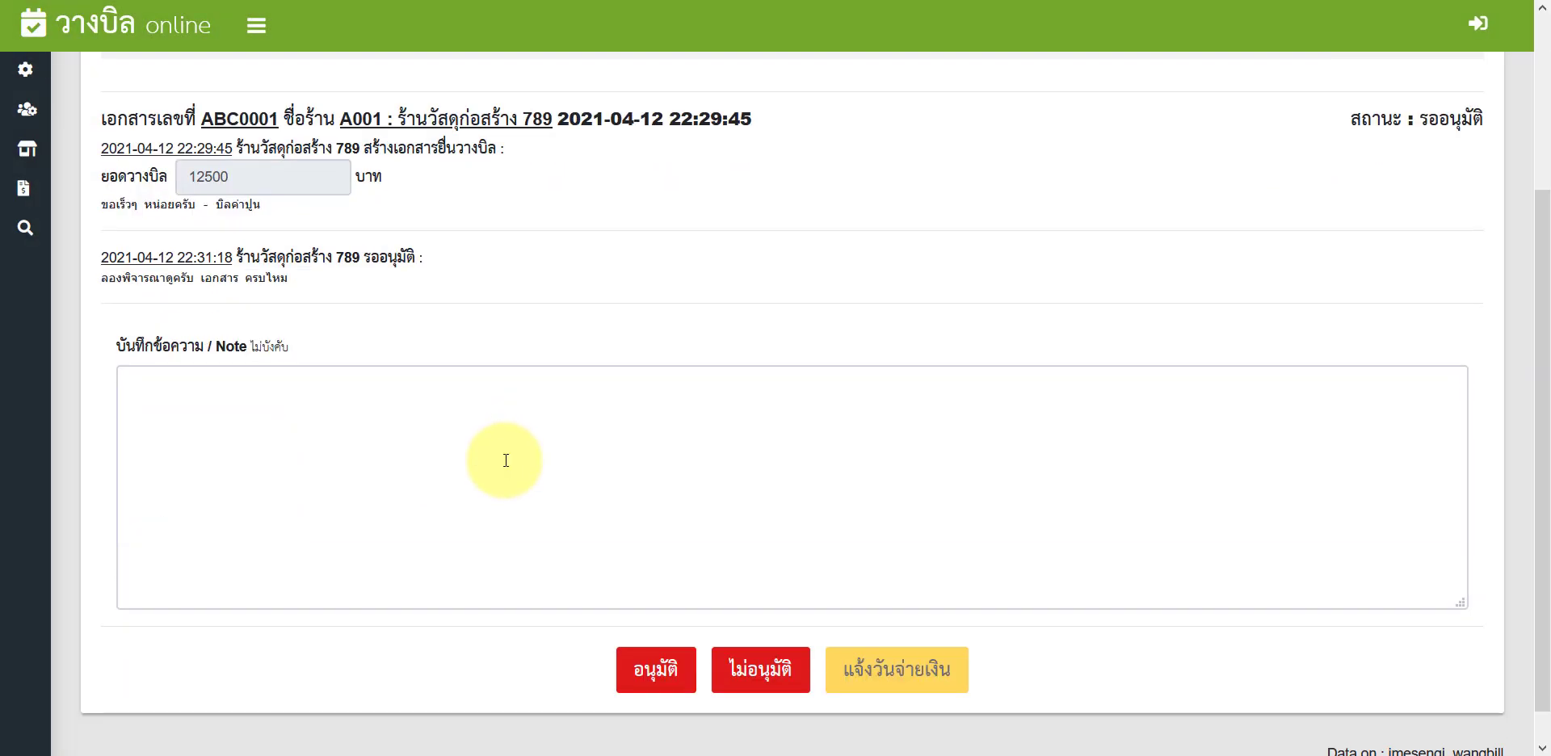
{"action": "left_click", "coordinate": [304, 373]}
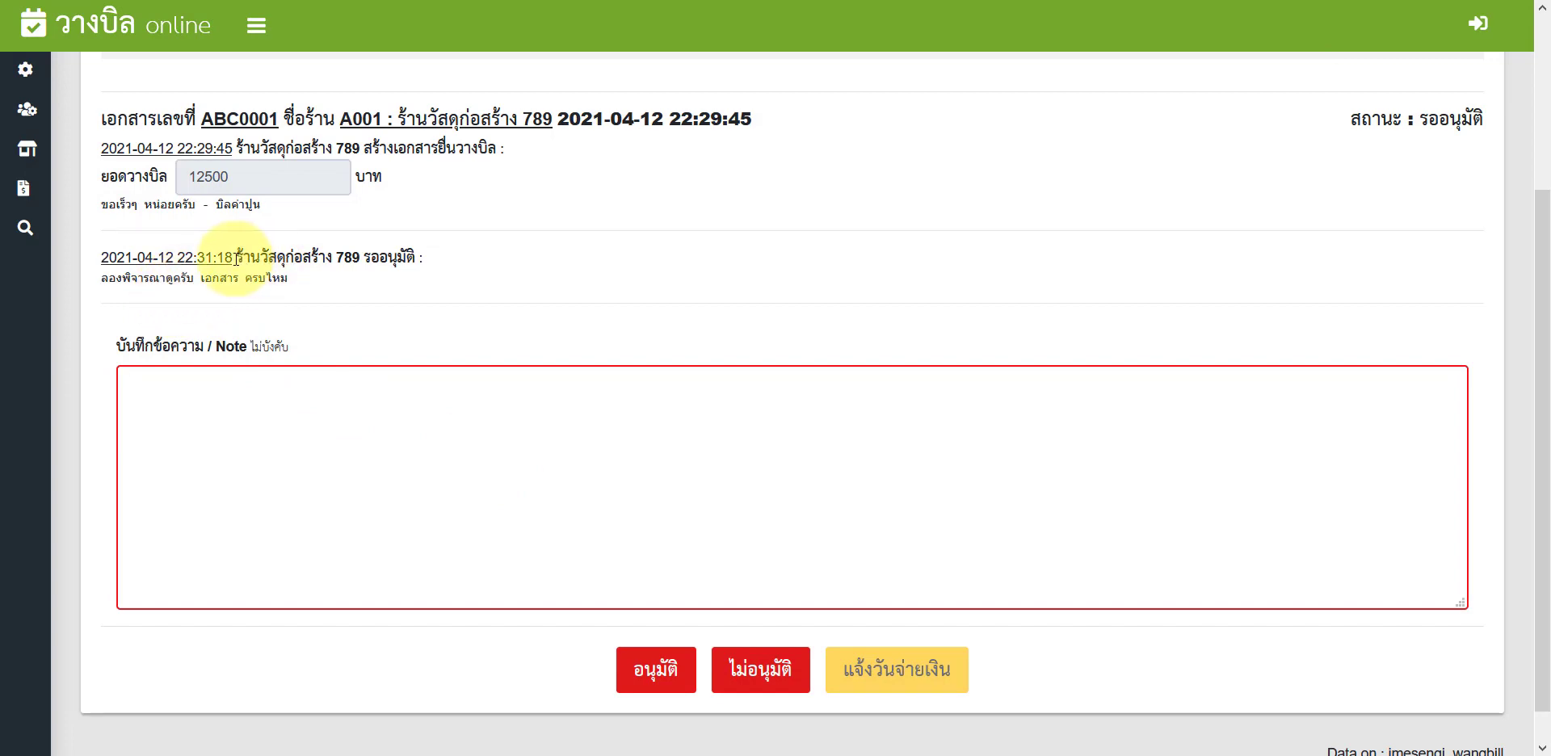
{"action": "left_click_drag", "start_coordinate": [269, 262], "coordinate": [380, 263]}
{"action": "left_click", "coordinate": [258, 278]}
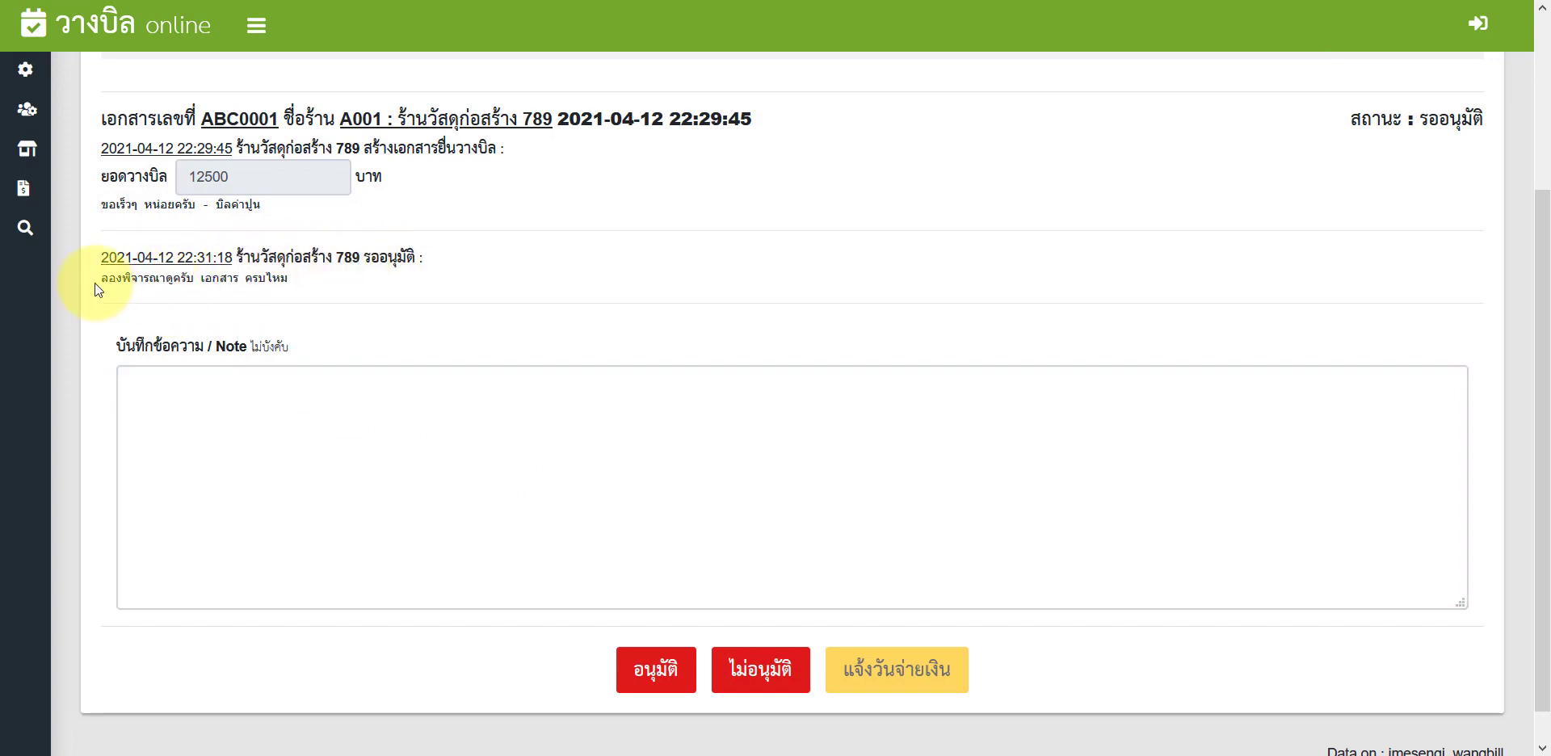
{"action": "left_click_drag", "start_coordinate": [94, 282], "coordinate": [293, 280]}
{"action": "scroll", "coordinate": [414, 426], "scroll_direction": "up", "scroll_amount": 1}
{"action": "scroll", "coordinate": [682, 422], "scroll_direction": "up", "scroll_amount": 3}
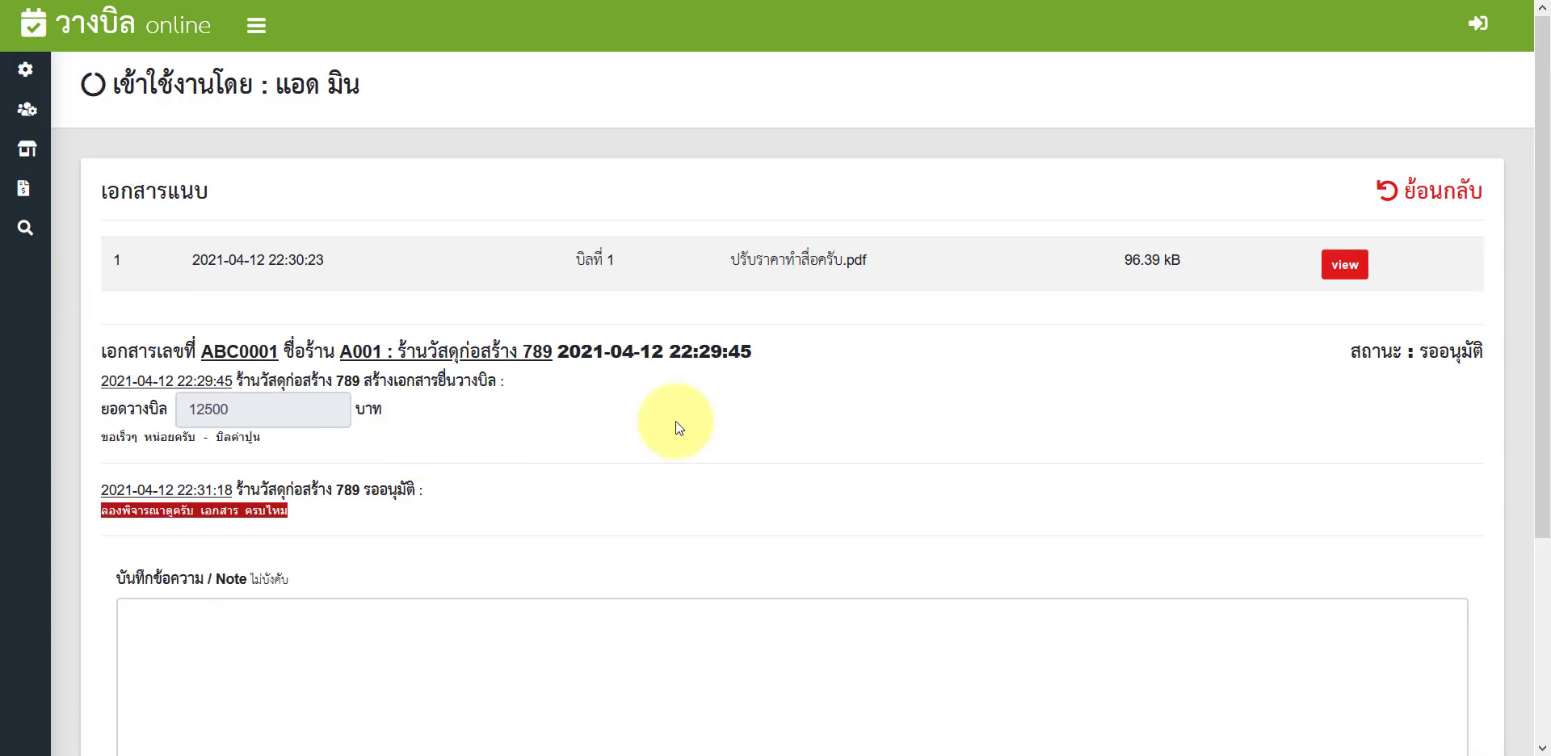
{"action": "scroll", "coordinate": [637, 450], "scroll_direction": "down", "scroll_amount": 3}
{"action": "left_click", "coordinate": [634, 459]}
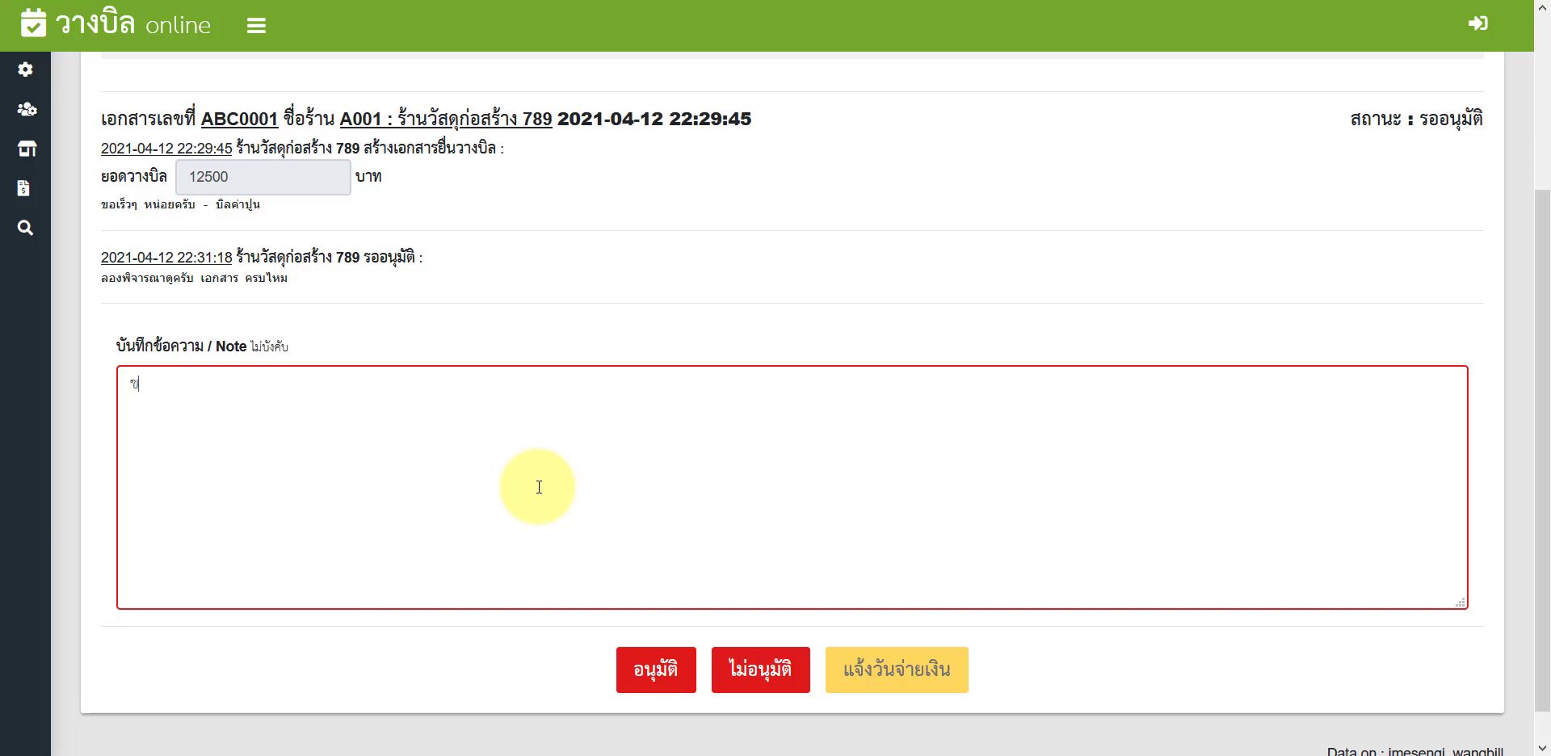
Step: Note 'ขาดเอกสาร 1 อัน' as the reason and reject bill ABC0001, confirming the prompt
{"action": "type", "text": "อกสาร 1 อัน"}
{"action": "scroll", "coordinate": [539, 487], "scroll_direction": "up", "scroll_amount": 3}
{"action": "scroll", "coordinate": [539, 488], "scroll_direction": "down", "scroll_amount": 1}
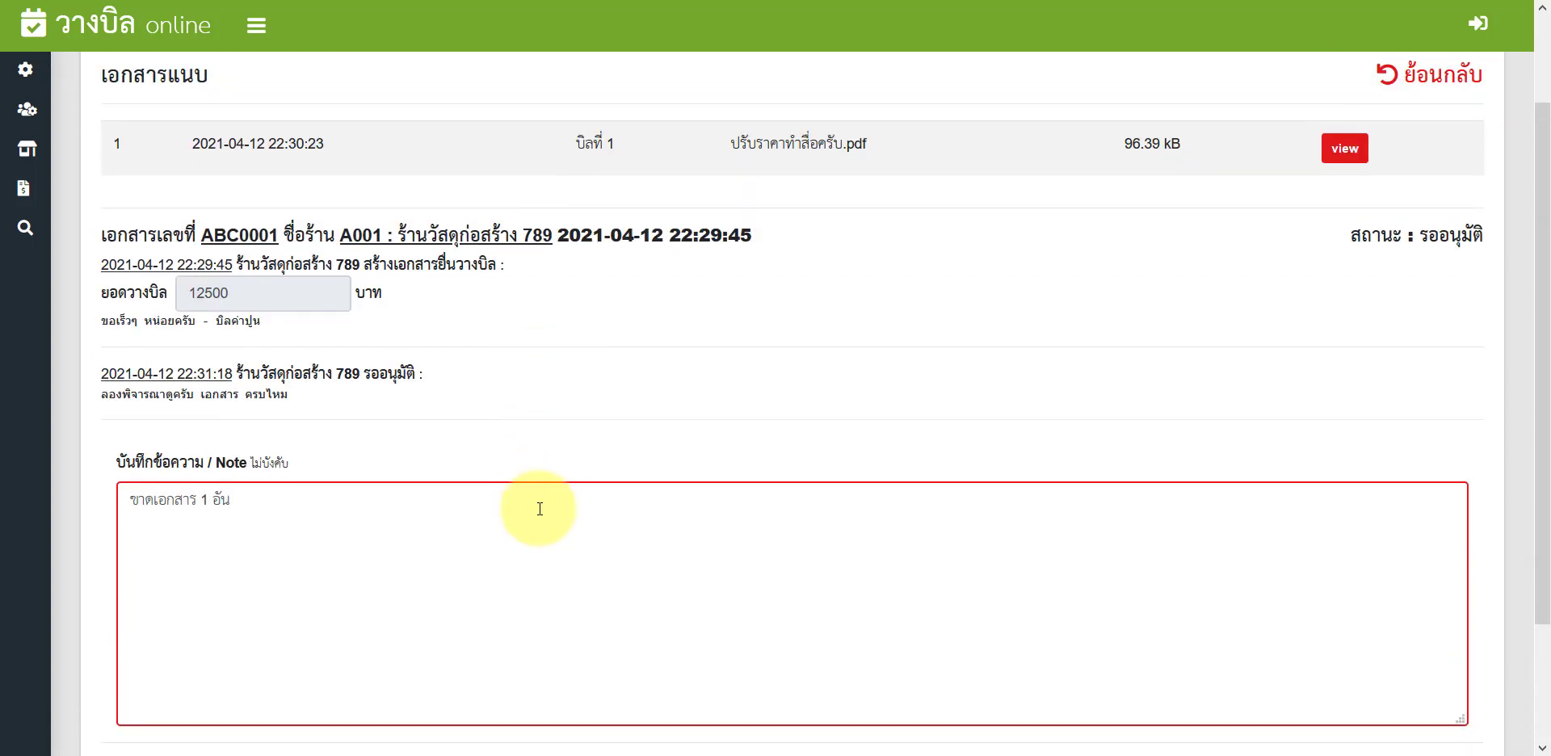
{"action": "scroll", "coordinate": [540, 509], "scroll_direction": "down", "scroll_amount": 2}
{"action": "left_click", "coordinate": [747, 664]}
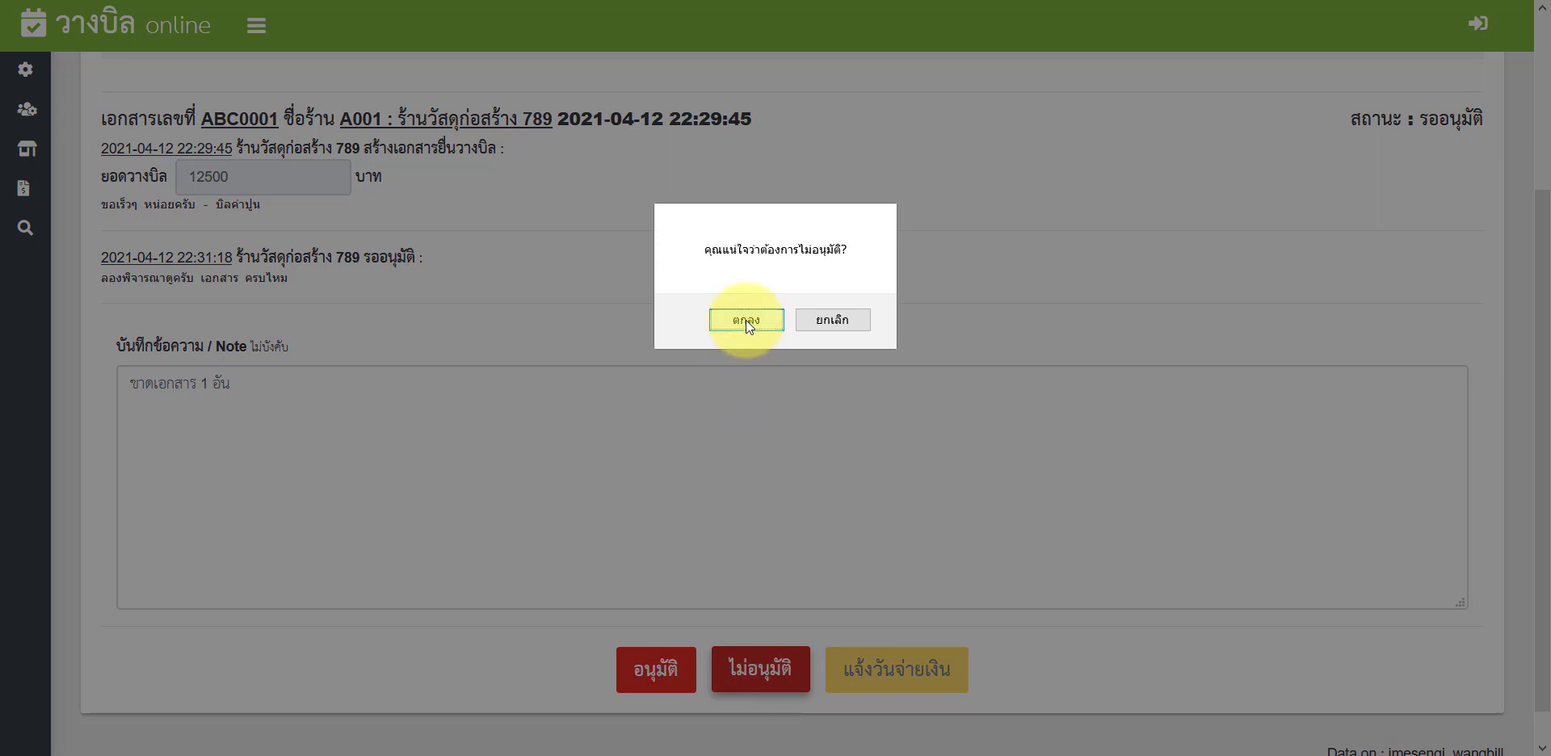
{"action": "left_click", "coordinate": [745, 320]}
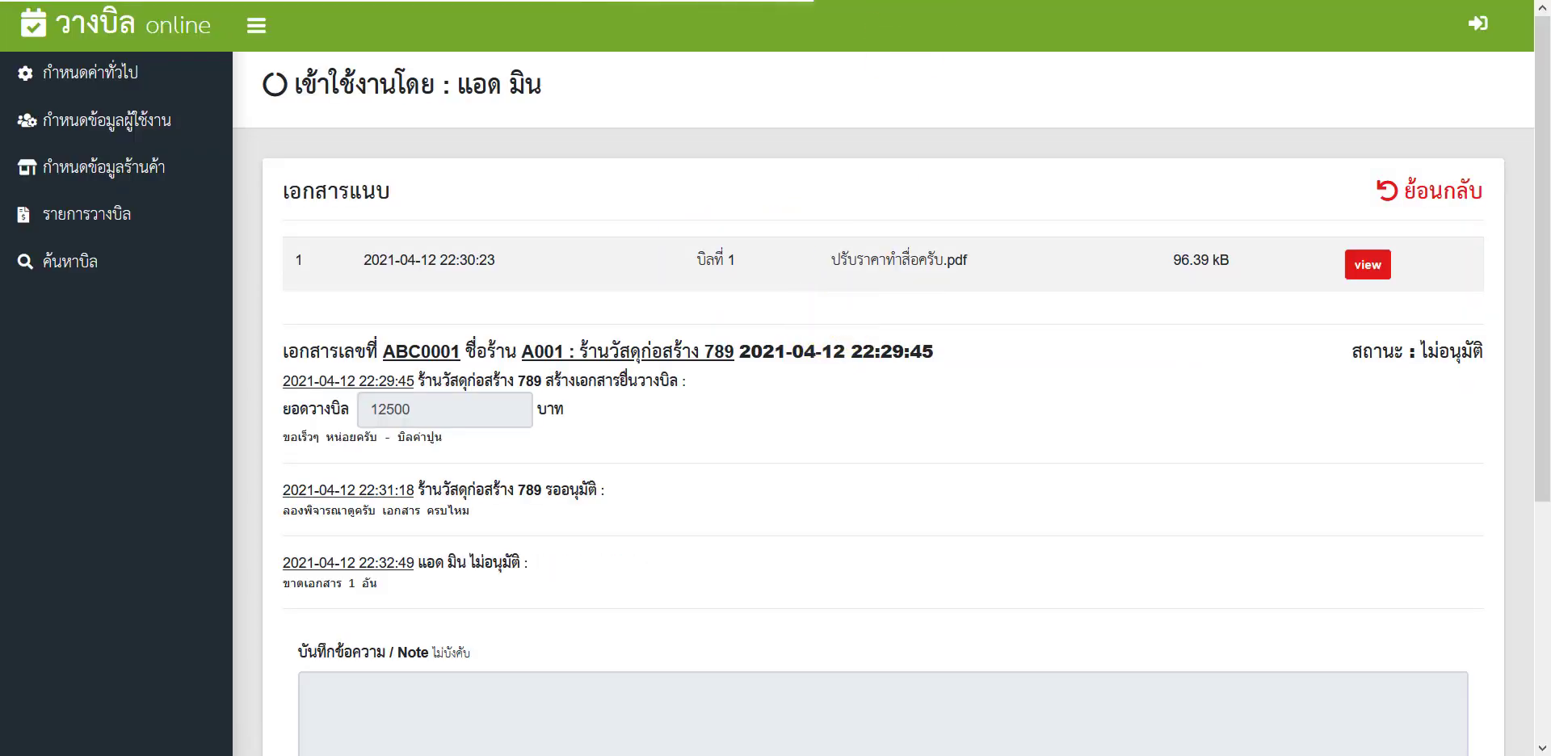
Step: Verify ABC0001 shows ไม่อนุมัติ in the vendor's 2021 bill list
{"action": "left_click_drag", "start_coordinate": [1351, 351], "coordinate": [1464, 351]}
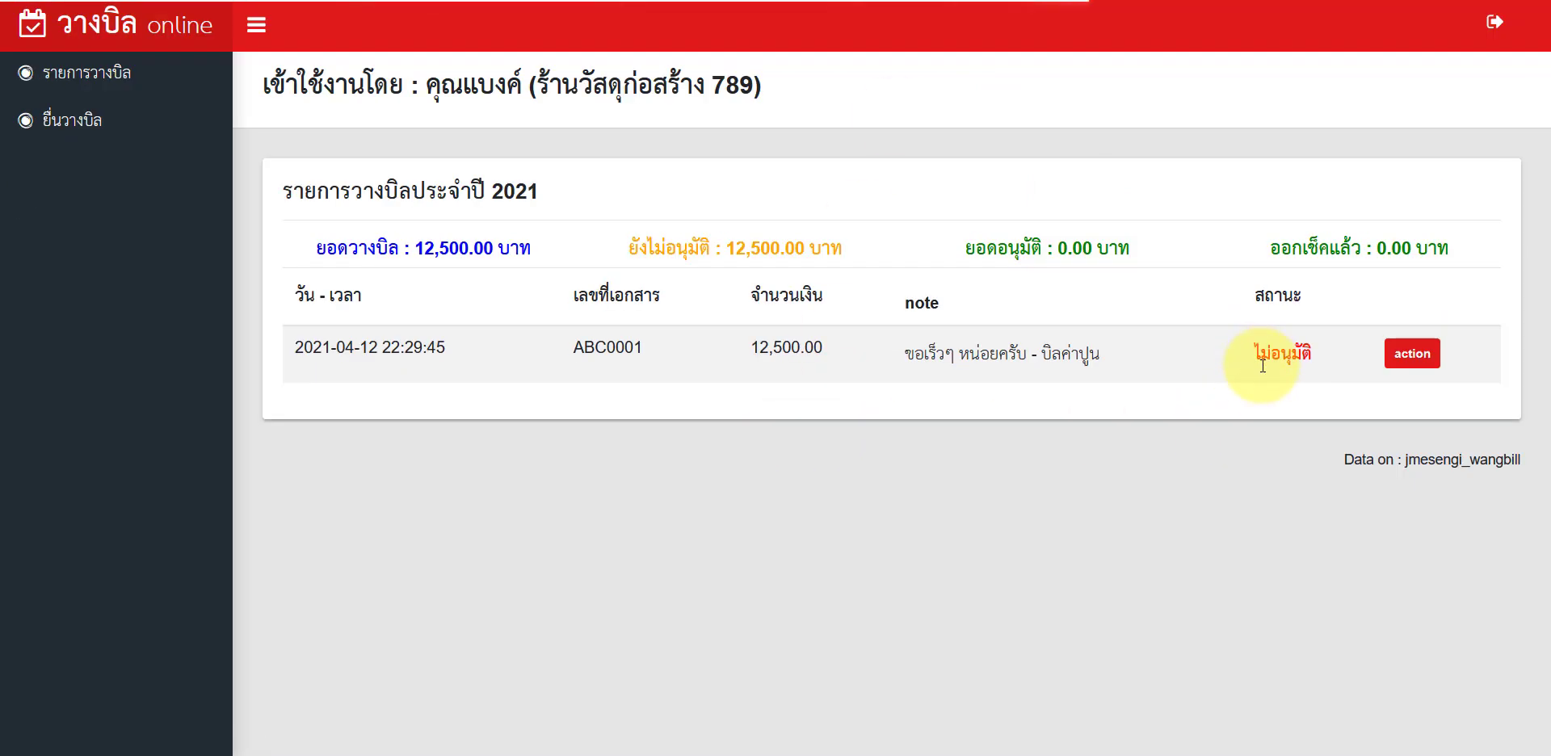
{"action": "left_click_drag", "start_coordinate": [1257, 364], "coordinate": [1294, 352]}
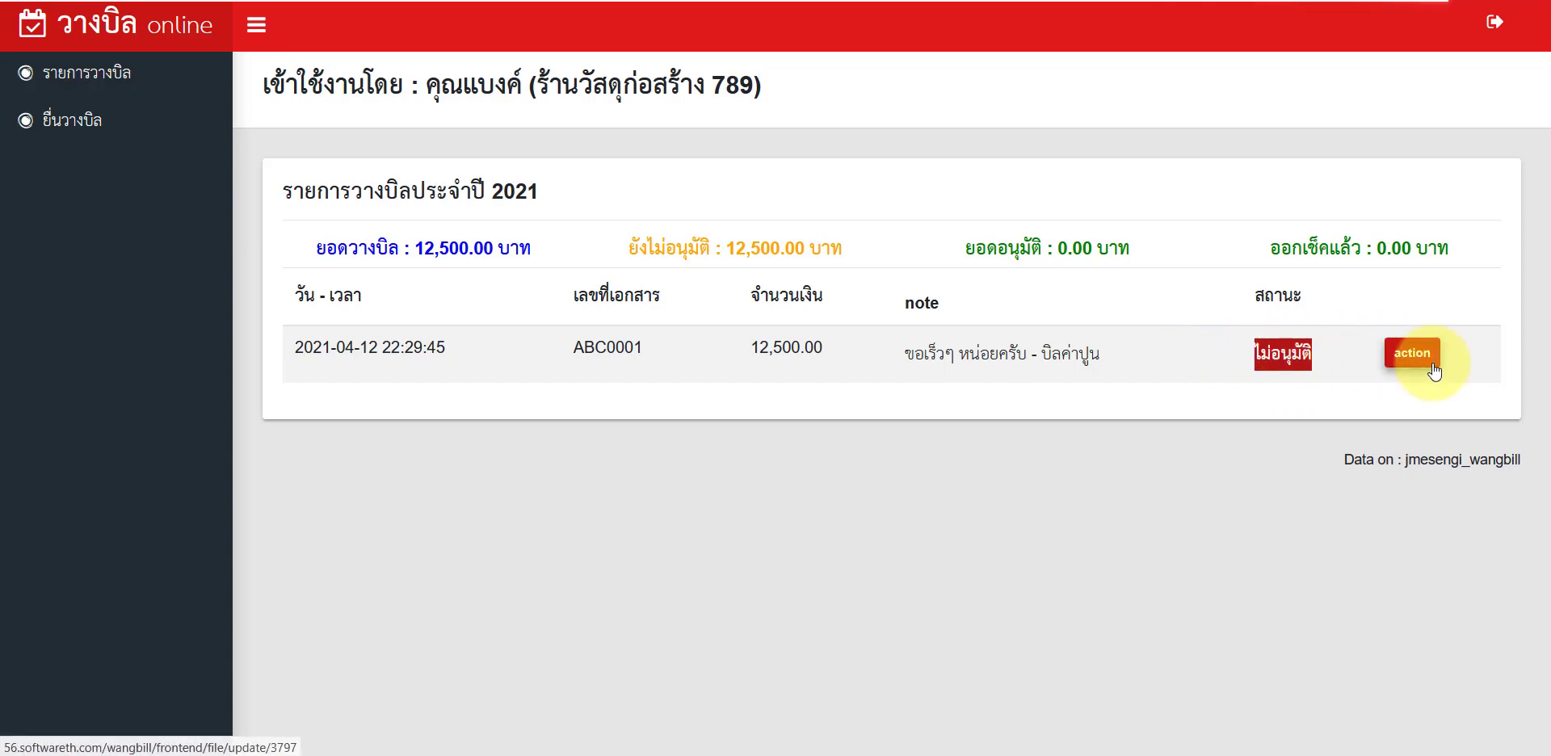
Step: Open bill ABC0001's edit page, read the admin's rejection note, then switch to Gmail
{"action": "left_click", "coordinate": [1410, 356]}
{"action": "scroll", "coordinate": [808, 363], "scroll_direction": "down", "scroll_amount": 7}
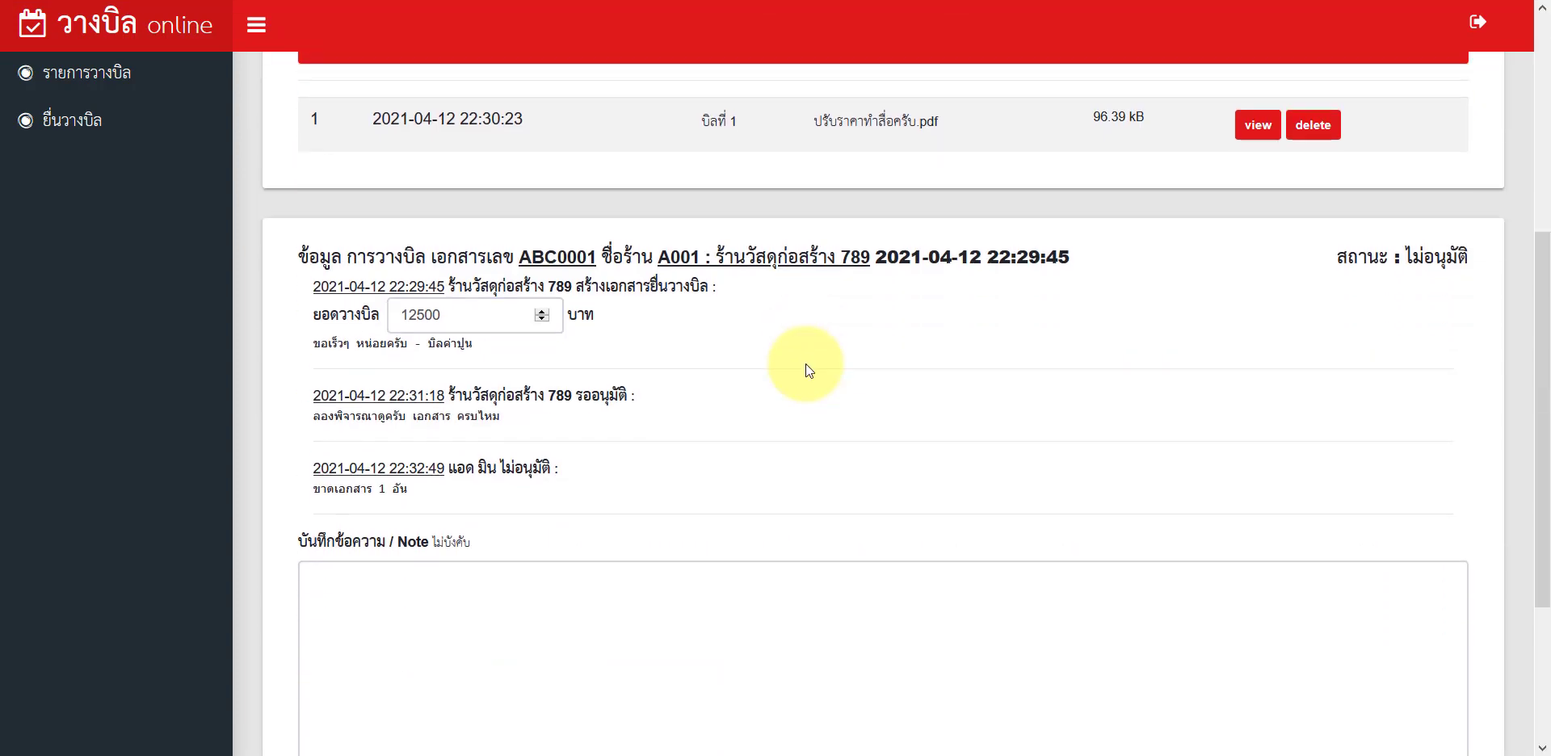
{"action": "left_click_drag", "start_coordinate": [314, 310], "coordinate": [429, 323]}
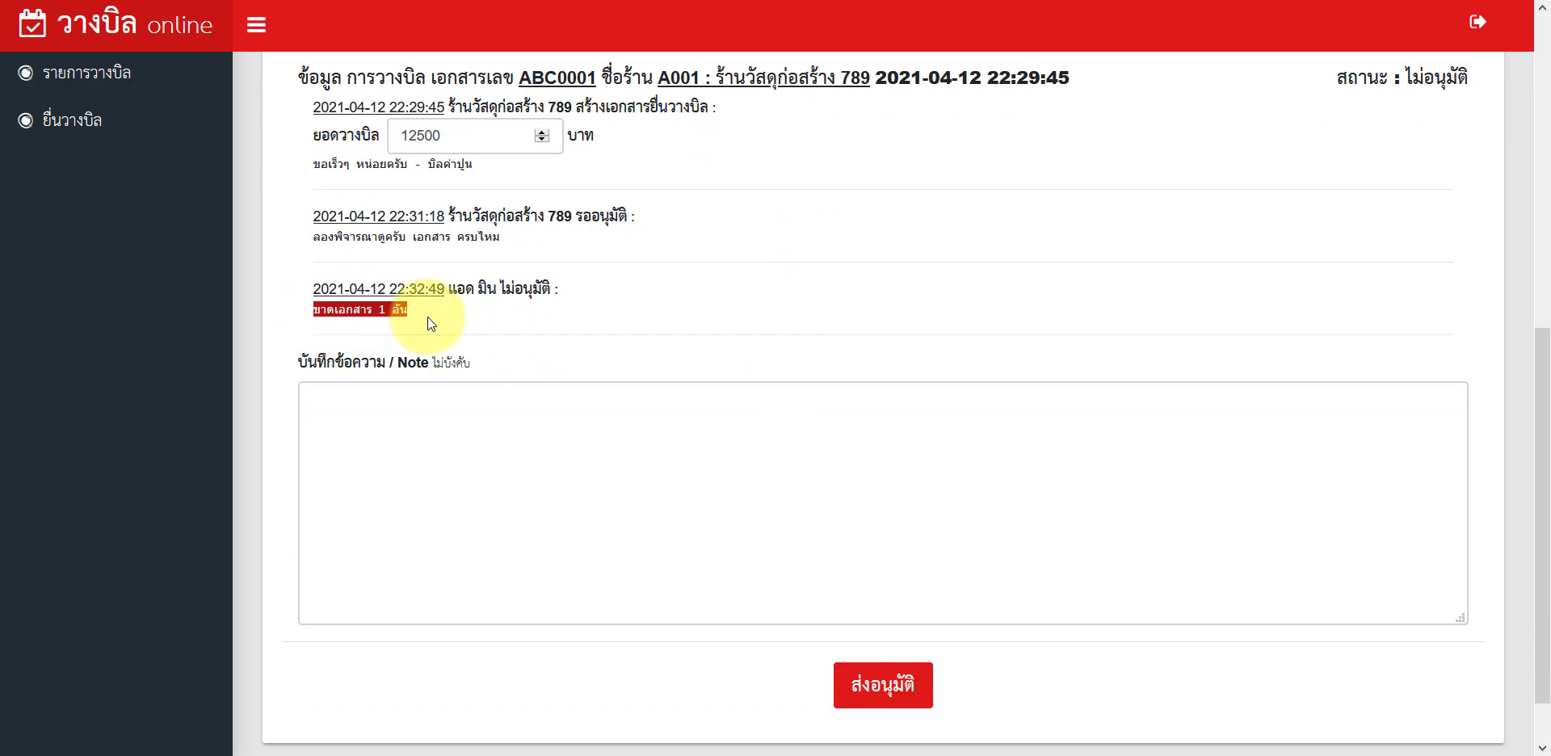
{"action": "left_click", "coordinate": [139, 0]}
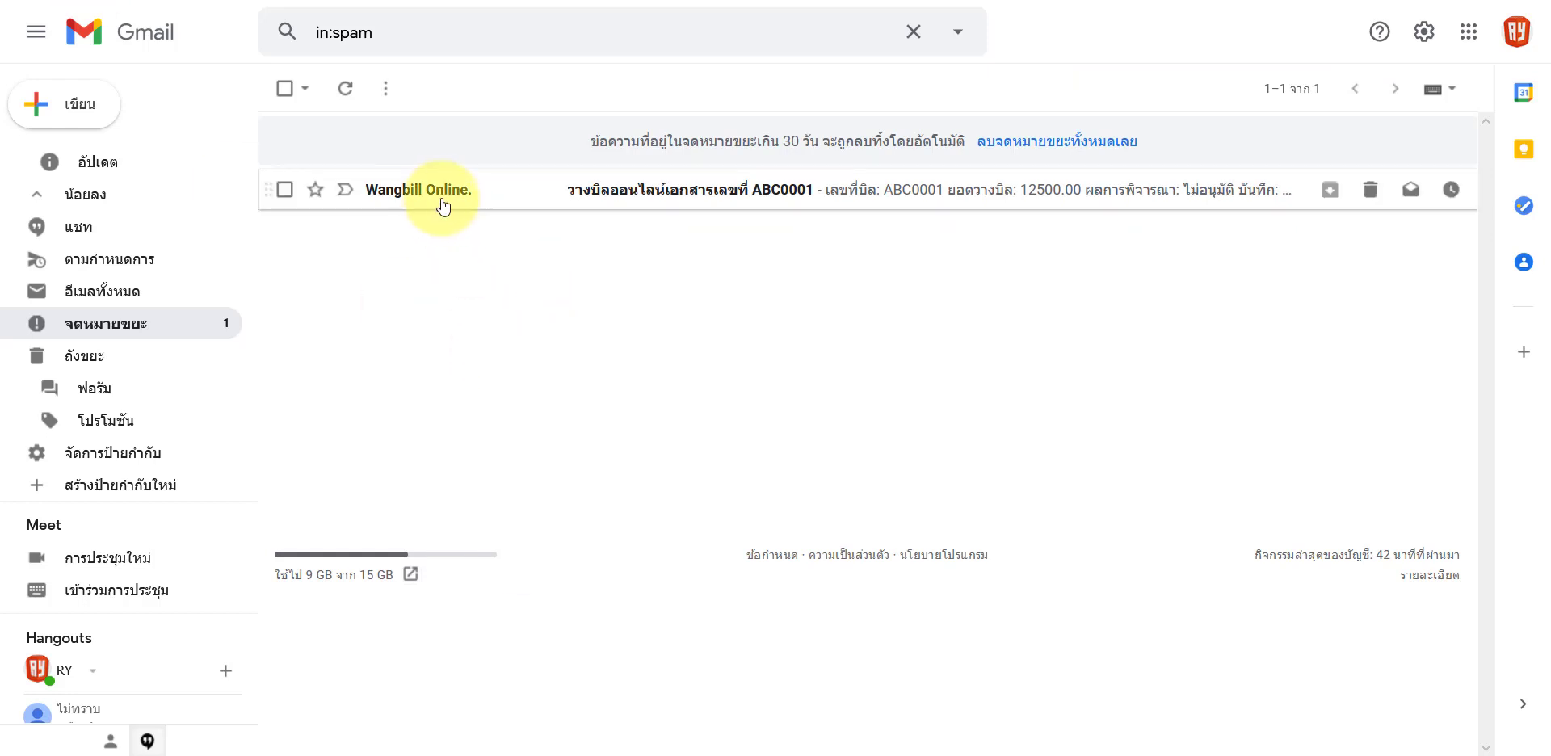
Step: Read the ABC0001 notification e-mail's ไม่อนุมัติ result and ขาดเอกสาร 1 อัน note, then return to วางบิล online
{"action": "left_click", "coordinate": [553, 205]}
{"action": "scroll", "coordinate": [739, 449], "scroll_direction": "down", "scroll_amount": 2}
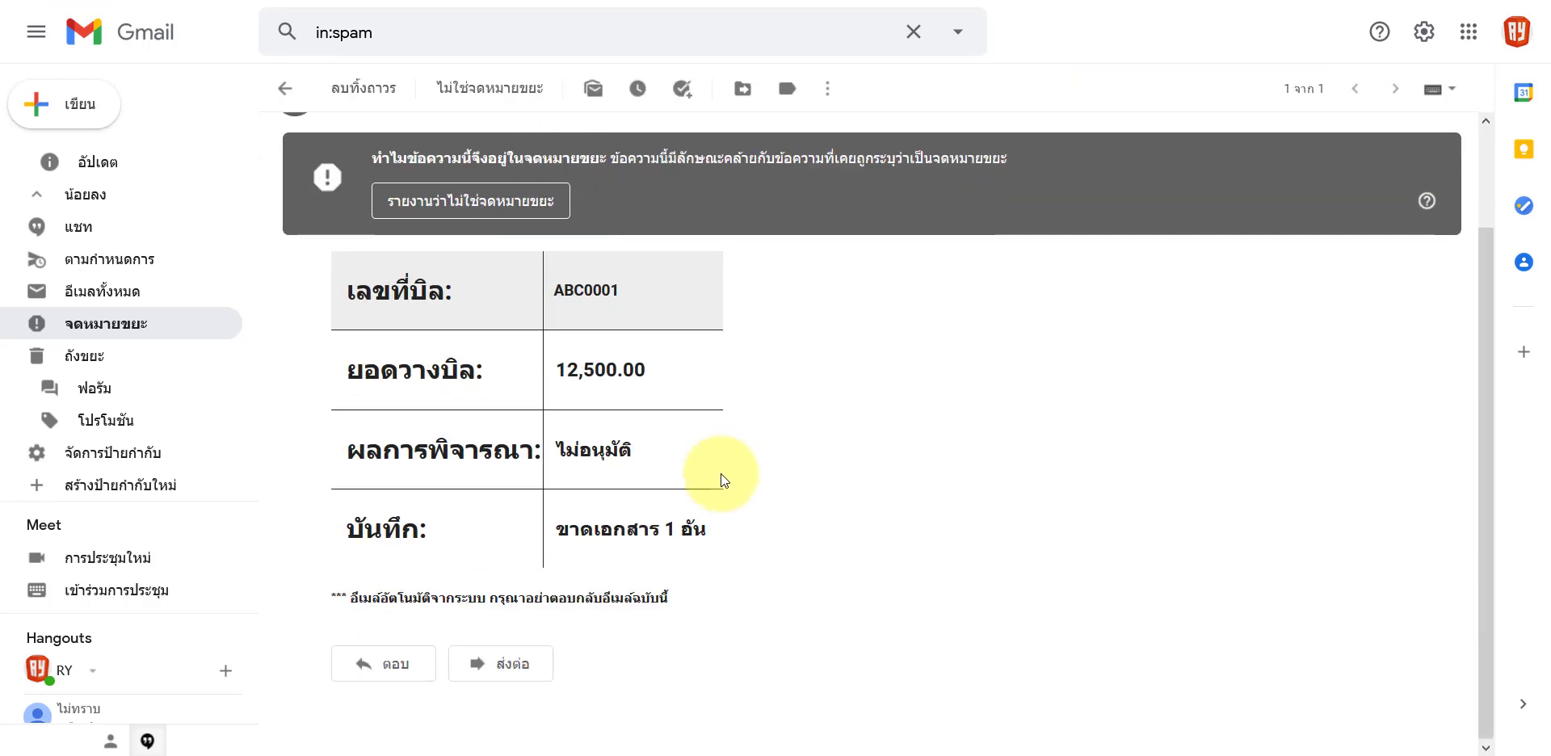
{"action": "left_click_drag", "start_coordinate": [556, 449], "coordinate": [636, 467]}
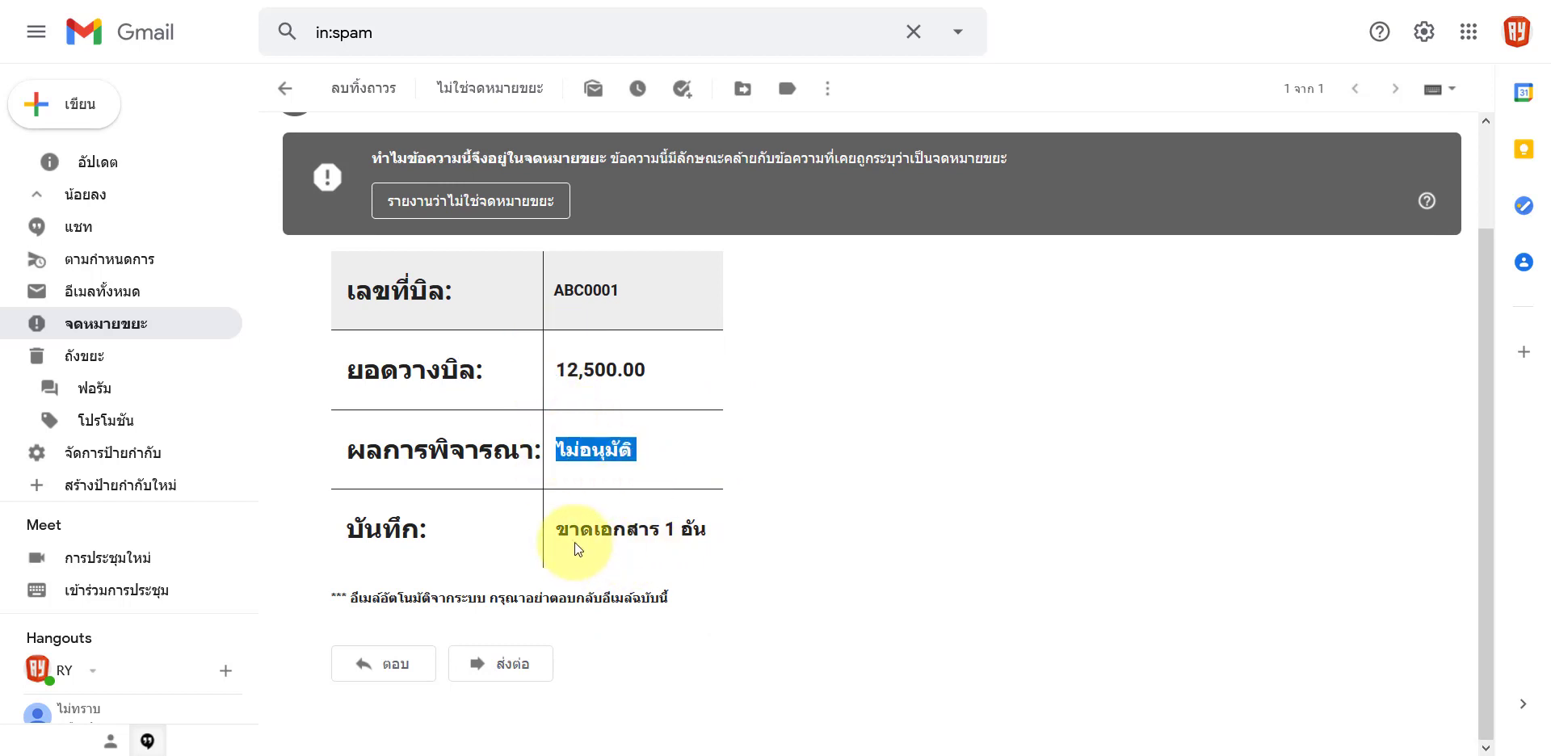
{"action": "left_click_drag", "start_coordinate": [555, 538], "coordinate": [693, 560]}
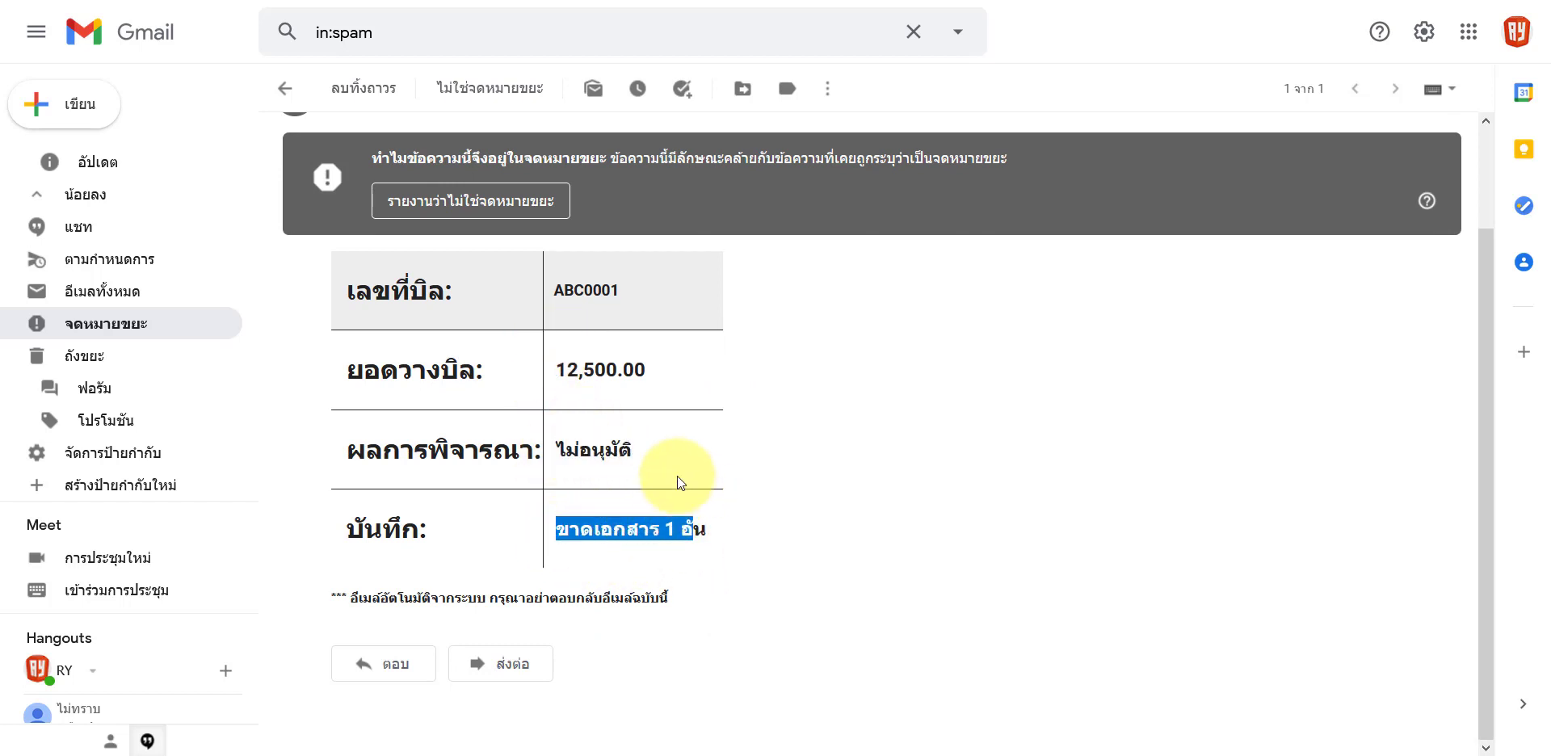
{"action": "key", "text": "alt+Tab"}
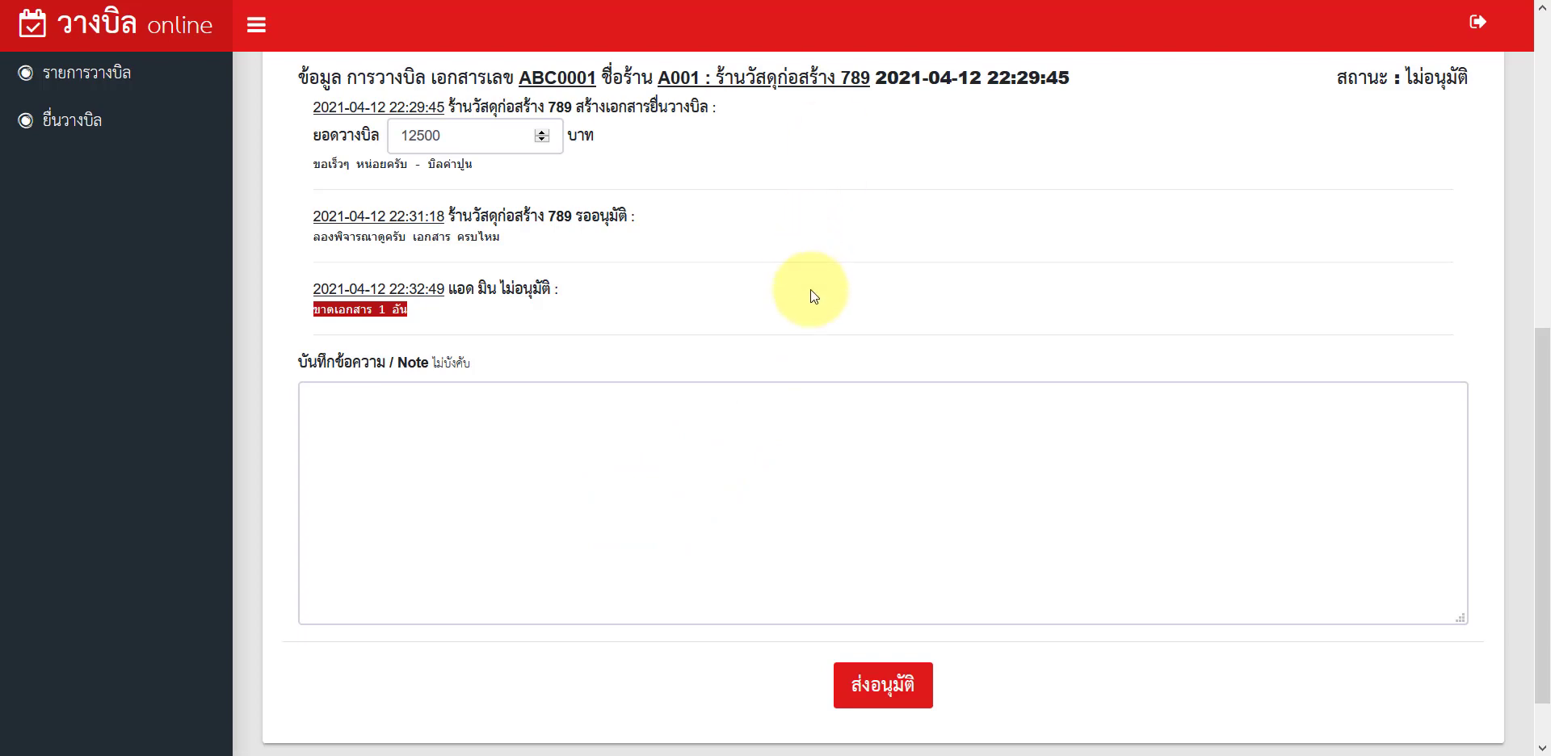
Step: Attach รายละเอียดwebบริษัท.pdf to bill ABC0001 with the description บิลที่ 2 and upload it
{"action": "left_click", "coordinate": [612, 427]}
{"action": "scroll", "coordinate": [744, 544], "scroll_direction": "up", "scroll_amount": 5}
{"action": "left_click", "coordinate": [356, 152]}
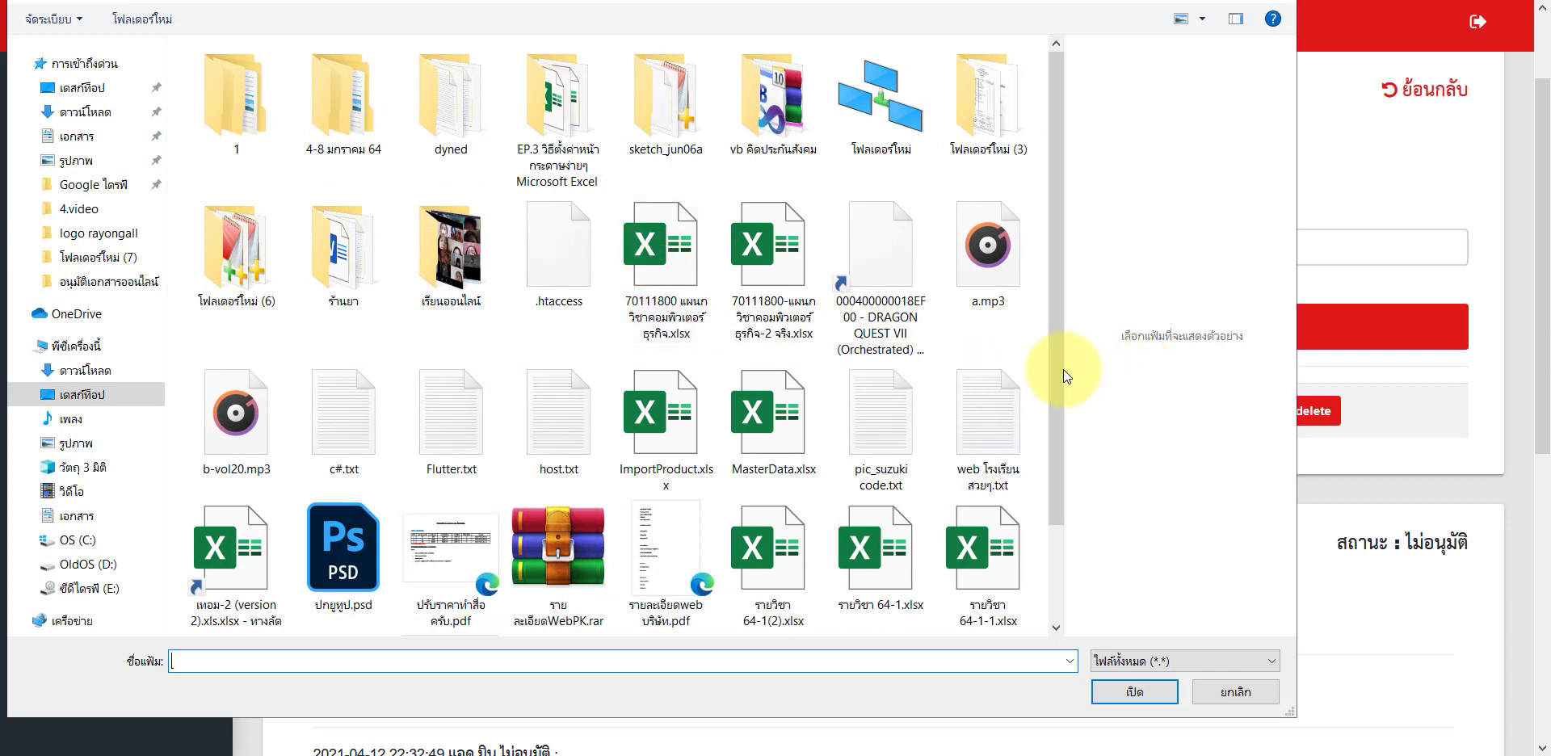
{"action": "left_click_drag", "start_coordinate": [1058, 370], "coordinate": [1060, 443]}
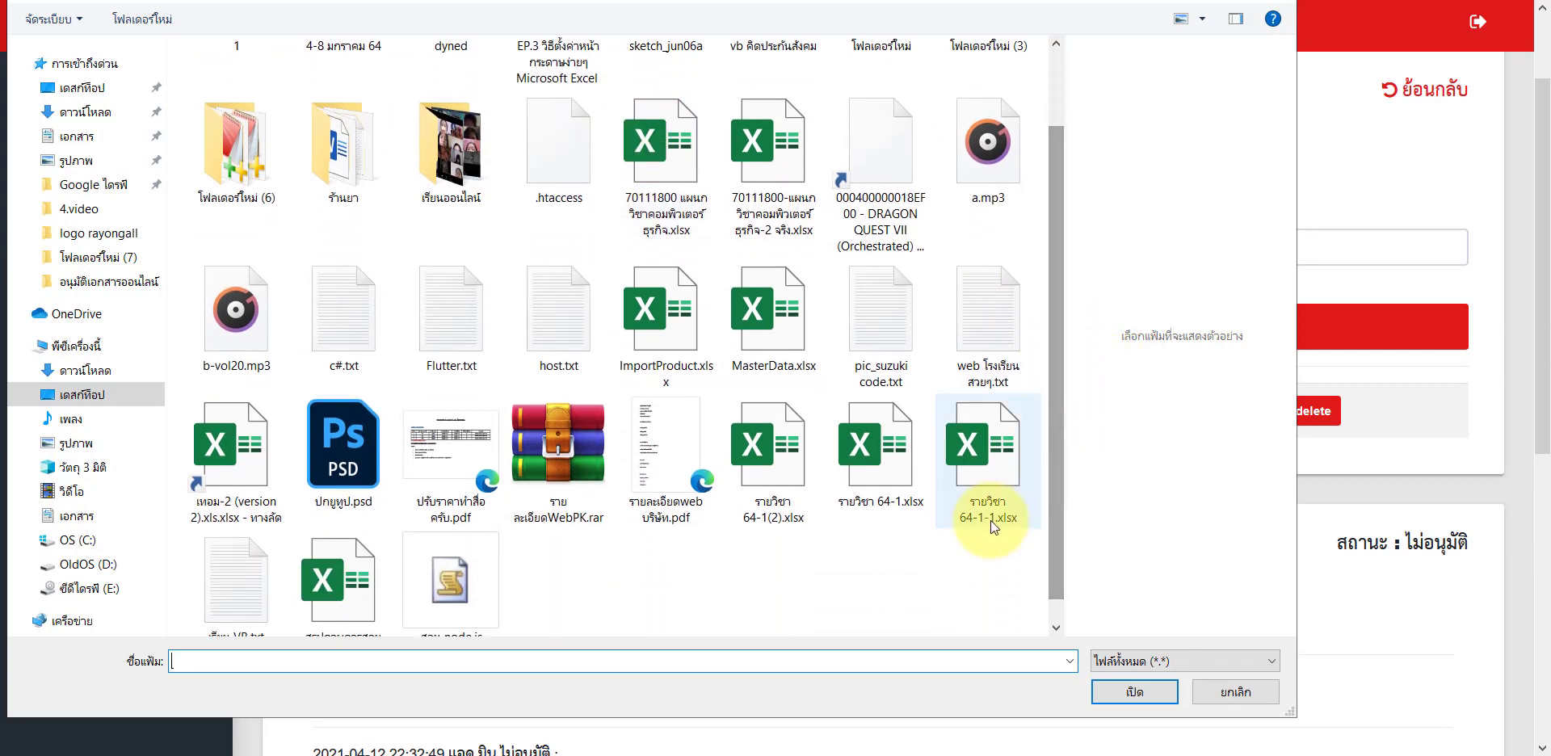
{"action": "scroll", "coordinate": [991, 522], "scroll_direction": "down", "scroll_amount": 1}
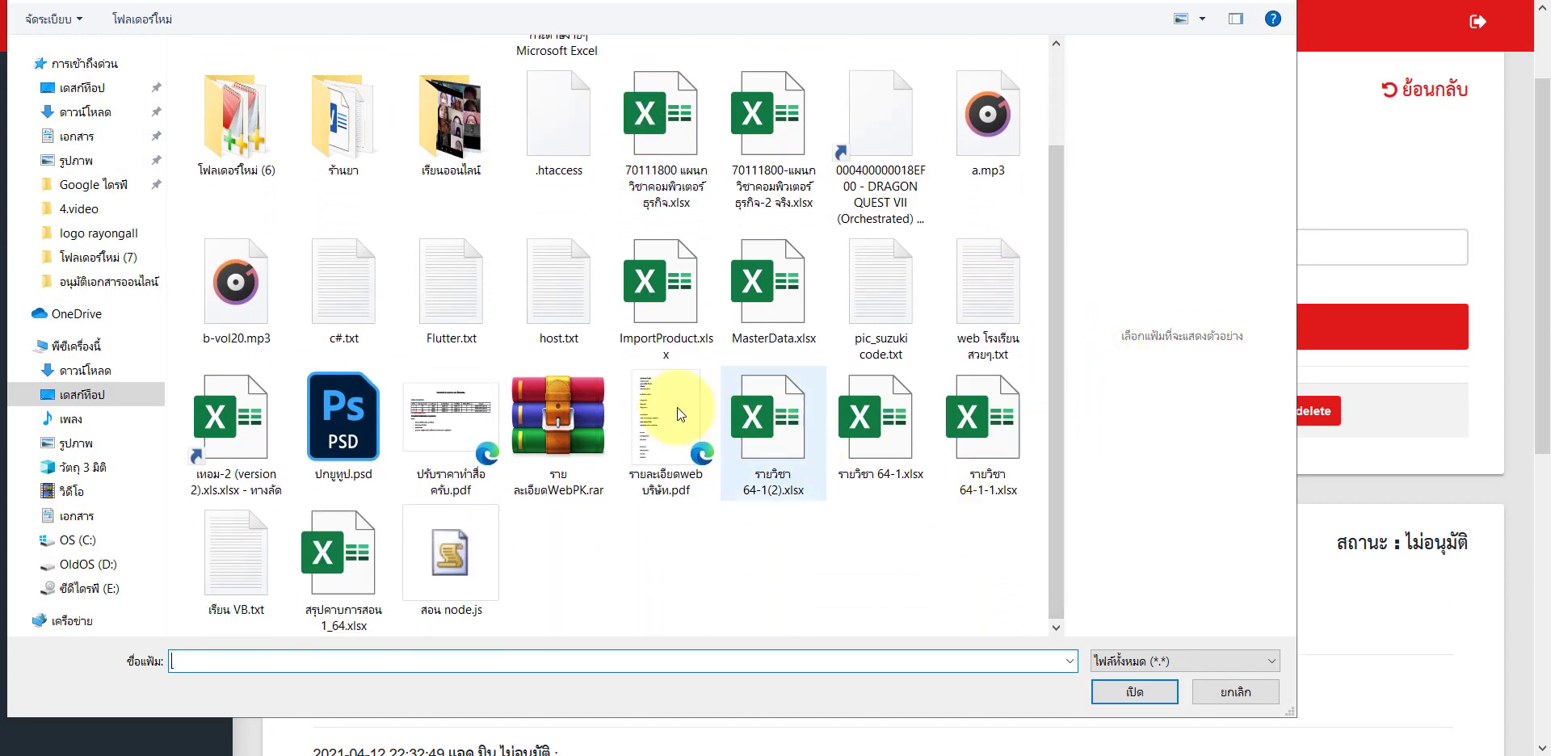
{"action": "double_click", "coordinate": [652, 401]}
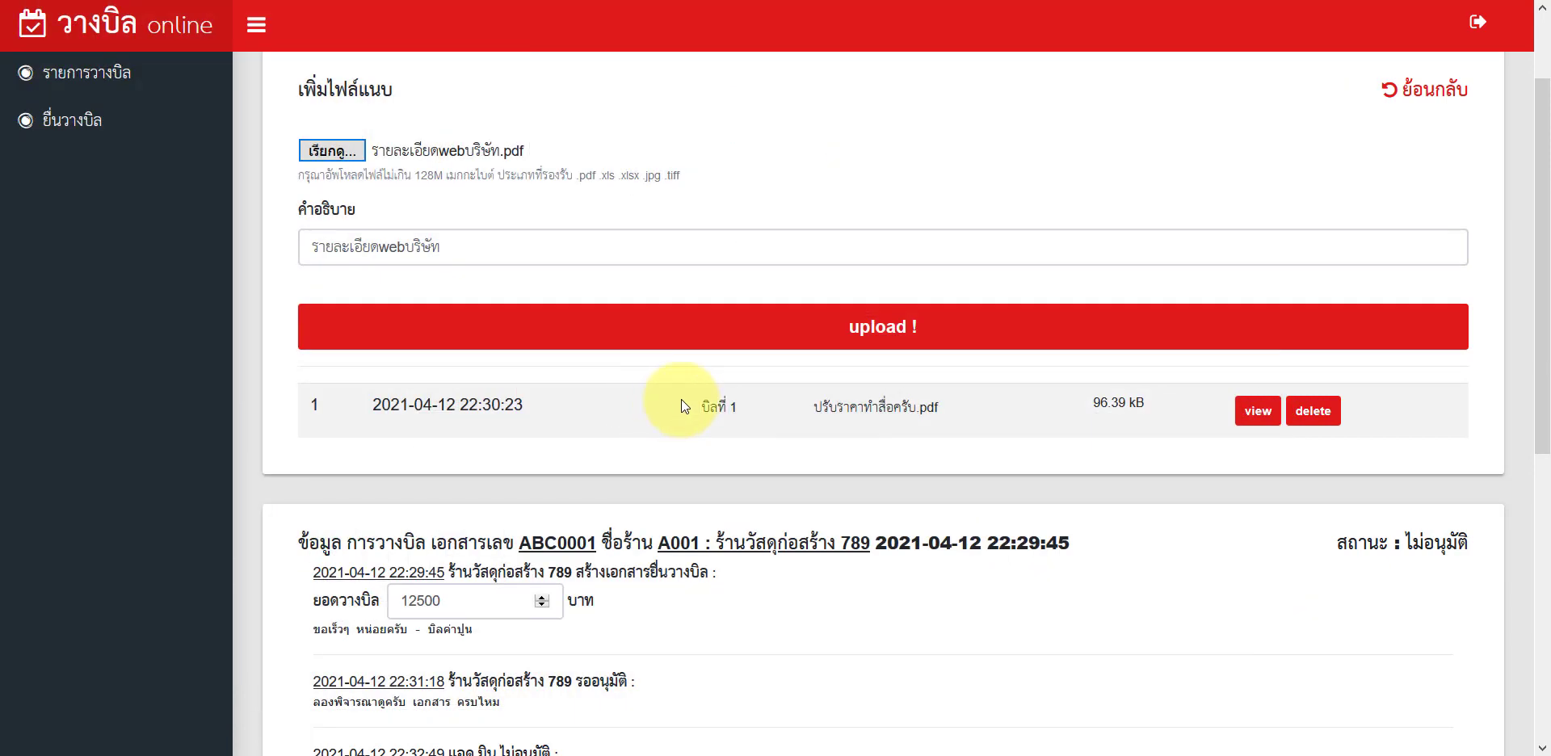
{"action": "triple_click", "coordinate": [467, 246]}
{"action": "type", "text": "บ"}
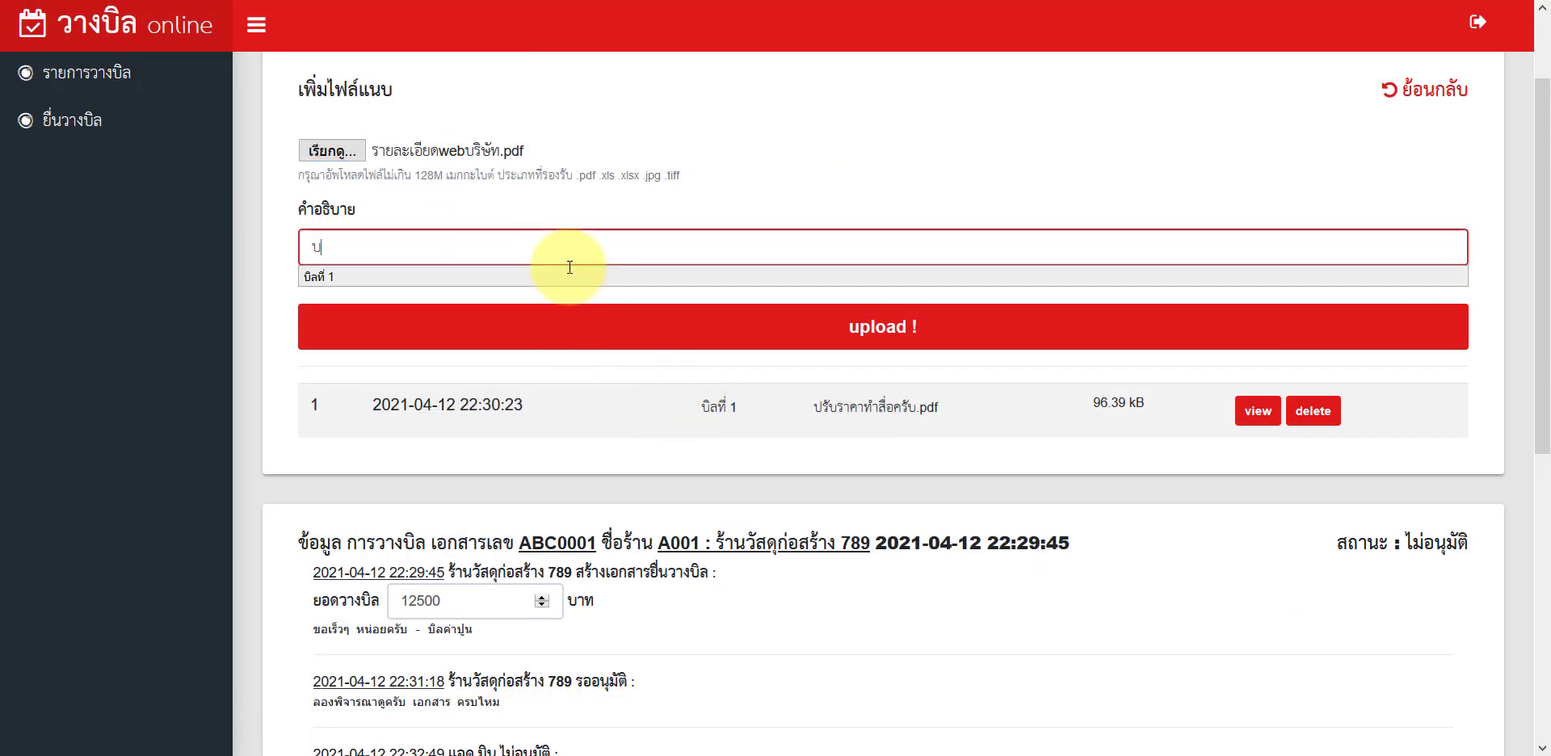
{"action": "type", "text": "ิลที่ 2"}
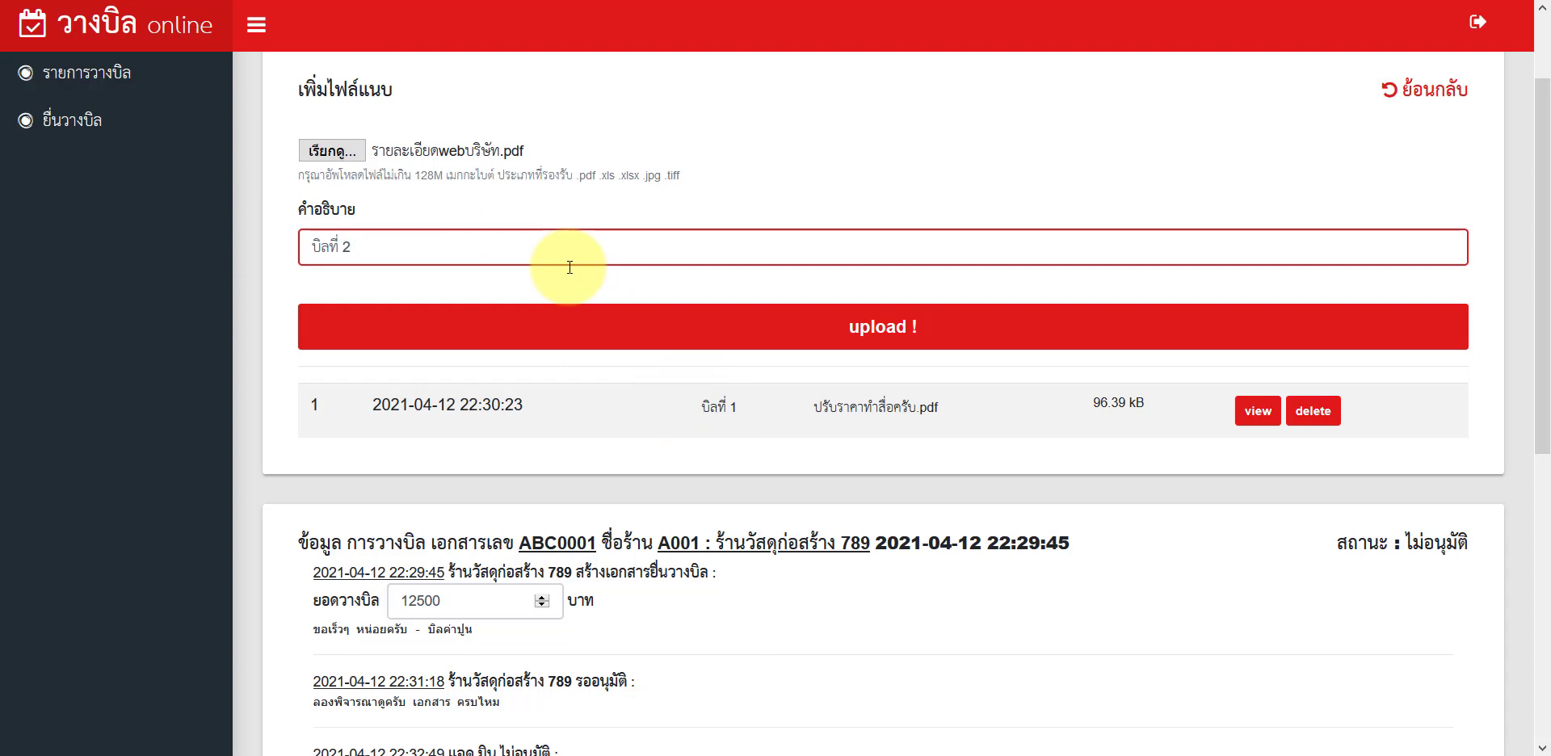
{"action": "left_click", "coordinate": [560, 318]}
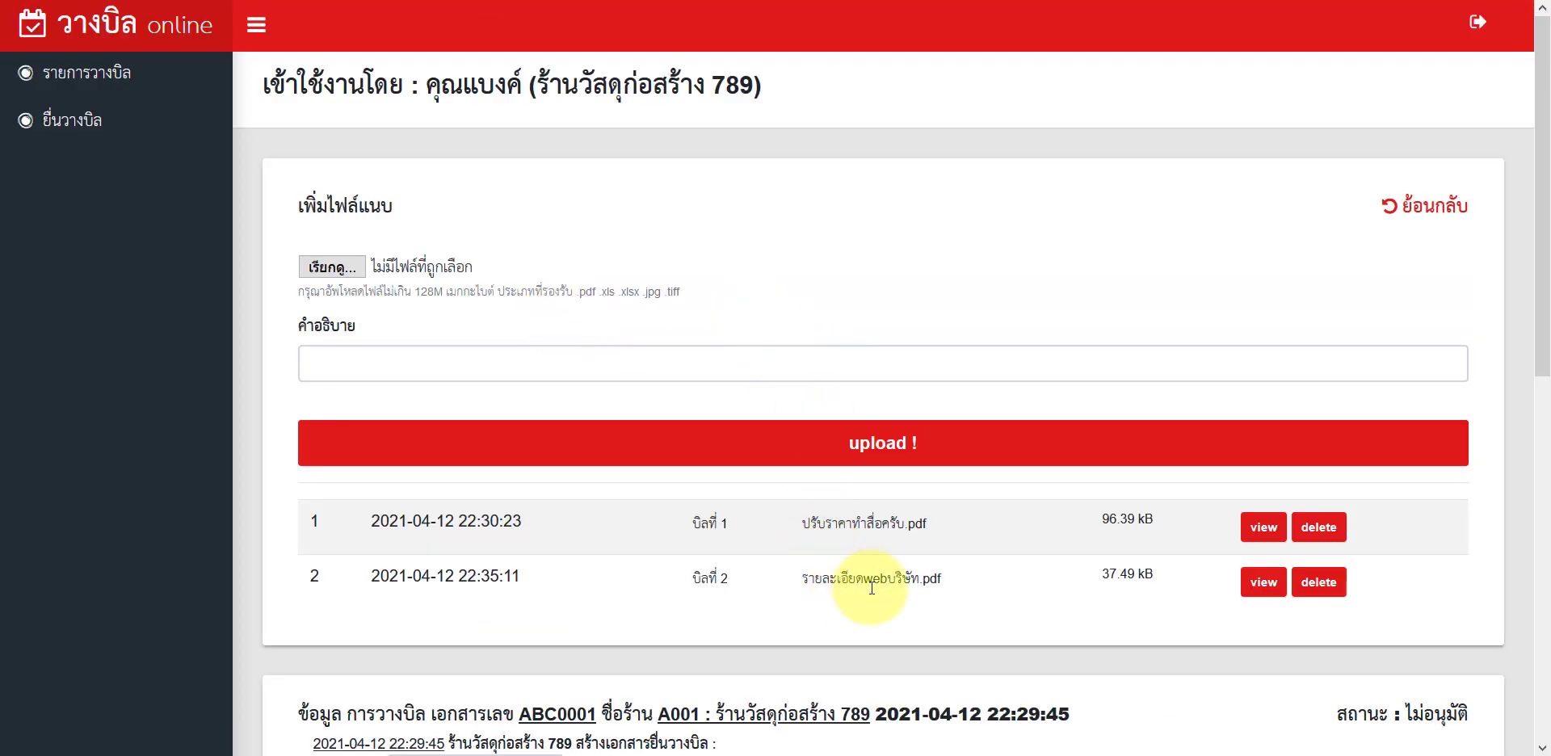
{"action": "scroll", "coordinate": [960, 597], "scroll_direction": "down", "scroll_amount": 8}
Step: Resubmit bill ABC0001 for approval with the note 'เพิ่มเอกสารแล้วครับ'
{"action": "left_click", "coordinate": [680, 534]}
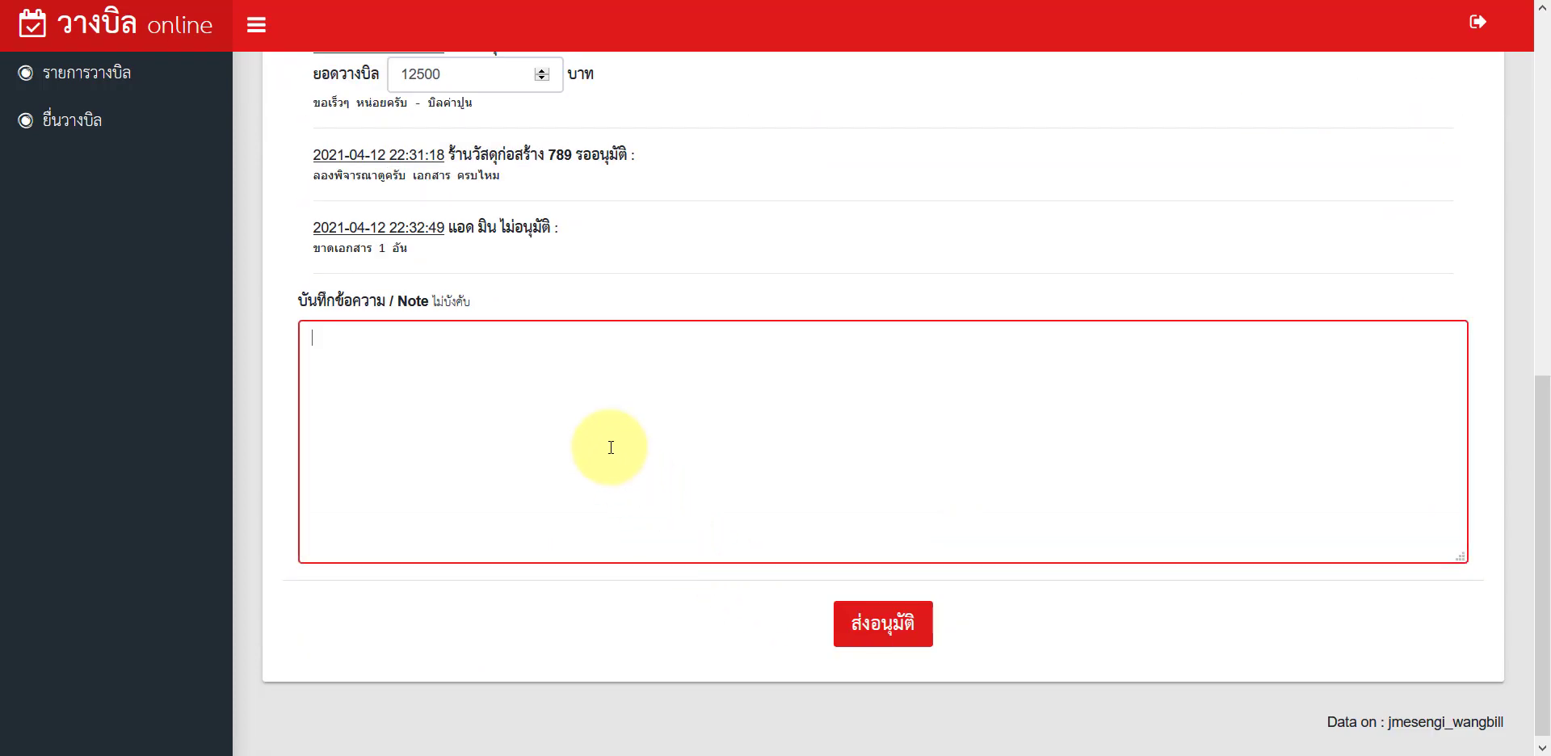
{"action": "type", "text": "เพิ่มเอกสารแล้วครับ"}
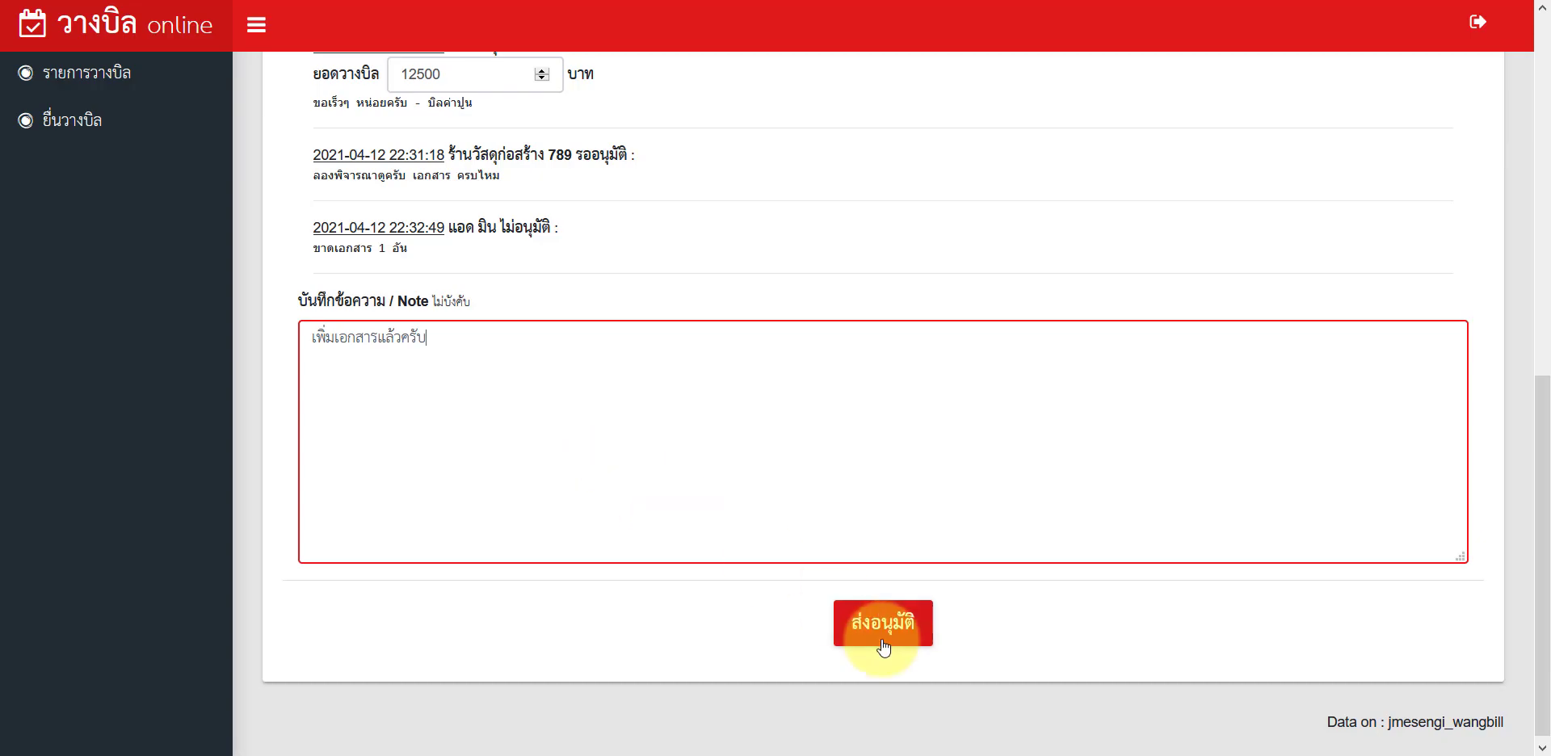
{"action": "left_click", "coordinate": [883, 637]}
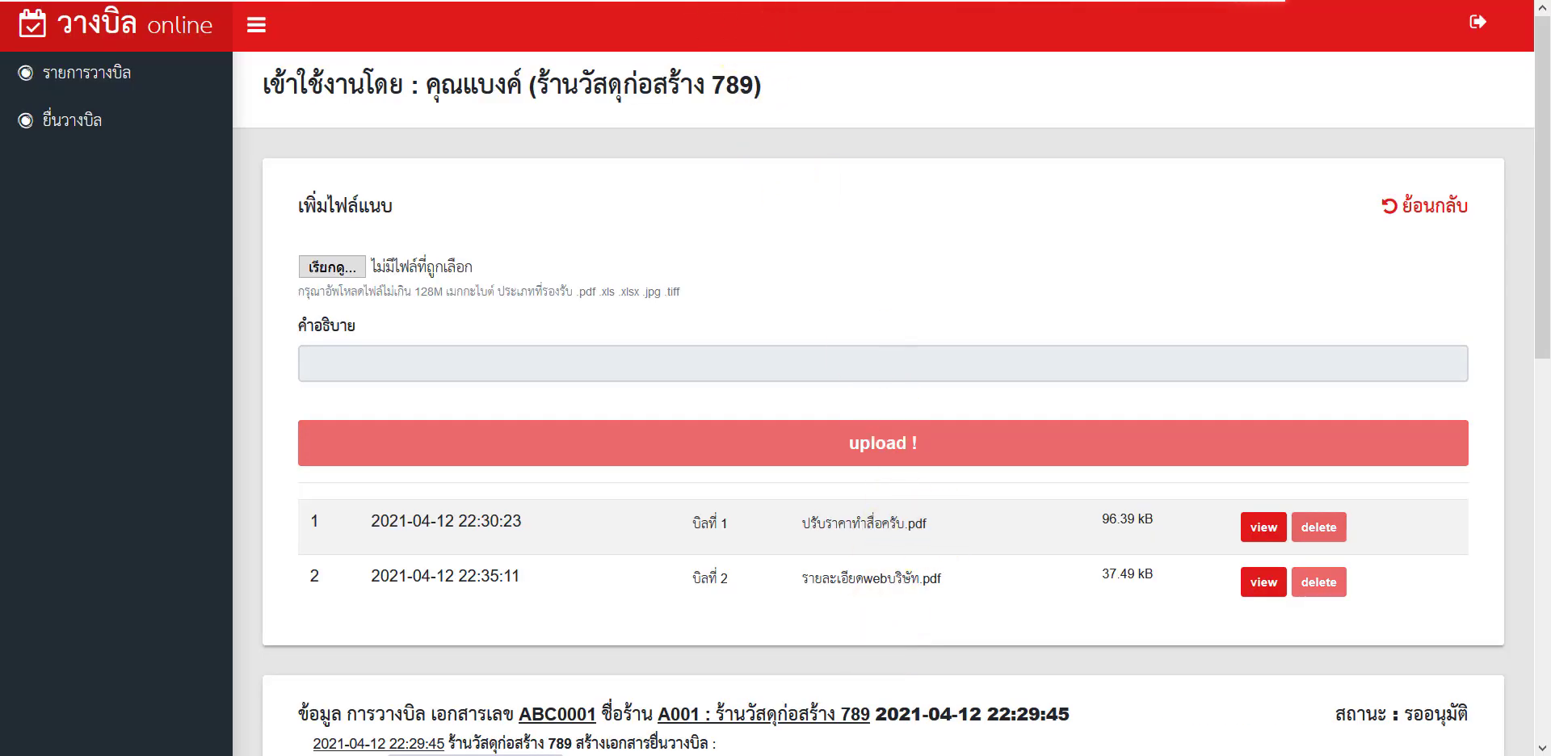
Step: In the admin view, open bill ABC0001 from รายการวางบิล to review its two attachments
{"action": "key", "text": "alt+Tab"}
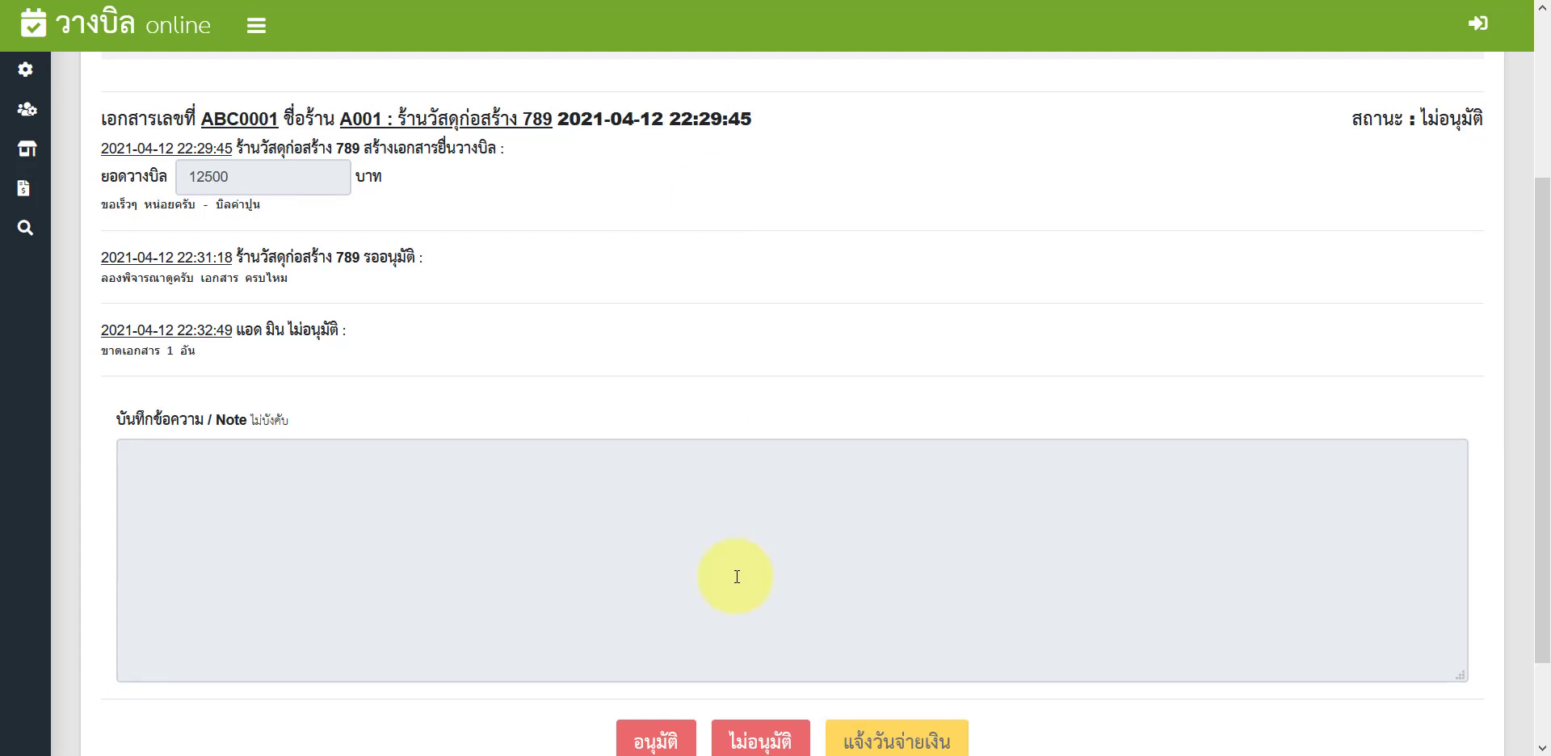
{"action": "scroll", "coordinate": [630, 461], "scroll_direction": "down", "scroll_amount": 2}
{"action": "scroll", "coordinate": [1361, 322], "scroll_direction": "up", "scroll_amount": 3}
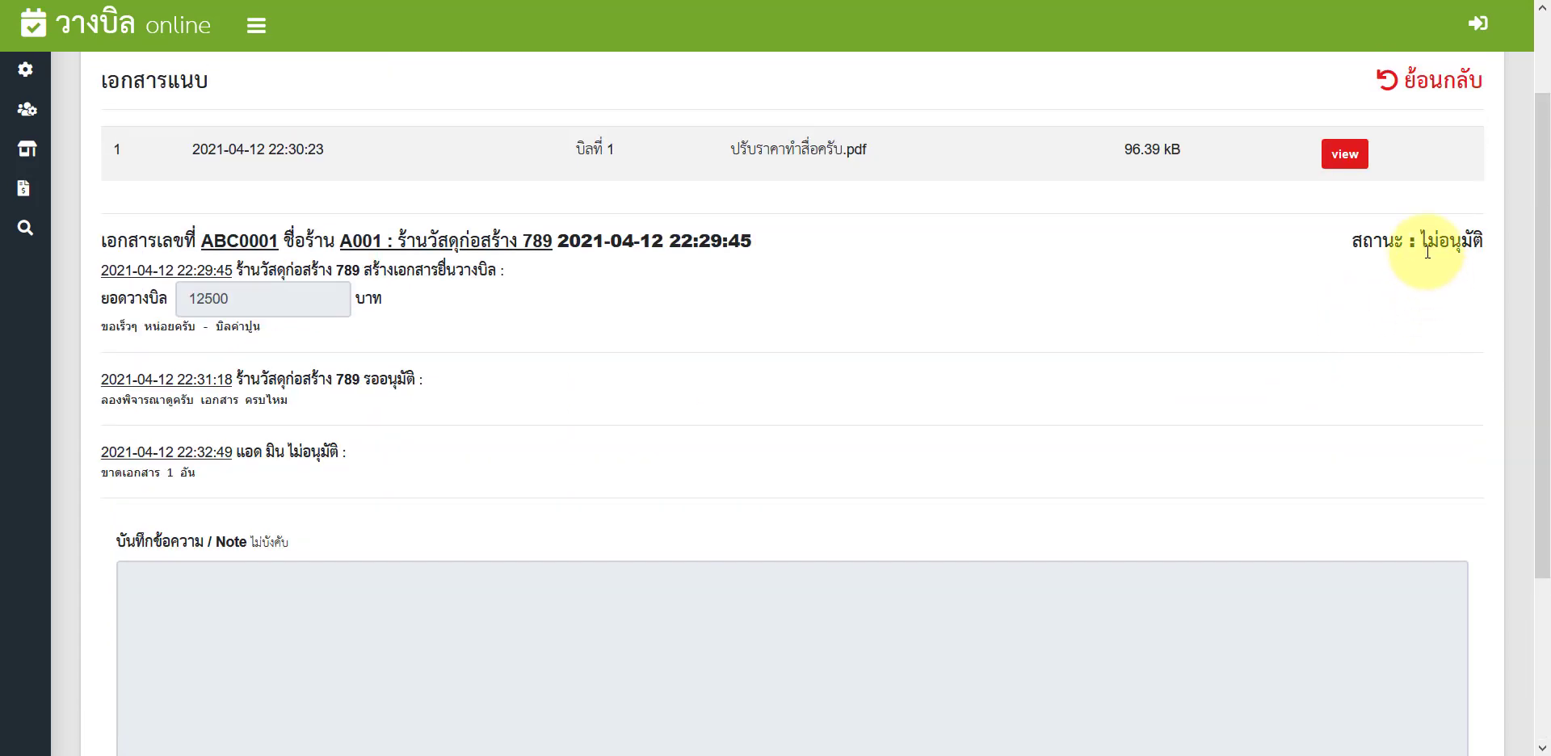
{"action": "left_click", "coordinate": [25, 188]}
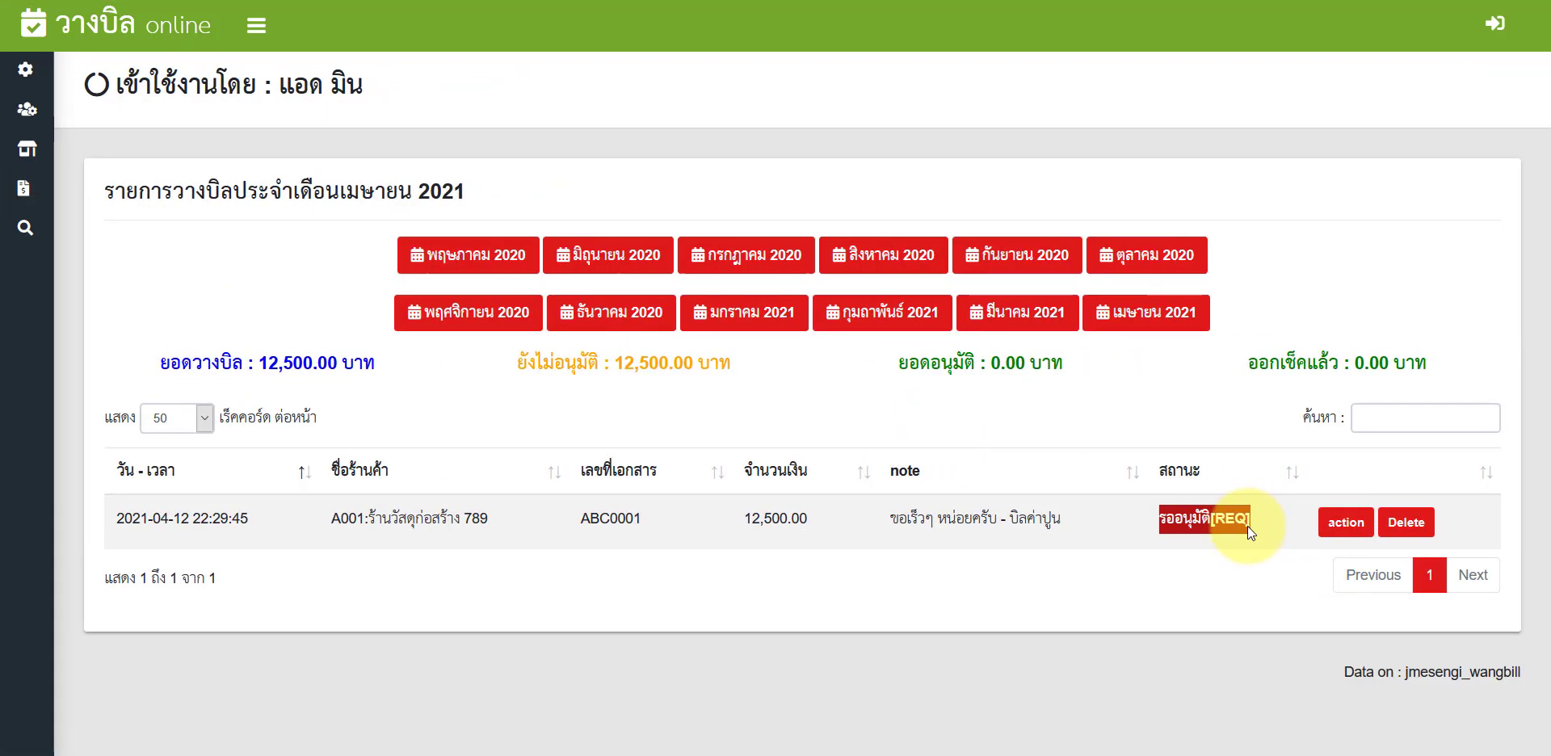
{"action": "left_click", "coordinate": [1339, 524]}
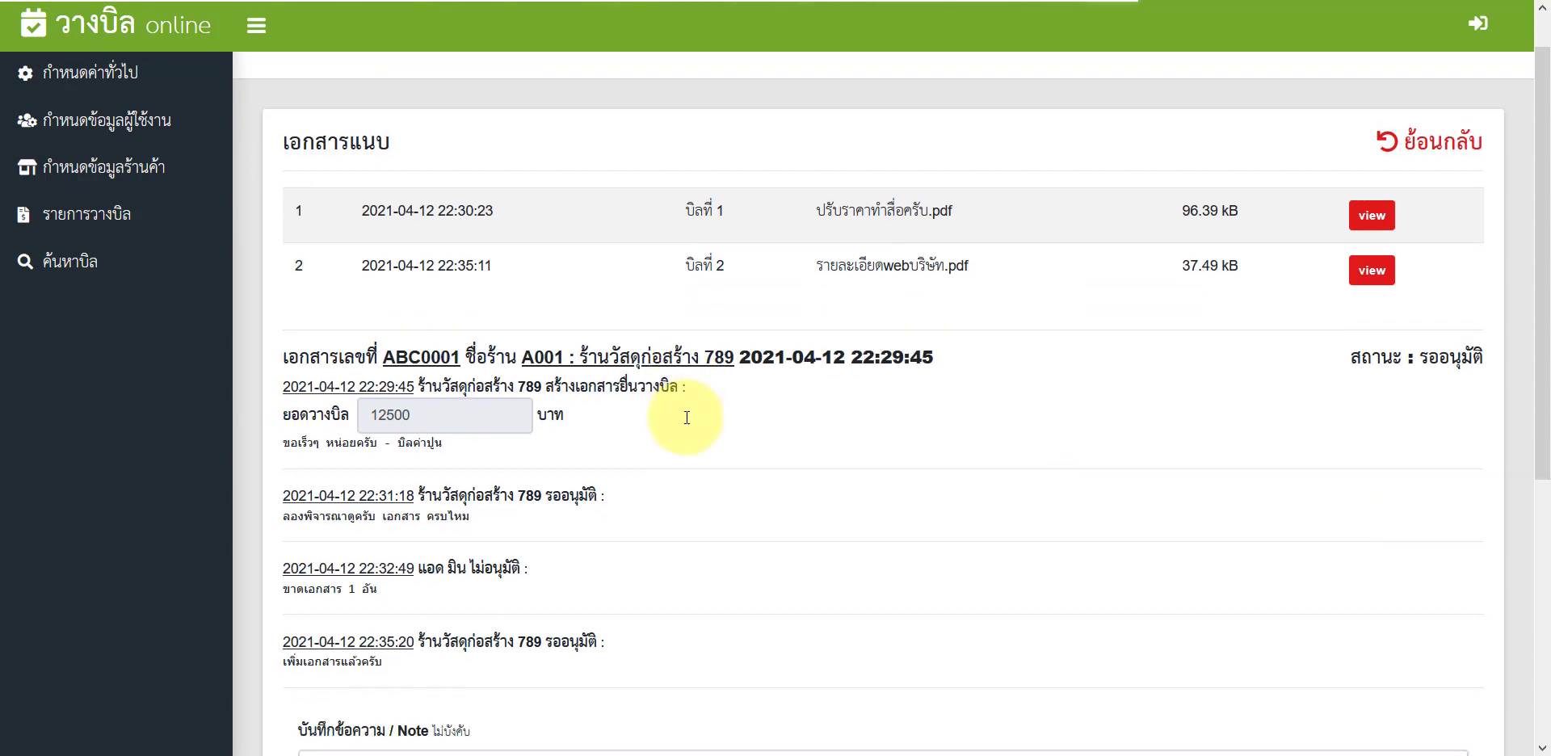
{"action": "scroll", "coordinate": [685, 417], "scroll_direction": "down", "scroll_amount": 6}
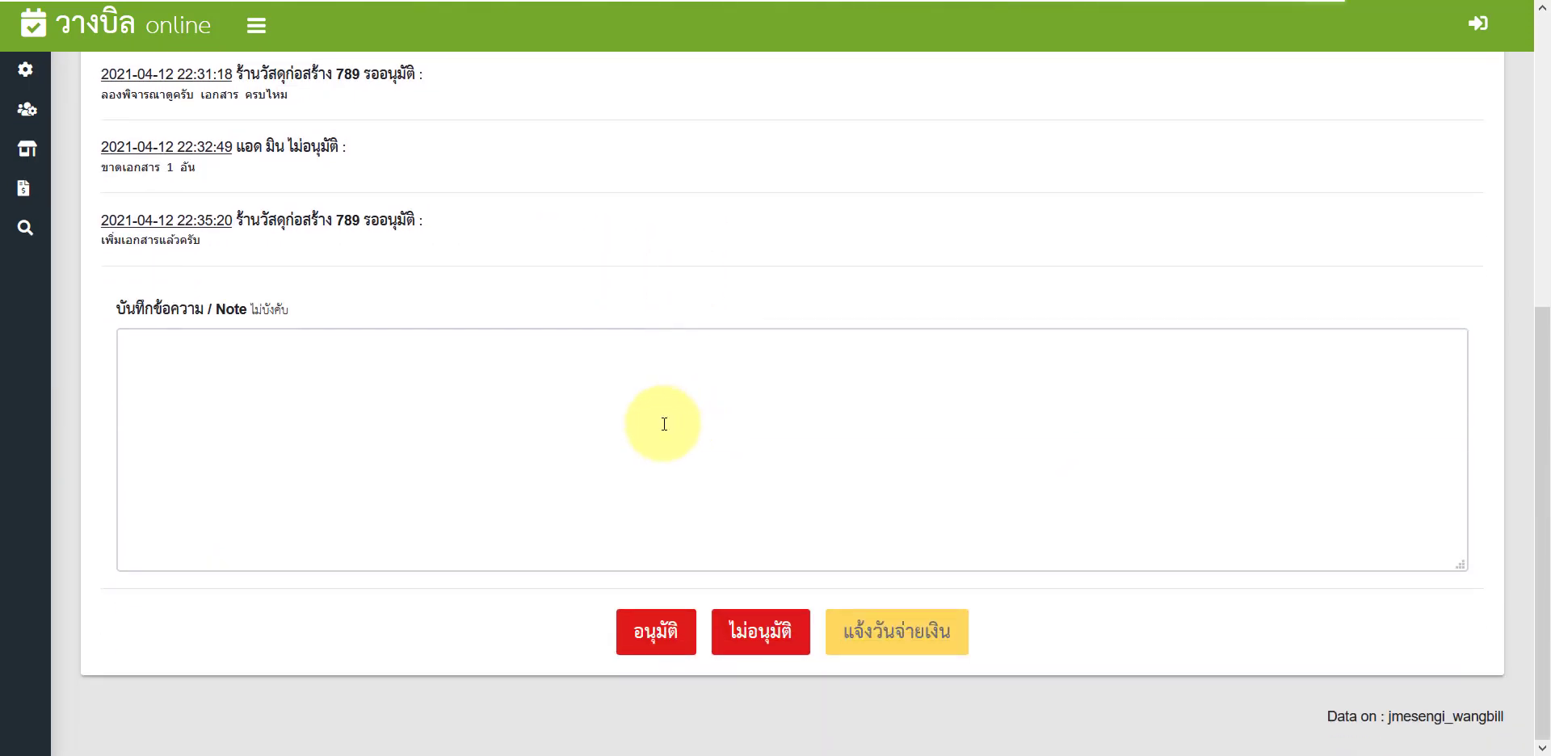
Step: Approve bill ABC0001 with the note 'อนุมัติแล้ว บิลถูกต้อง มาเอาเงินวันที่ 30 เมษา' and confirm
{"action": "left_click", "coordinate": [665, 424]}
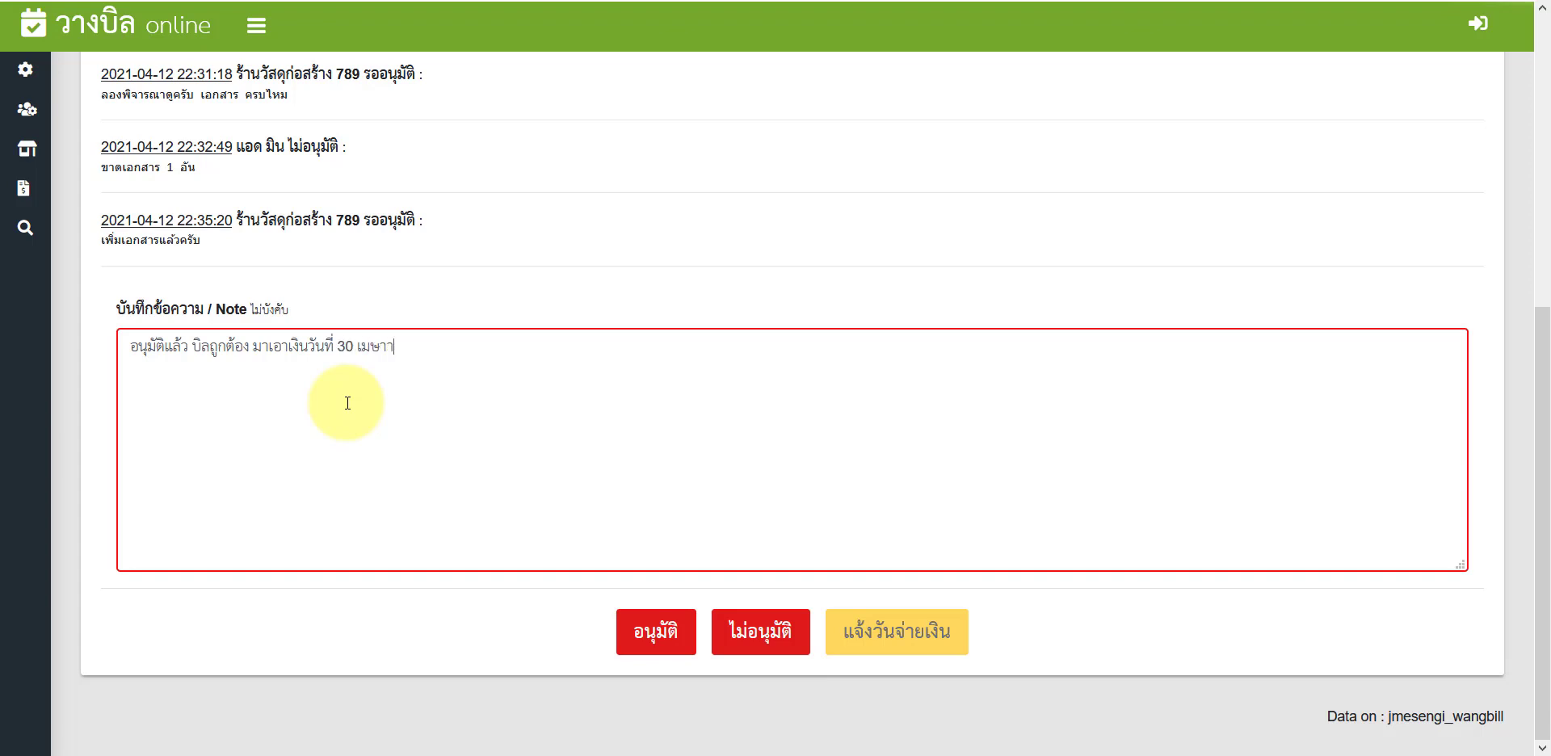
{"action": "left_click", "coordinate": [635, 629]}
{"action": "left_click", "coordinate": [757, 320]}
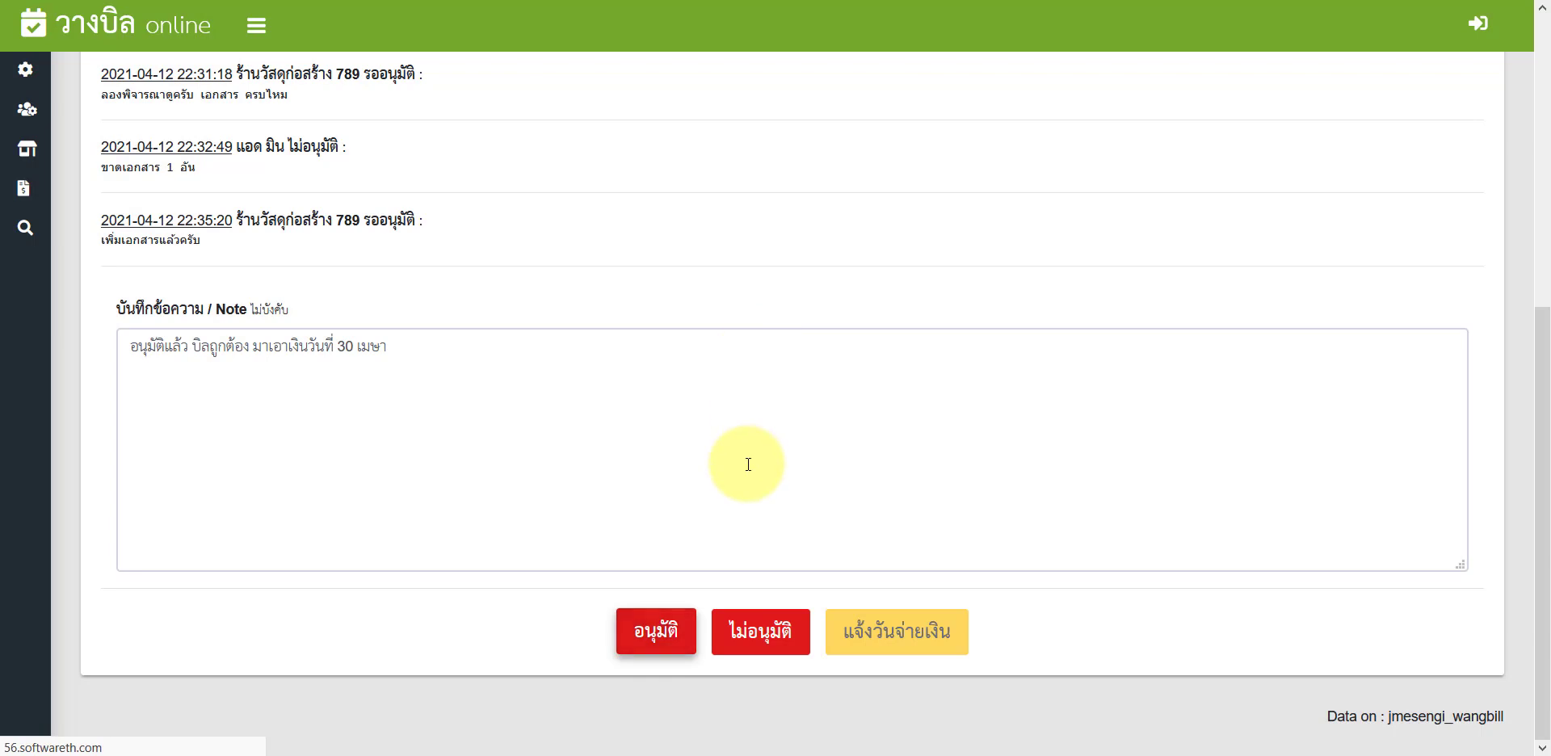
{"action": "scroll", "coordinate": [747, 464], "scroll_direction": "down", "scroll_amount": 7}
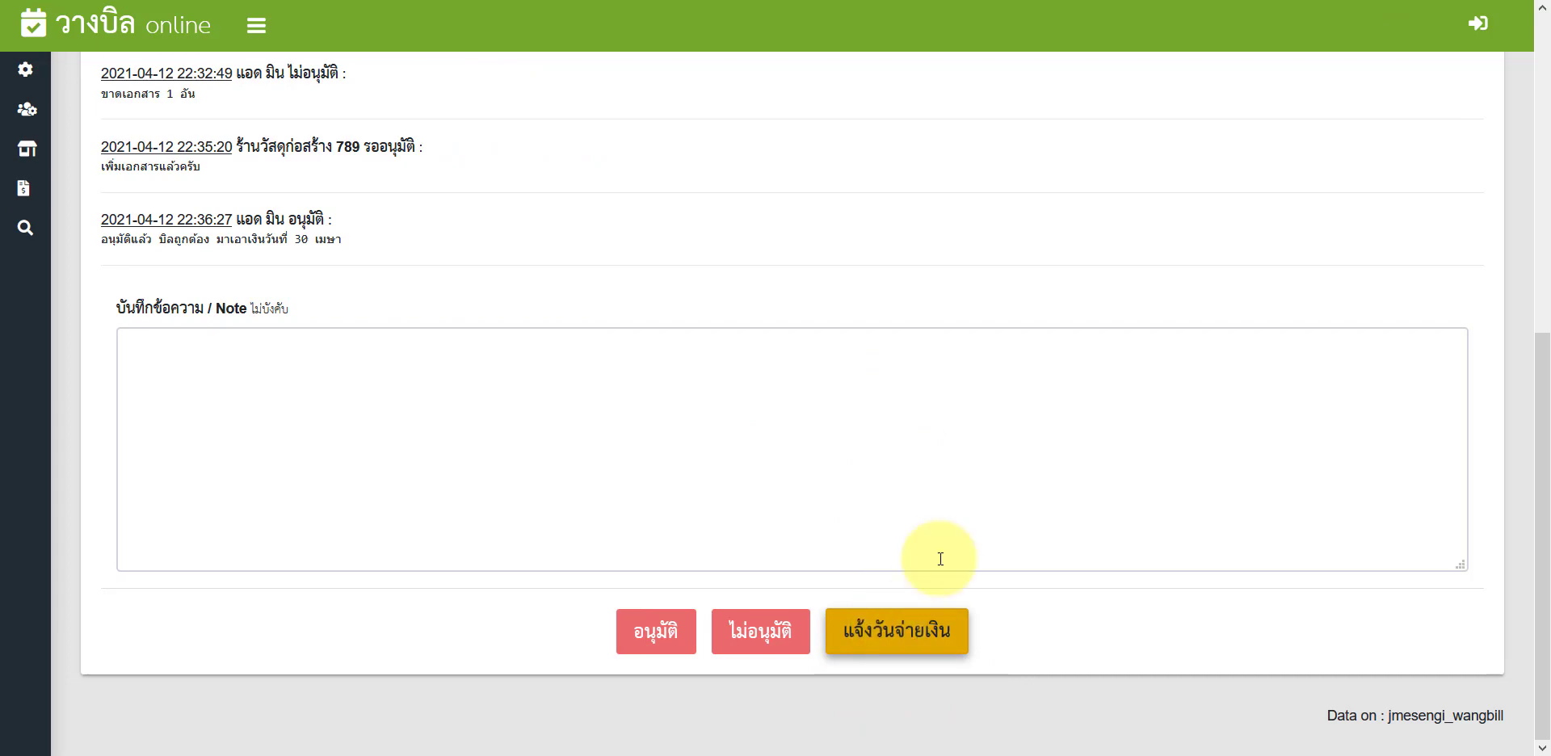
{"action": "scroll", "coordinate": [953, 257], "scroll_direction": "down", "scroll_amount": 9}
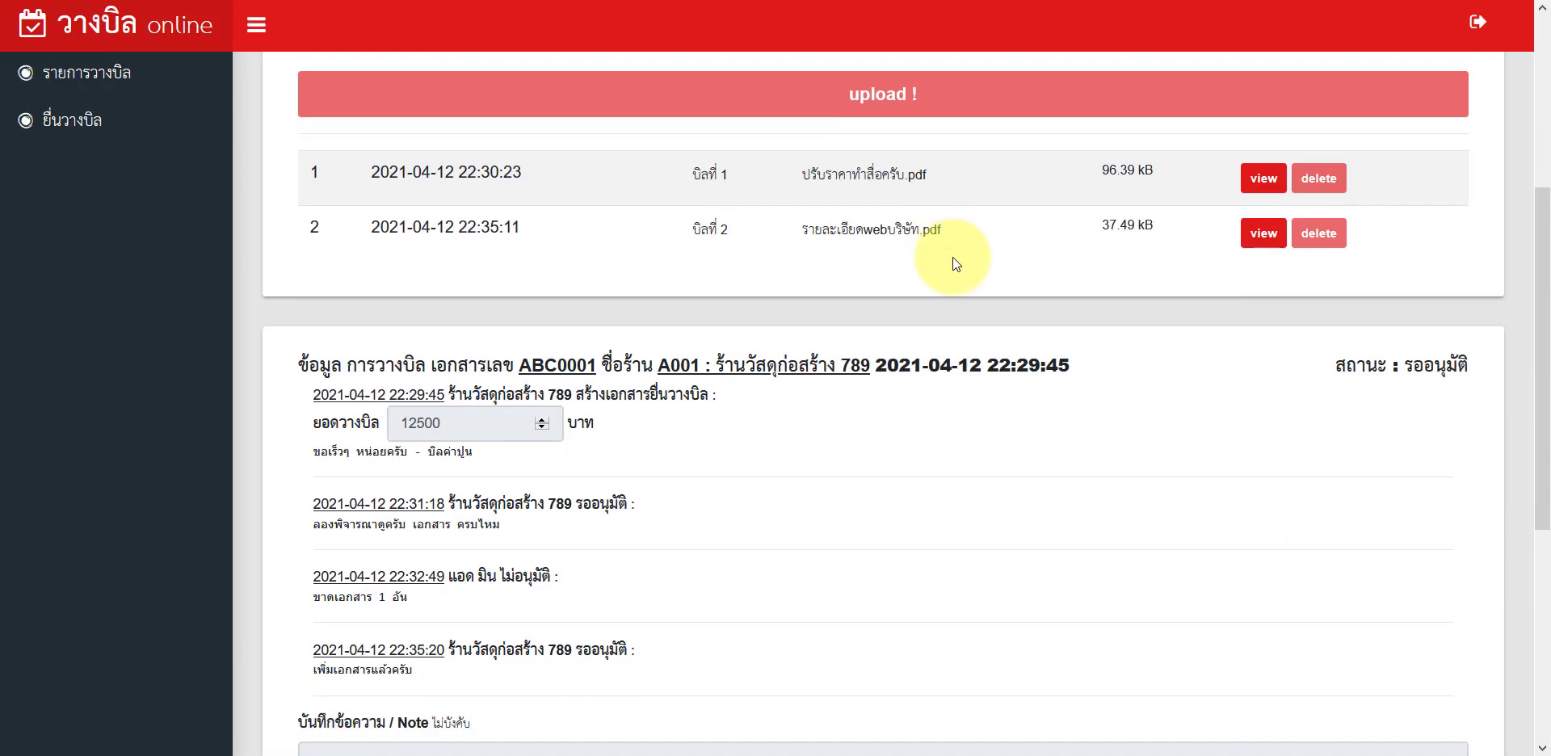
{"action": "scroll", "coordinate": [878, 399], "scroll_direction": "up", "scroll_amount": 5}
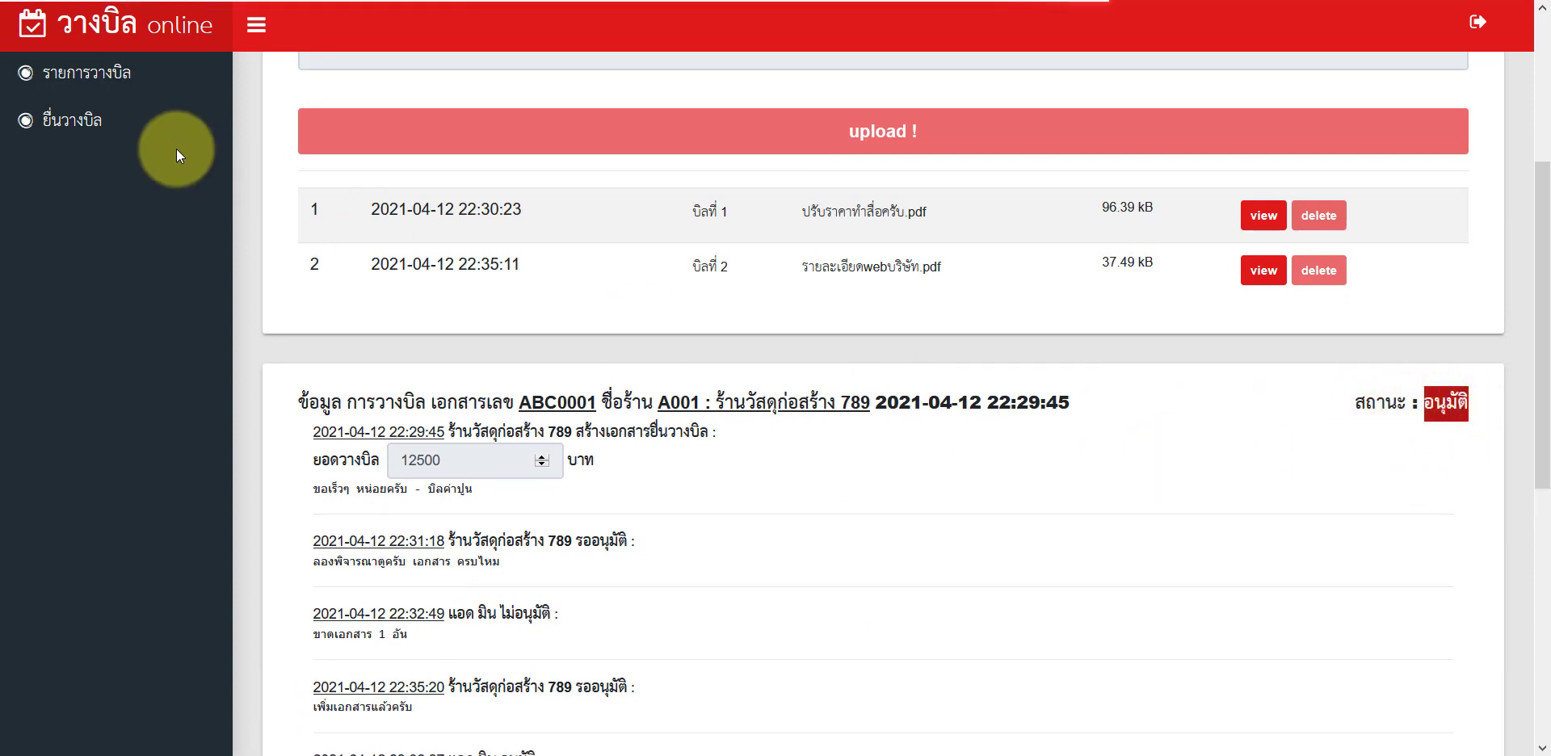
{"action": "left_click", "coordinate": [89, 75]}
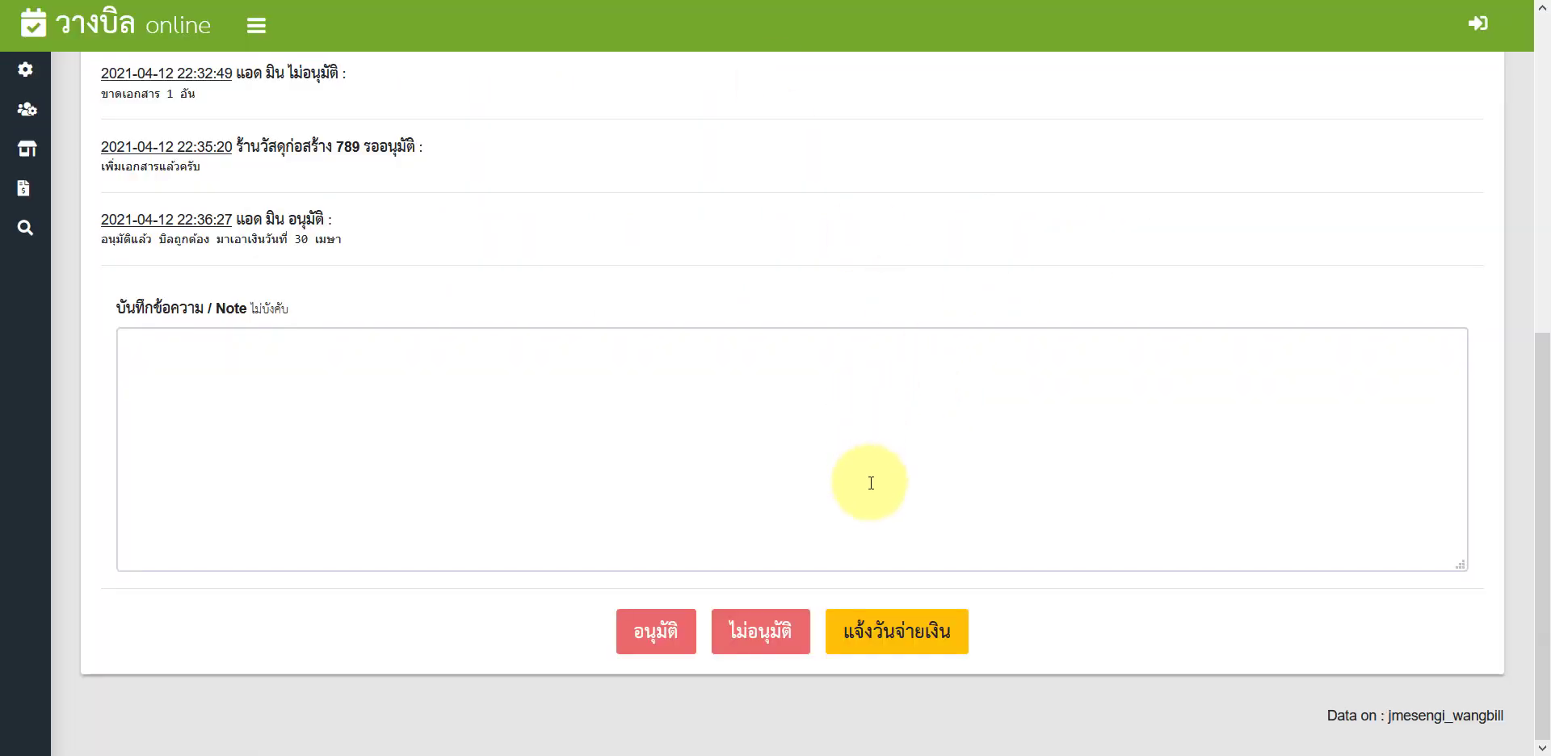
{"action": "scroll", "coordinate": [866, 478], "scroll_direction": "up", "scroll_amount": 4}
{"action": "scroll", "coordinate": [866, 478], "scroll_direction": "down", "scroll_amount": 3}
{"action": "scroll", "coordinate": [907, 626], "scroll_direction": "down", "scroll_amount": 1}
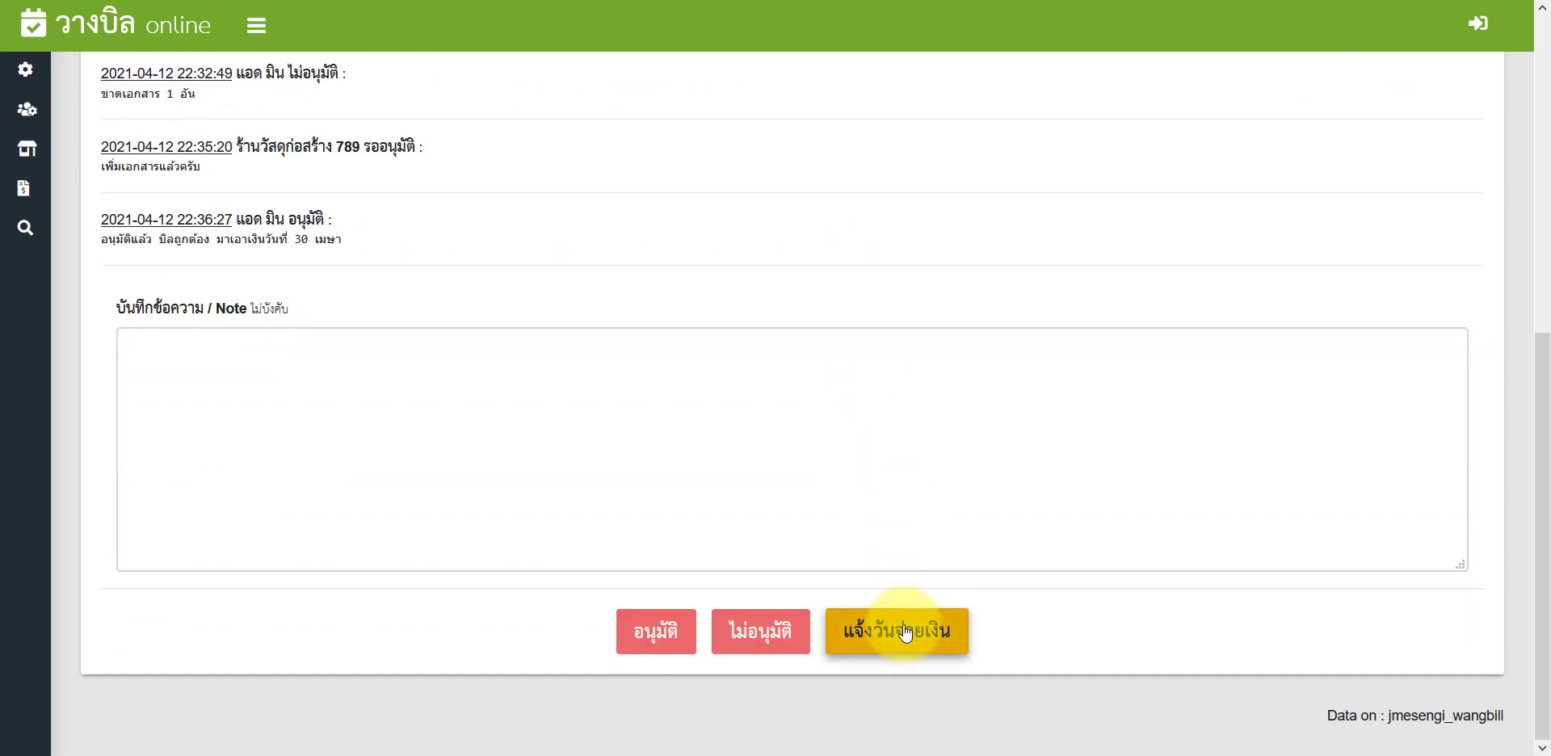
Step: Send ABC0001's payment-date notice and check the vendor list shows ติดต่อรับเช็ค with 12,500.00 baht issued
{"action": "left_click", "coordinate": [895, 630]}
{"action": "left_click", "coordinate": [766, 323]}
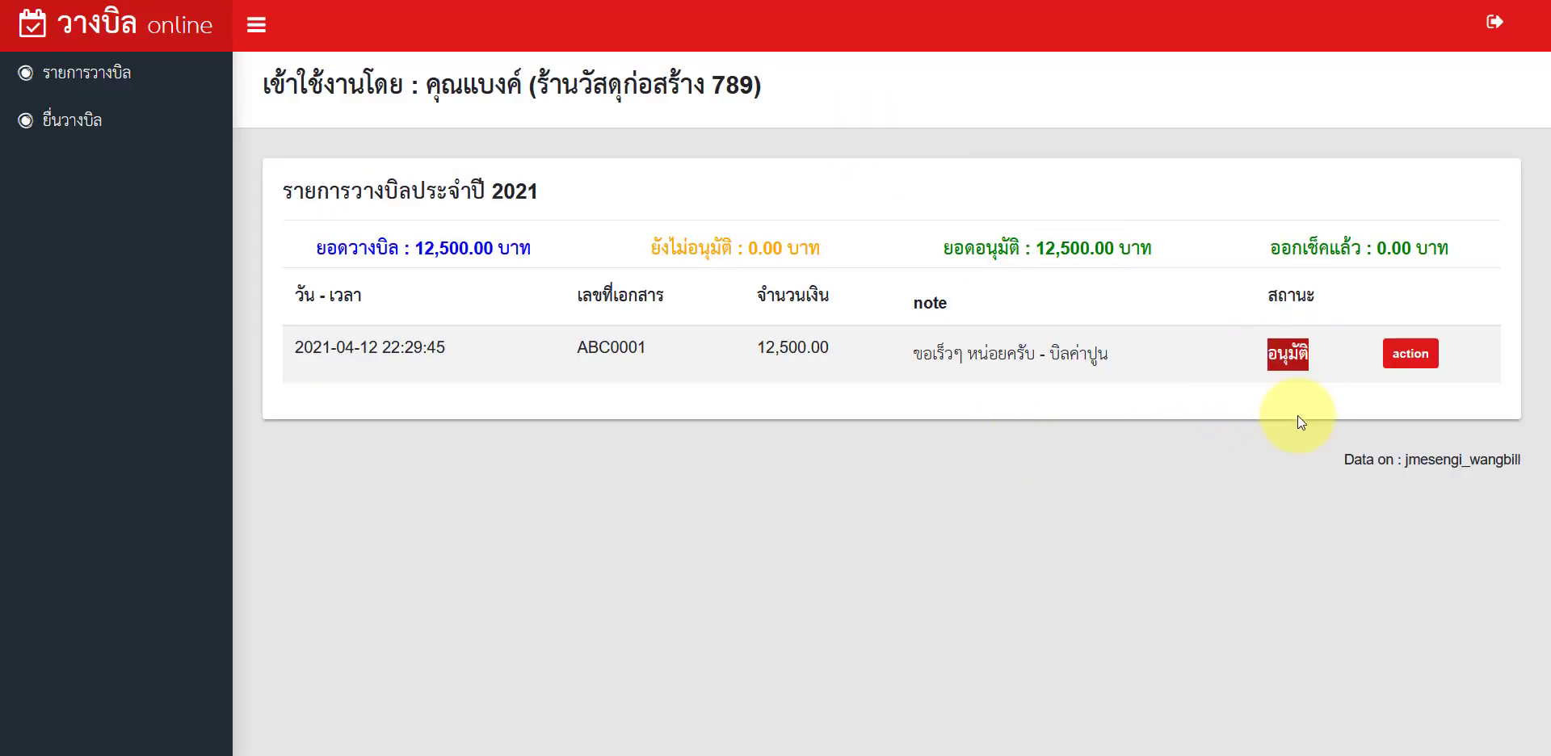
{"action": "double_click", "coordinate": [1241, 356]}
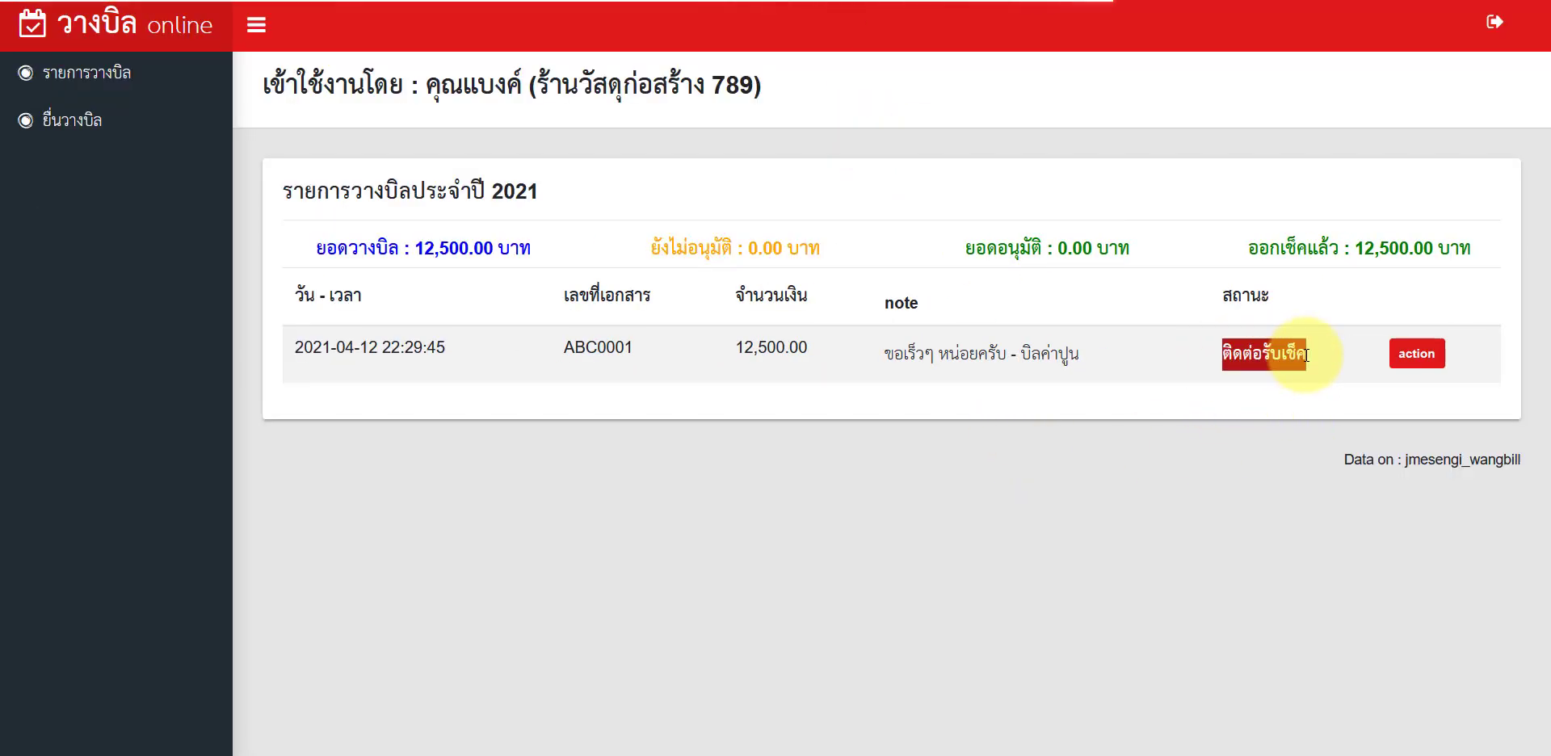
{"action": "left_click", "coordinate": [1309, 357]}
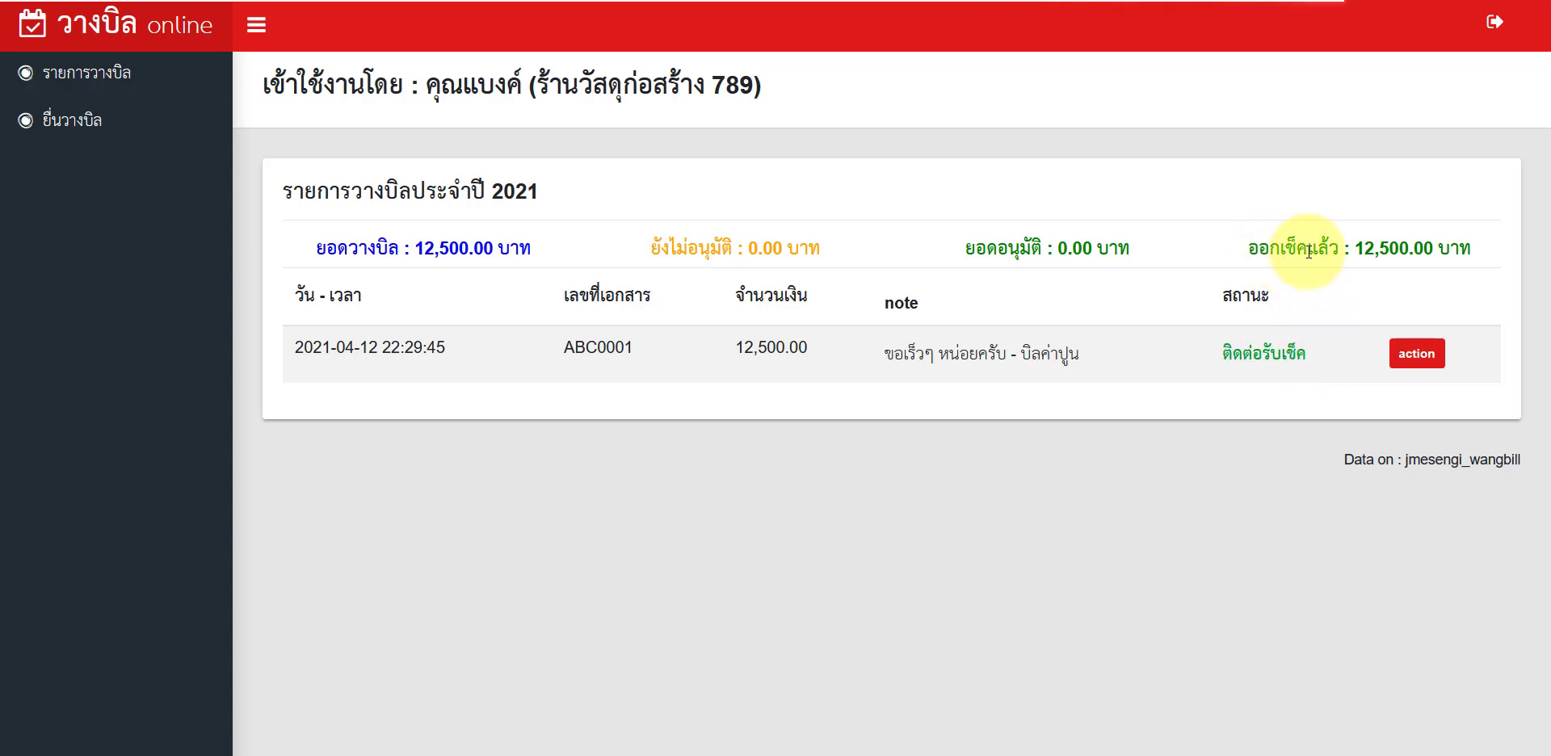
{"action": "left_click_drag", "start_coordinate": [1337, 249], "coordinate": [1471, 249]}
{"action": "left_click", "coordinate": [1239, 249]}
{"action": "left_click", "coordinate": [1163, 540]}
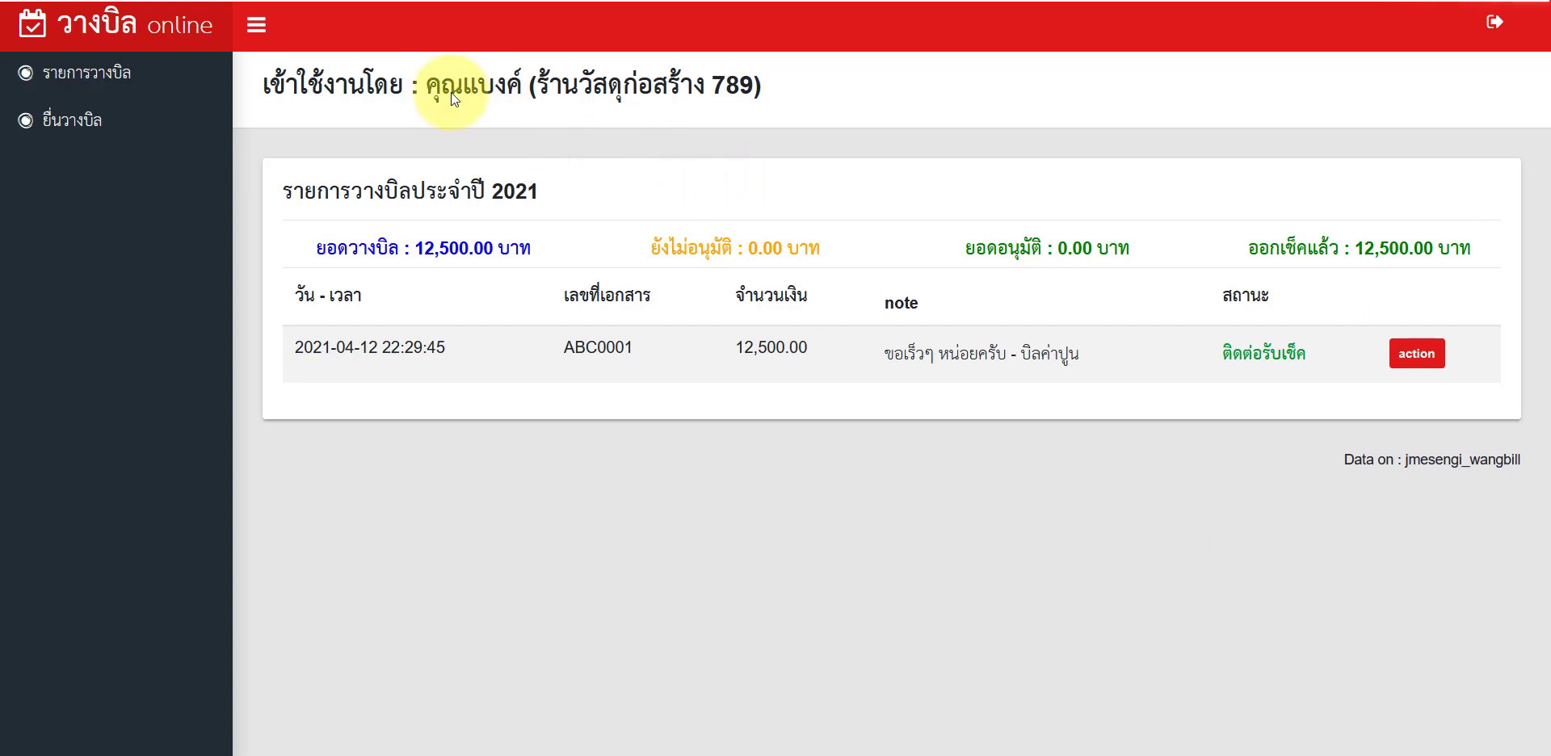
Step: Open the Wangbill Online e-mail in Gmail and check ABC0001's approval note
{"action": "key", "text": "alt+Tab"}
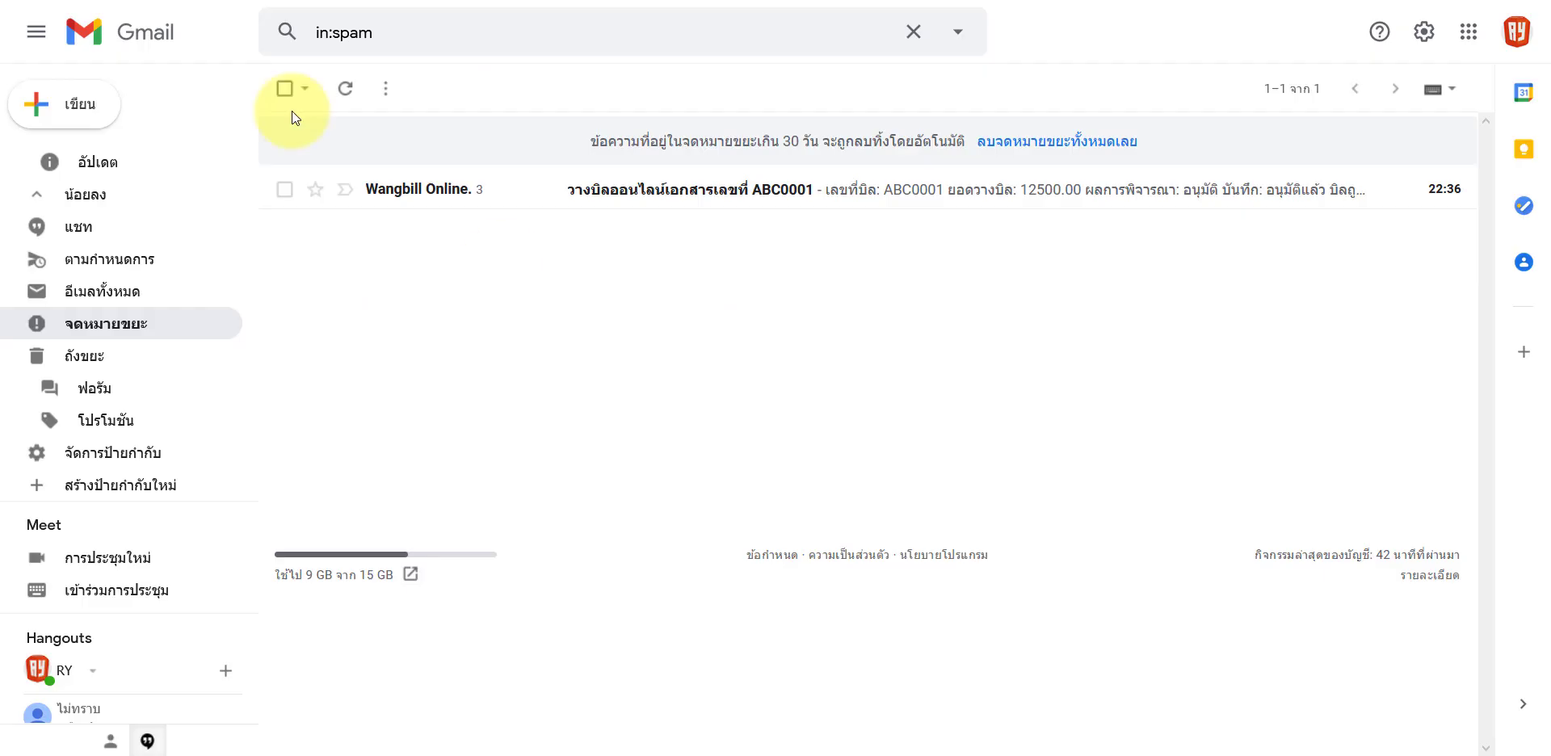
{"action": "left_click", "coordinate": [668, 206]}
{"action": "scroll", "coordinate": [661, 337], "scroll_direction": "down", "scroll_amount": 3}
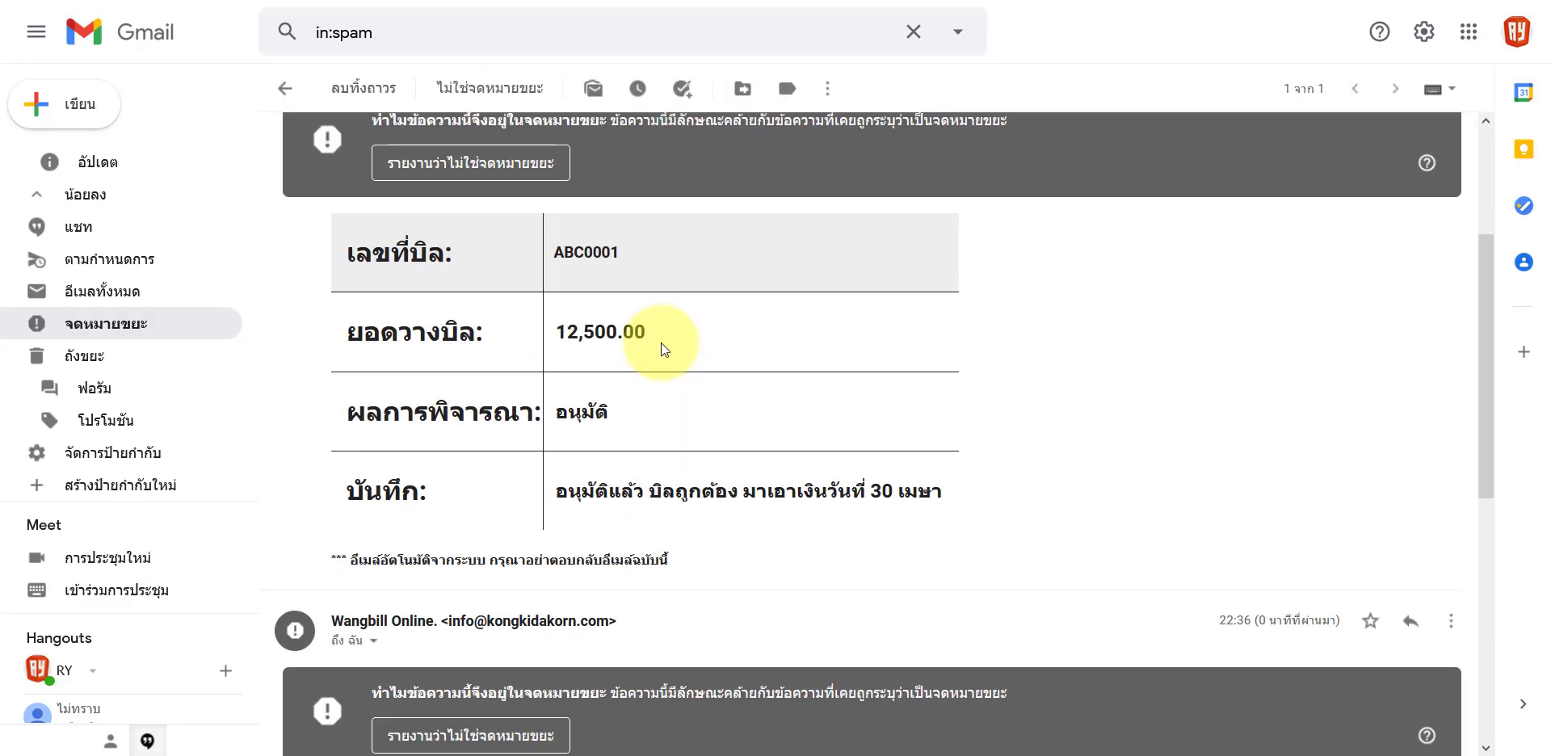
{"action": "left_click_drag", "start_coordinate": [610, 491], "coordinate": [706, 507]}
{"action": "left_click", "coordinate": [639, 420]}
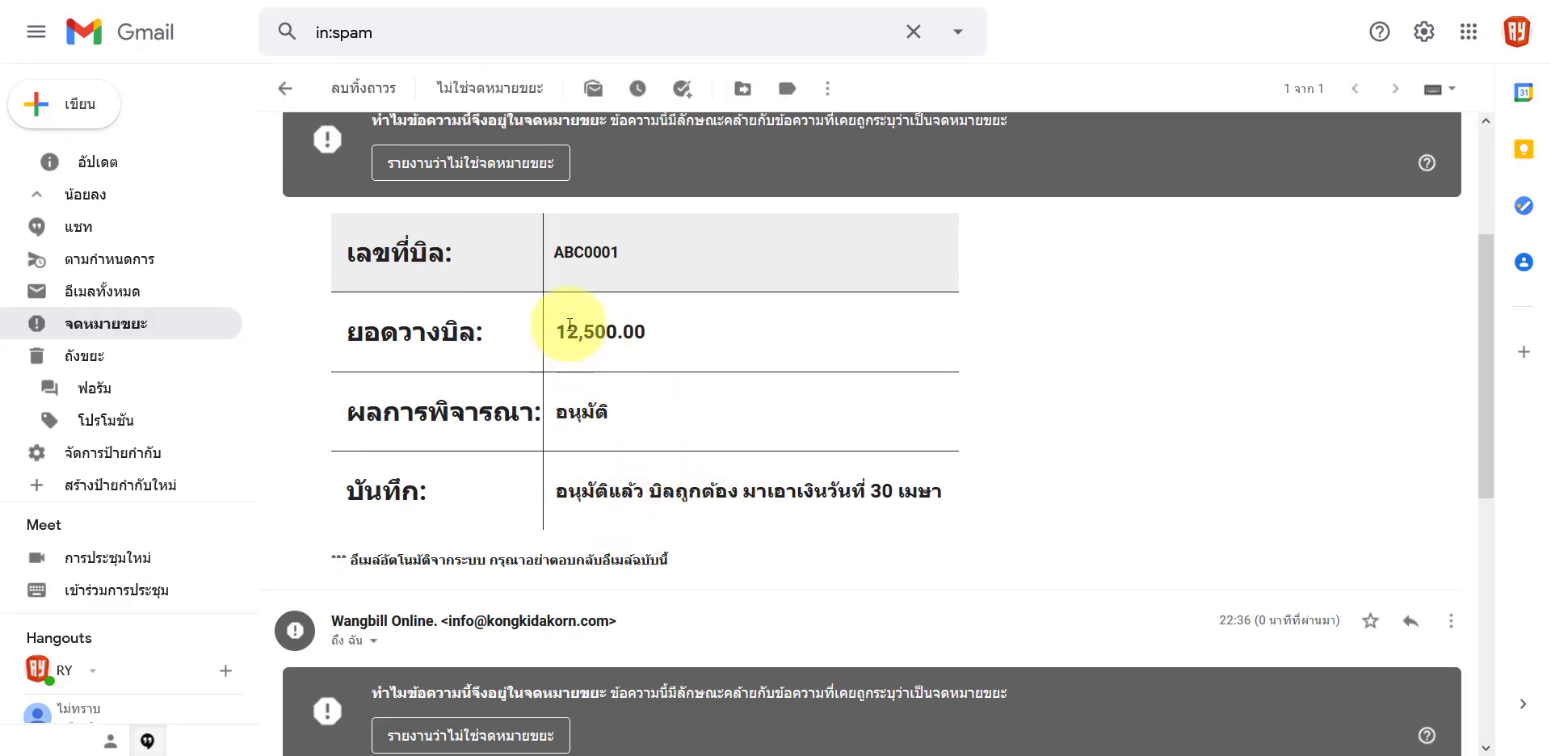
{"action": "left_click_drag", "start_coordinate": [574, 252], "coordinate": [619, 252]}
{"action": "left_click_drag", "start_coordinate": [648, 489], "coordinate": [832, 492]}
Step: Scroll to the latest notification and check its ติดต่อรับเช็ค result
{"action": "scroll", "coordinate": [832, 493], "scroll_direction": "down", "scroll_amount": 8}
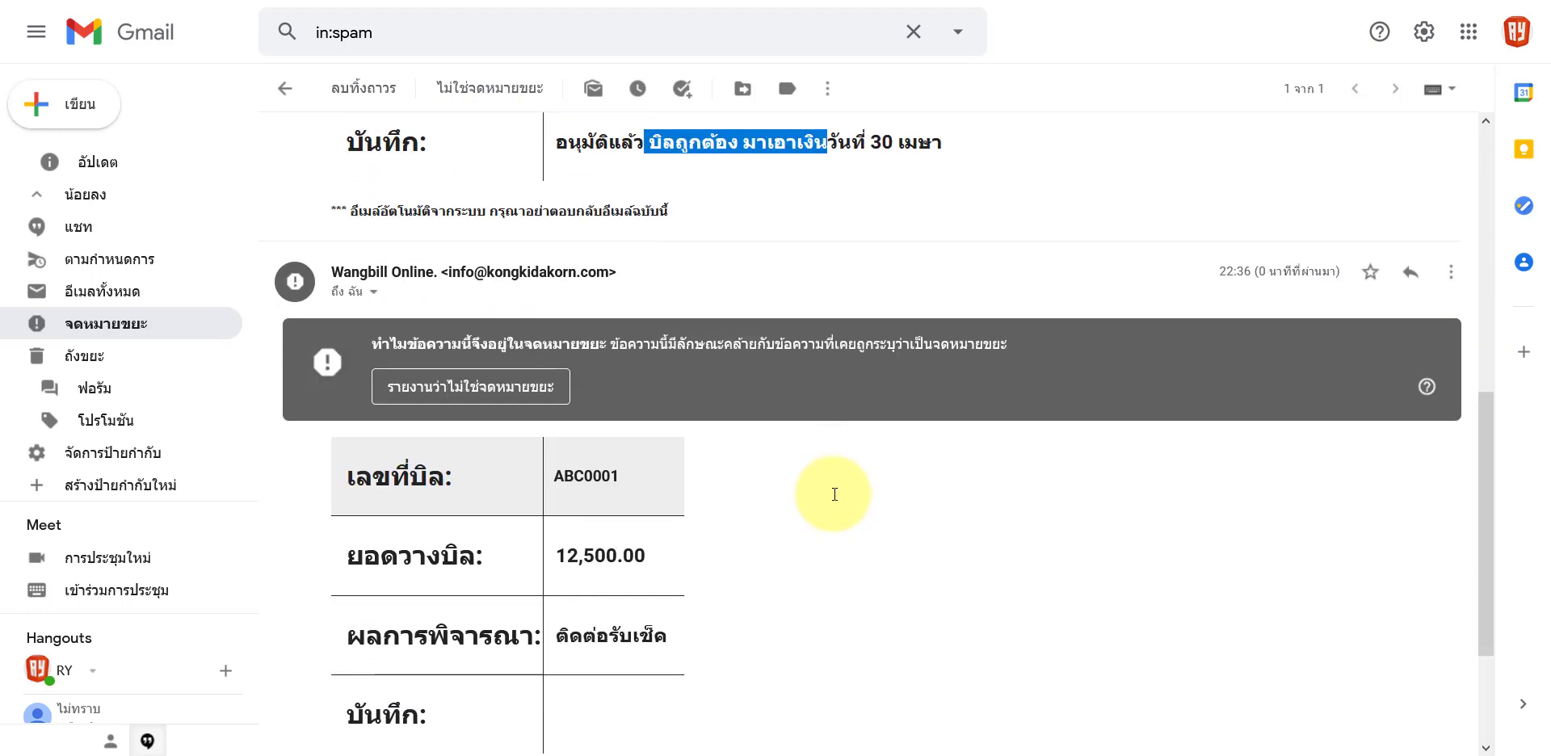
{"action": "scroll", "coordinate": [833, 493], "scroll_direction": "up", "scroll_amount": 1}
{"action": "scroll", "coordinate": [832, 493], "scroll_direction": "up", "scroll_amount": 2}
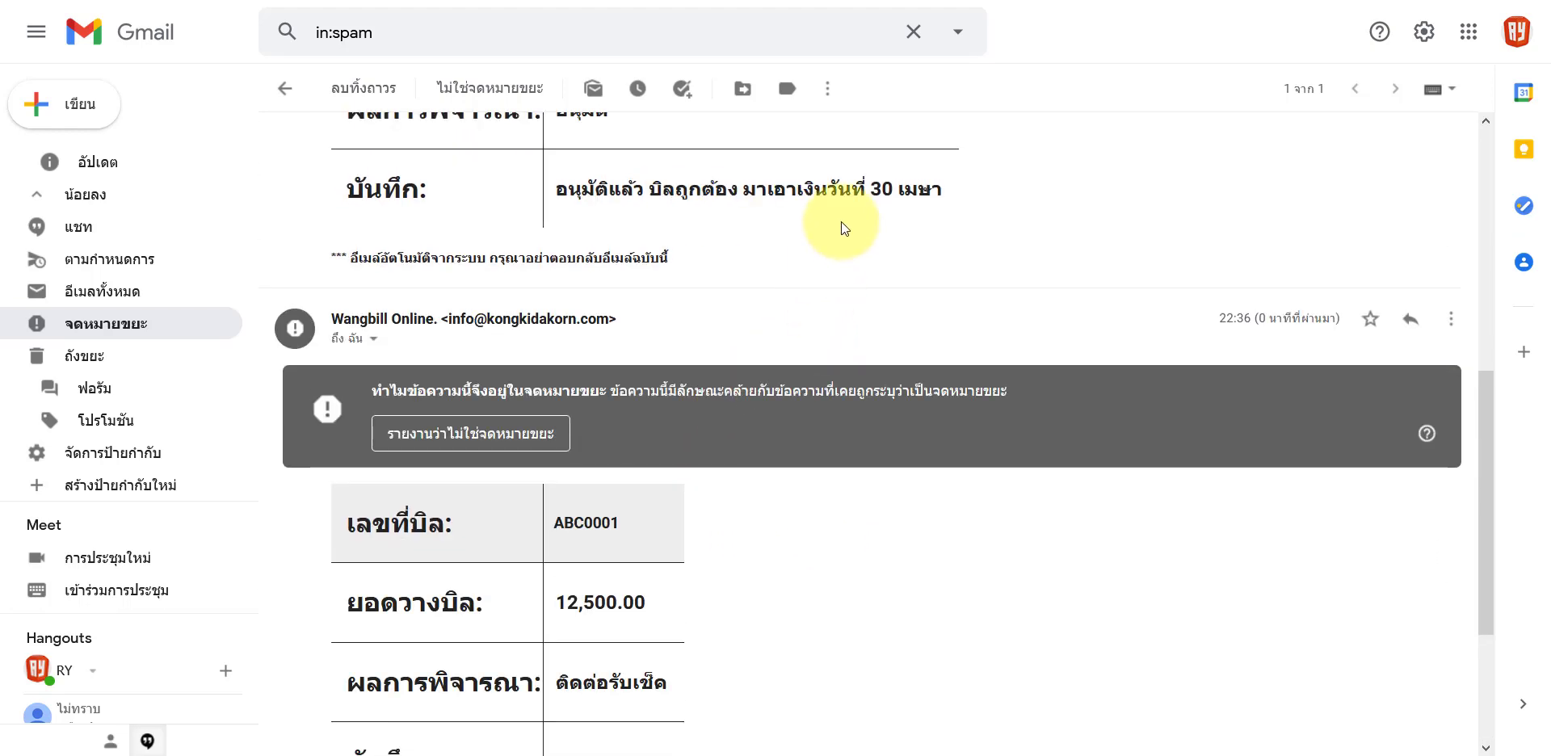
{"action": "scroll", "coordinate": [646, 492], "scroll_direction": "down", "scroll_amount": 2}
{"action": "double_click", "coordinate": [564, 578]}
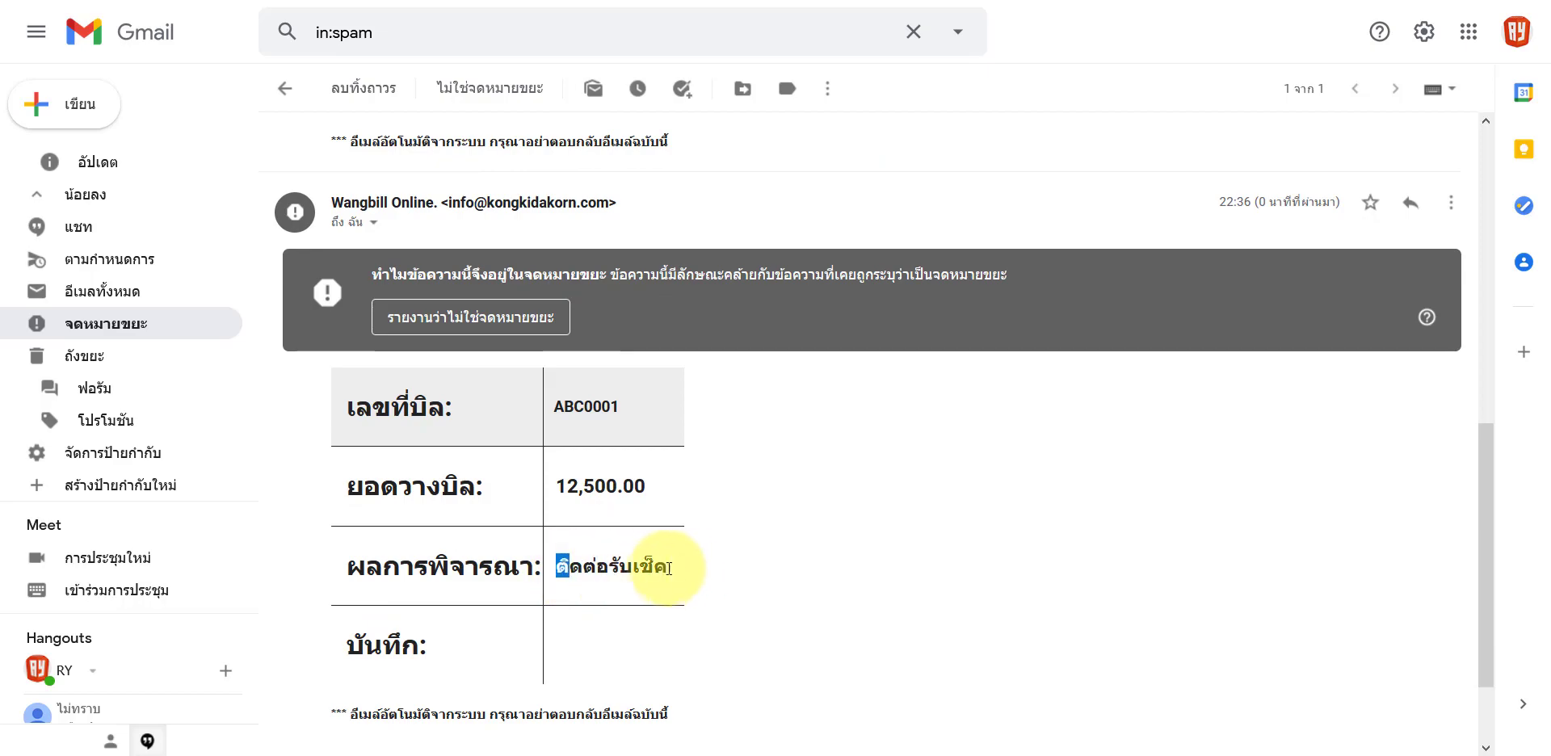
{"action": "left_click", "coordinate": [633, 565]}
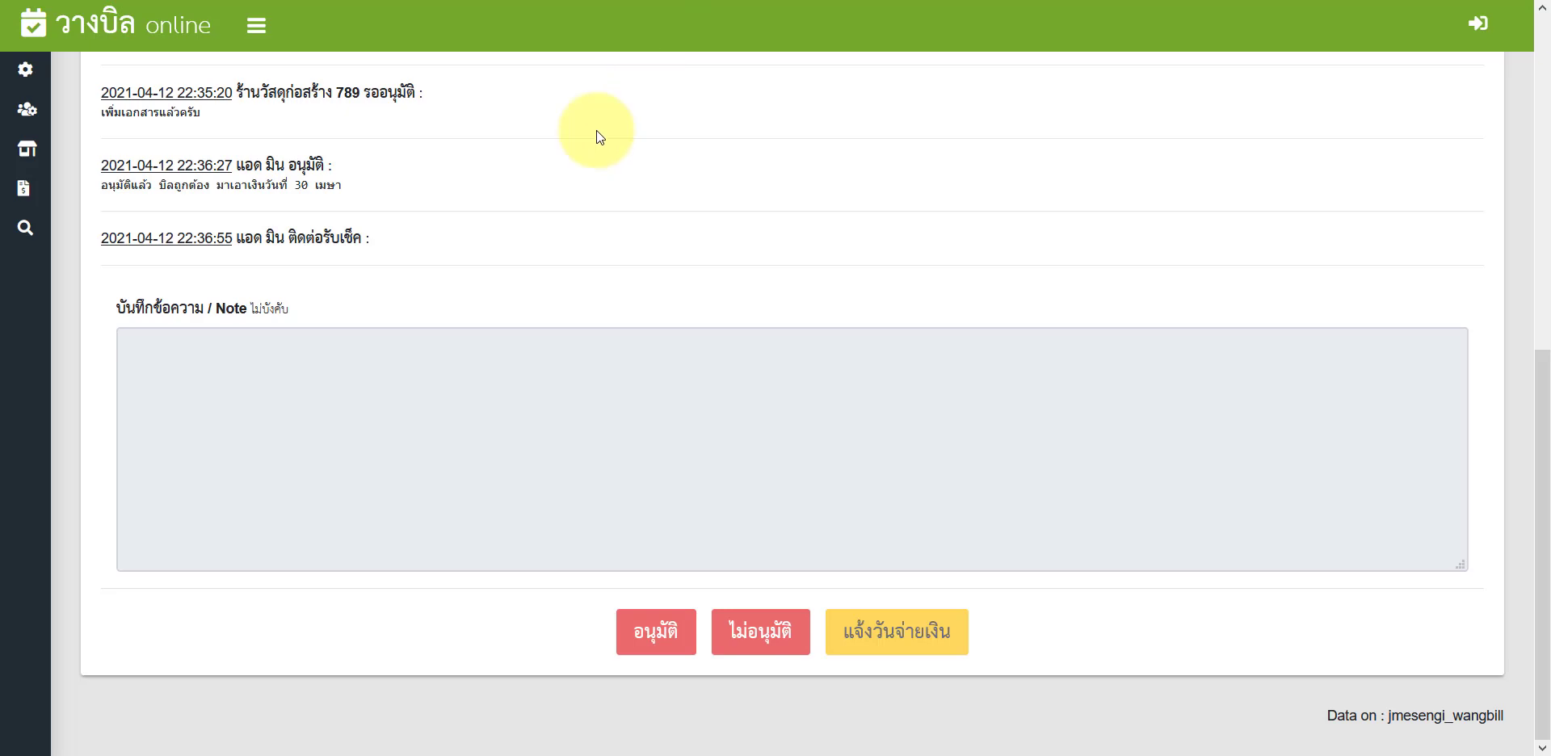
Step: Mark ABC0001's cheque as received (รับเช็คแล้ว [PAID]) in the admin list, then return to the vendor view
{"action": "scroll", "coordinate": [600, 137], "scroll_direction": "up", "scroll_amount": 3}
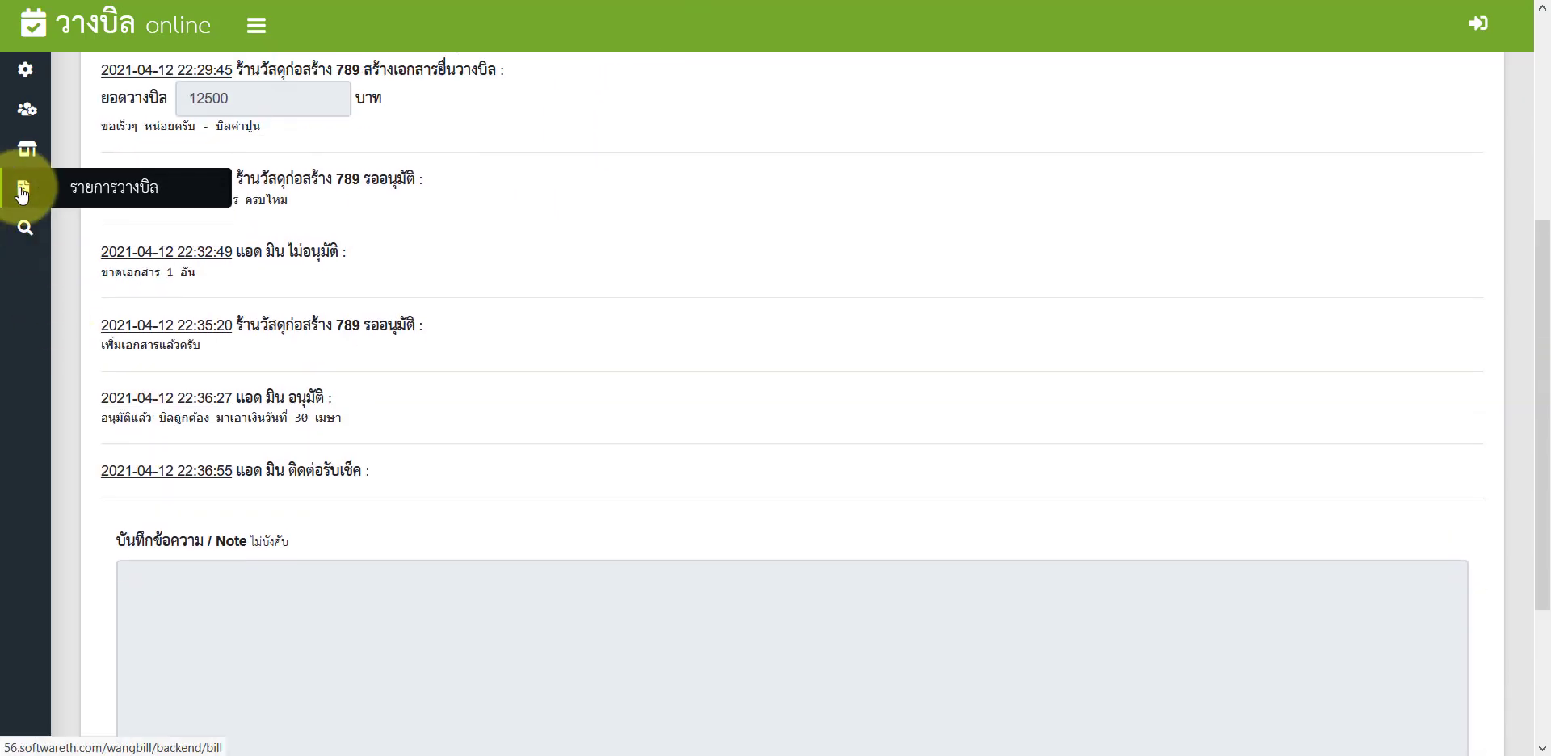
{"action": "left_click", "coordinate": [24, 188]}
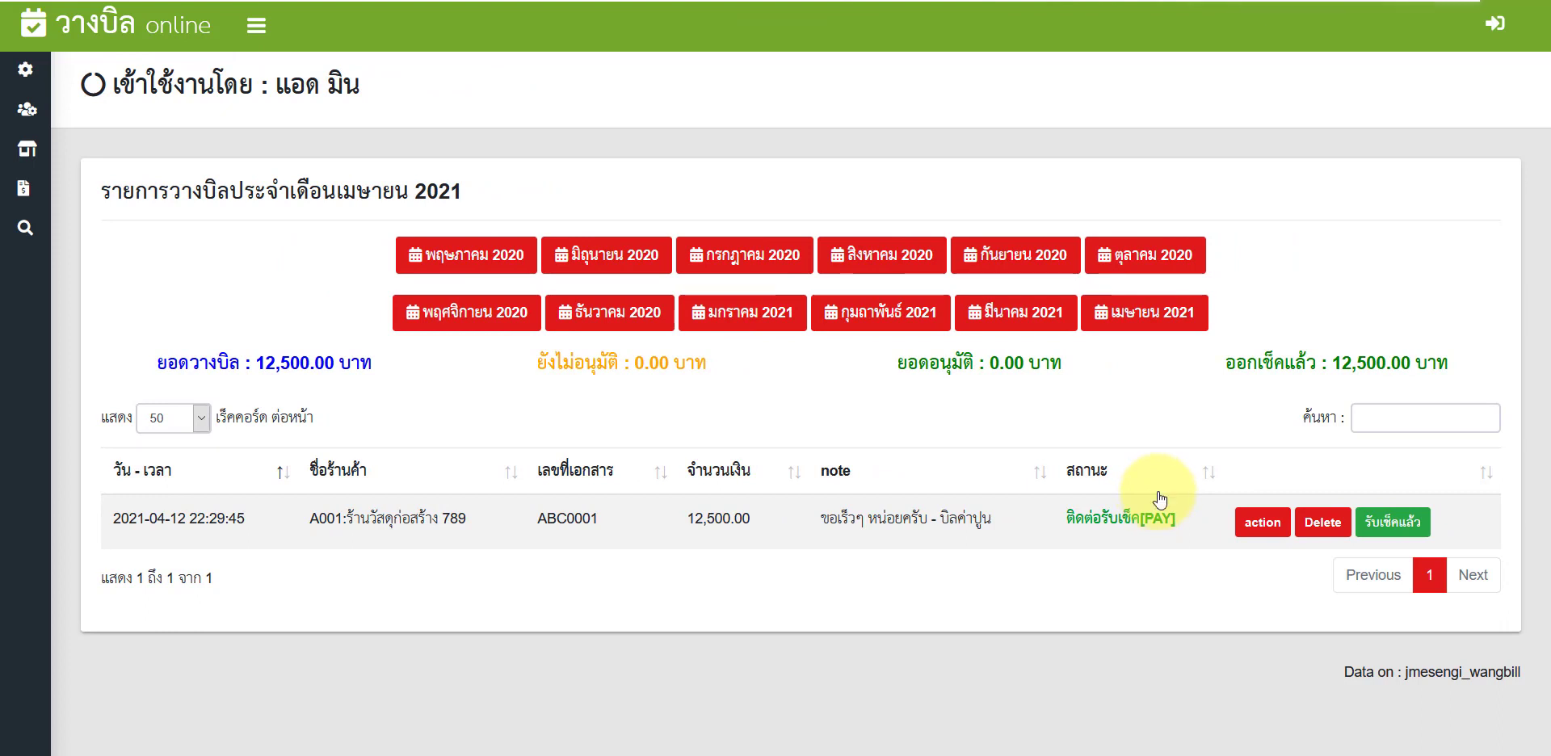
{"action": "left_click", "coordinate": [1408, 525]}
{"action": "left_click", "coordinate": [739, 317]}
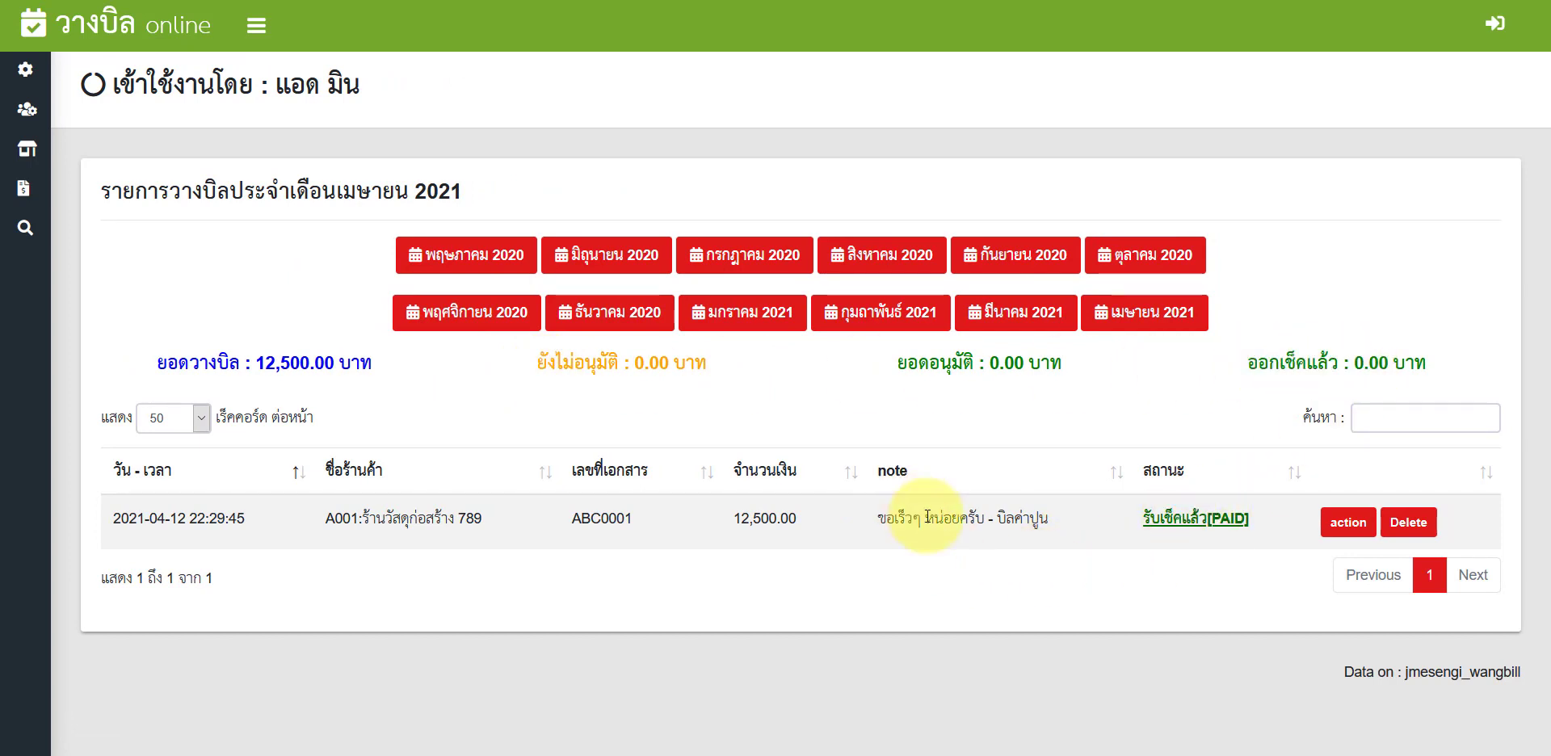
{"action": "left_click", "coordinate": [1023, 4]}
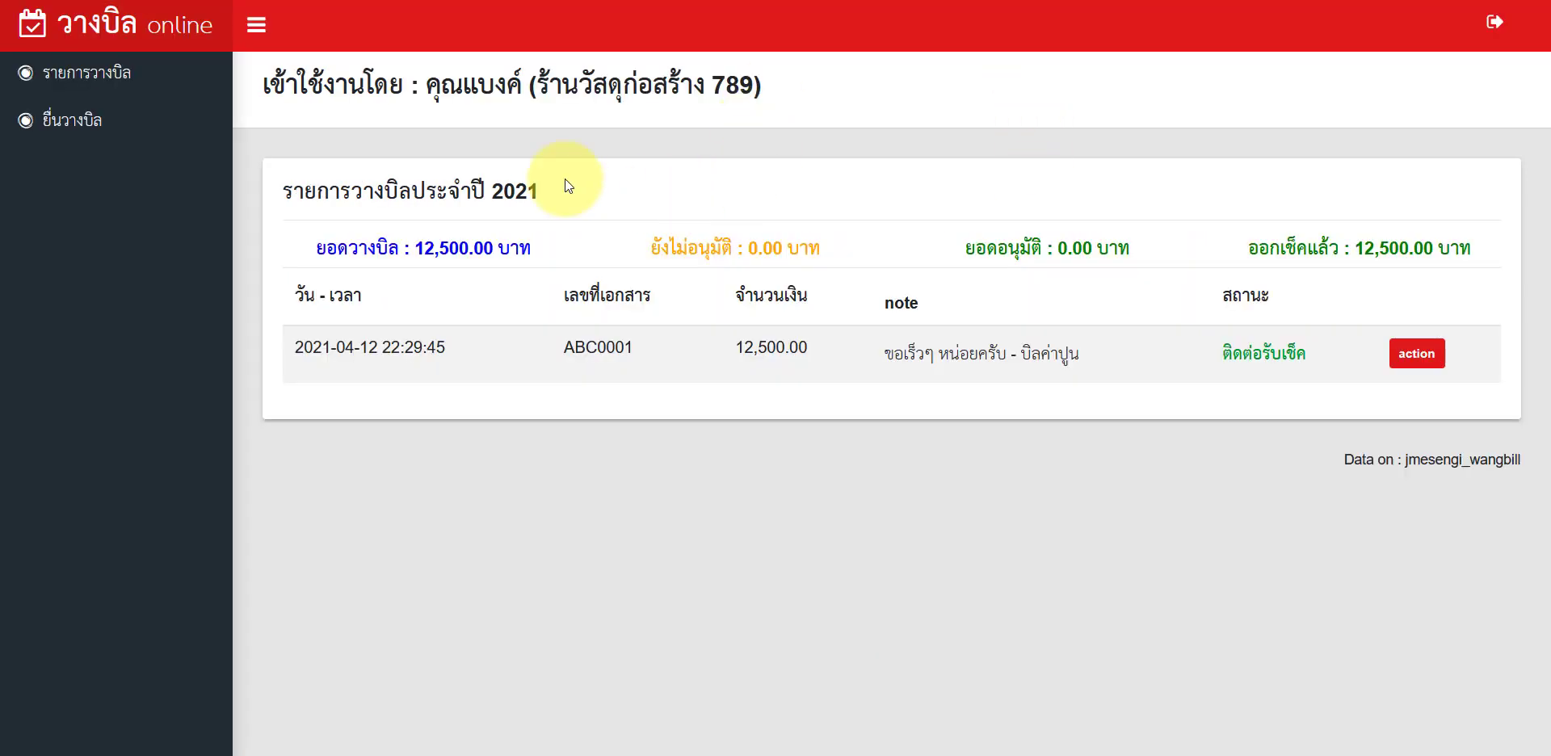
Step: Reload the vendor's list to confirm ABC0001 shows รับเช็คแล้ว and ออกเช็คแล้ว reads 0.00 baht
{"action": "key", "text": "F5"}
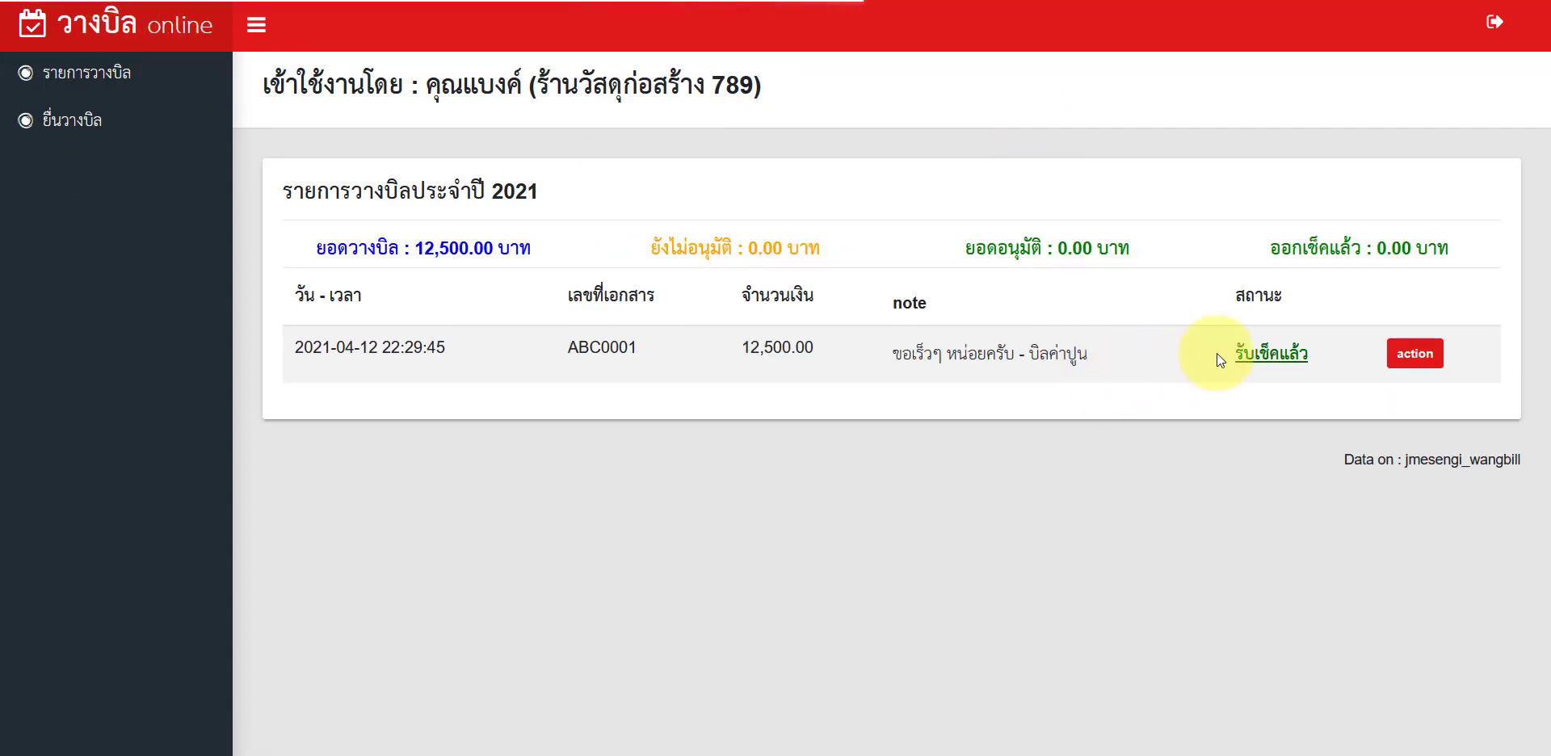
{"action": "left_click", "coordinate": [1321, 356]}
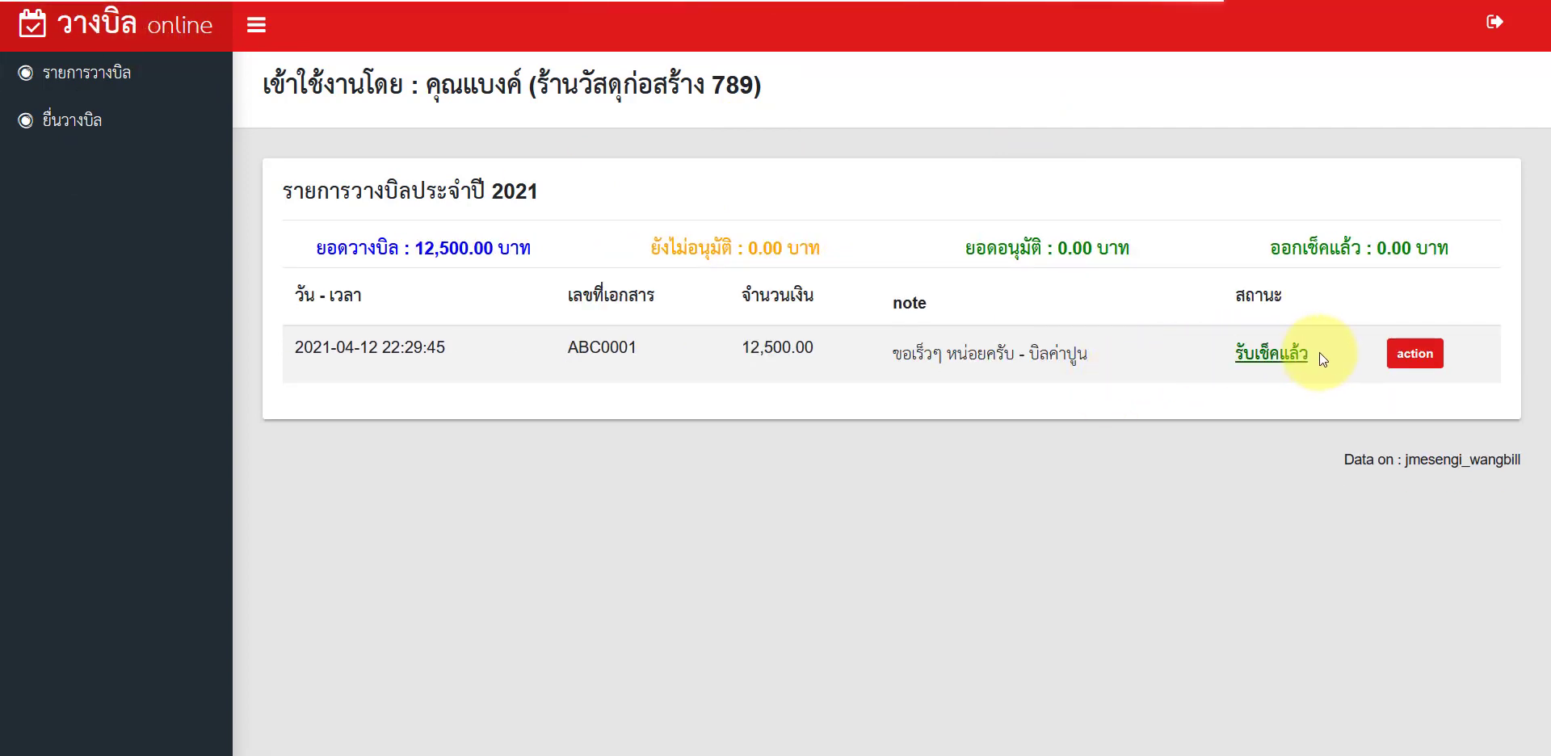